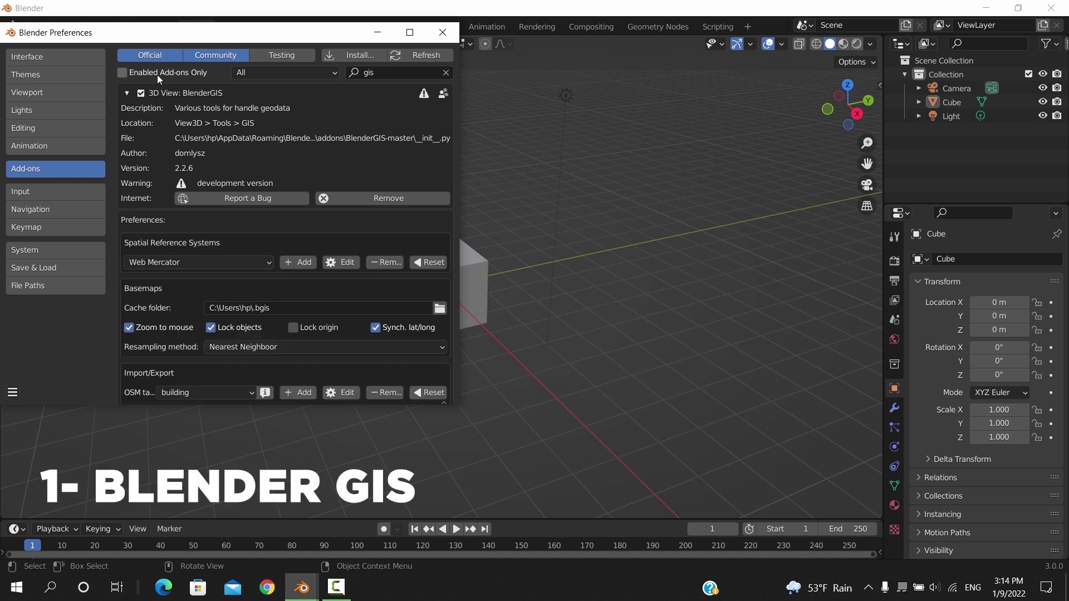
Step: Close the preferences window and delete all default objects from the scene
drag(176, 34, 205, 120)
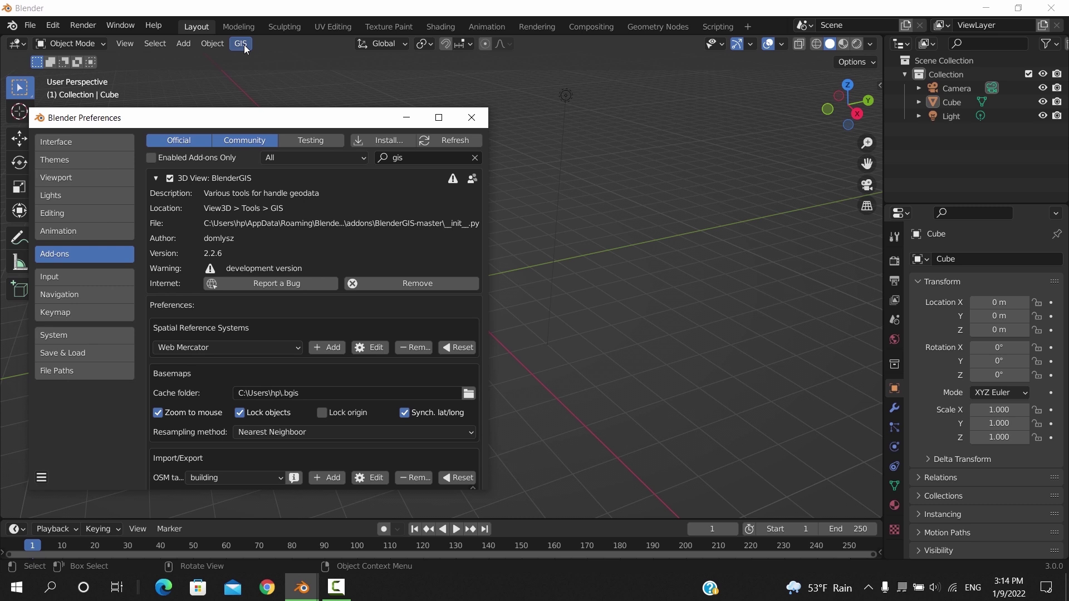
click(472, 118)
key(a)
key(x)
click(631, 213)
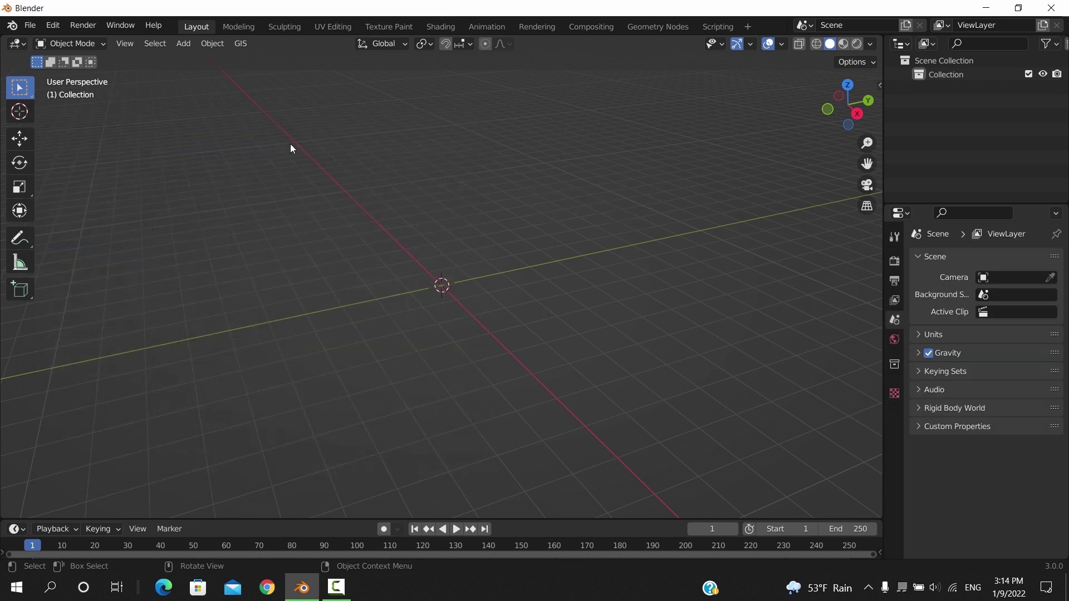
Step: Add a BlenderGIS basemap using Google as the source and Satellite as the layer
click(249, 47)
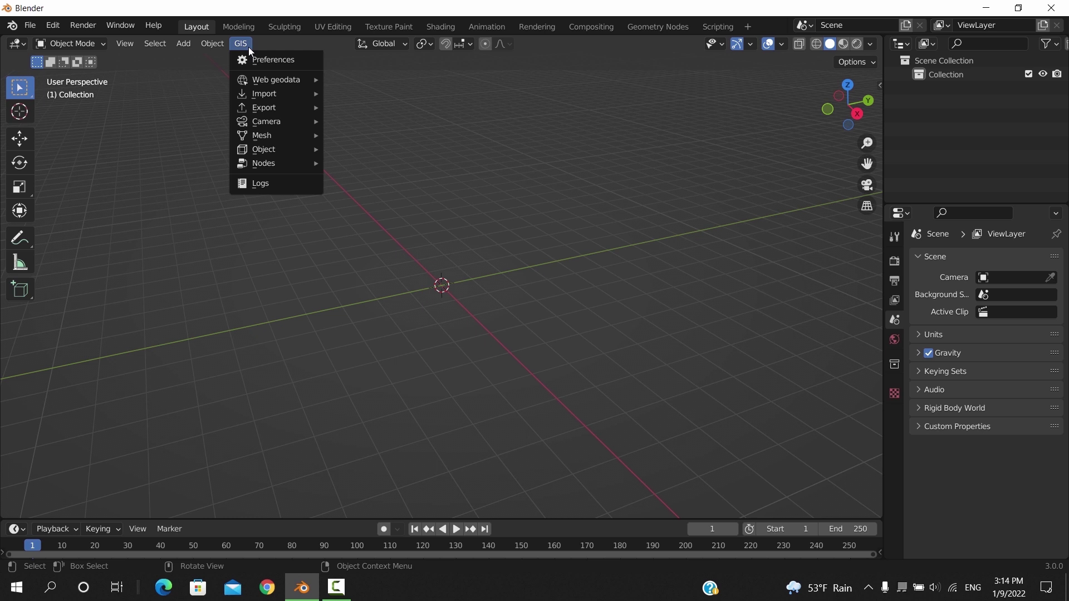
mouse_move(269, 80)
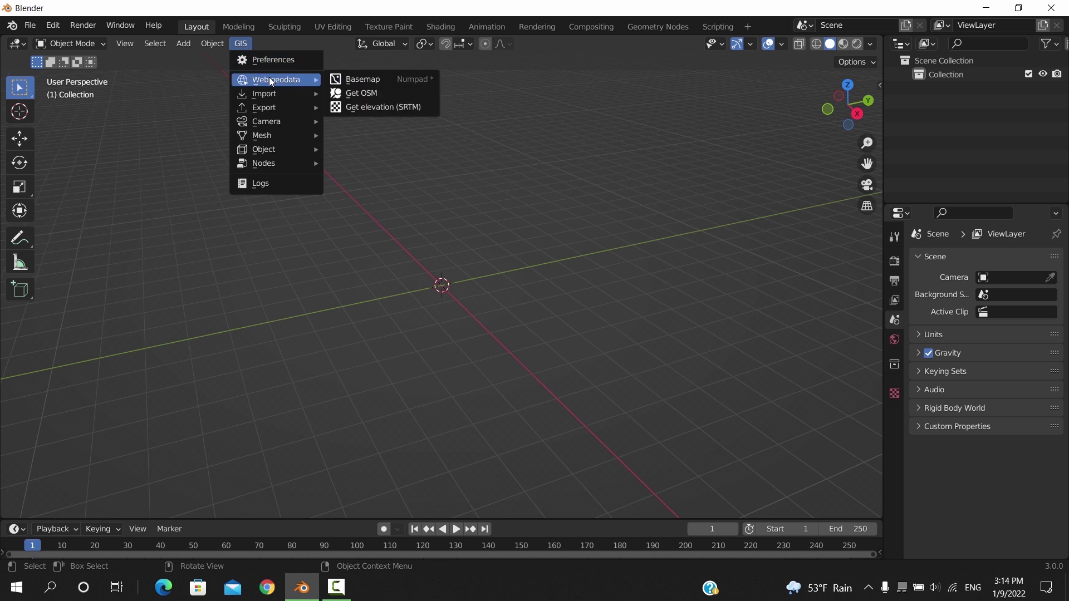
click(344, 79)
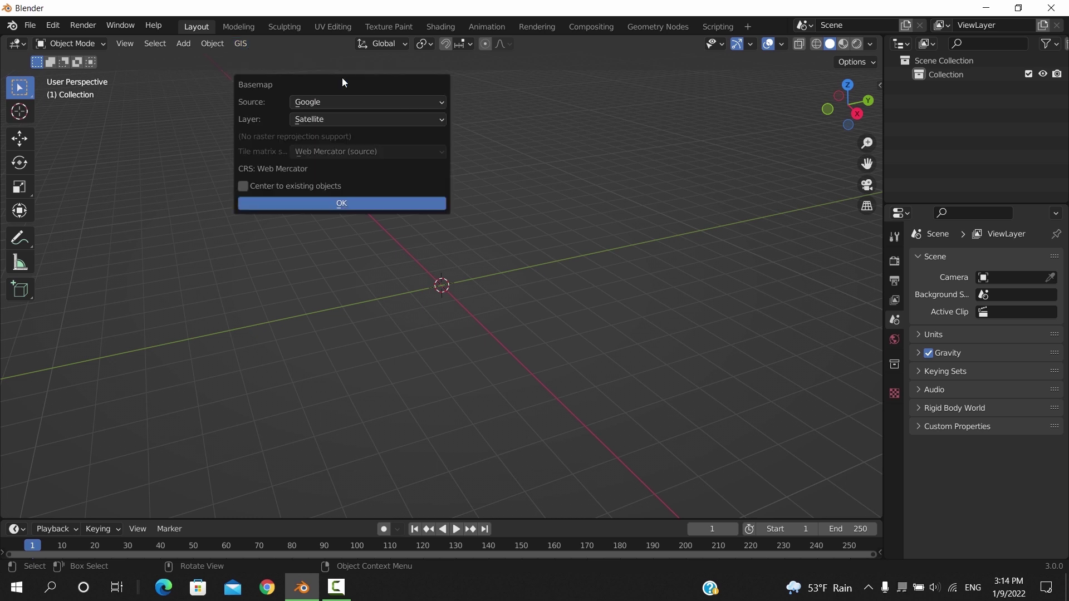
click(333, 202)
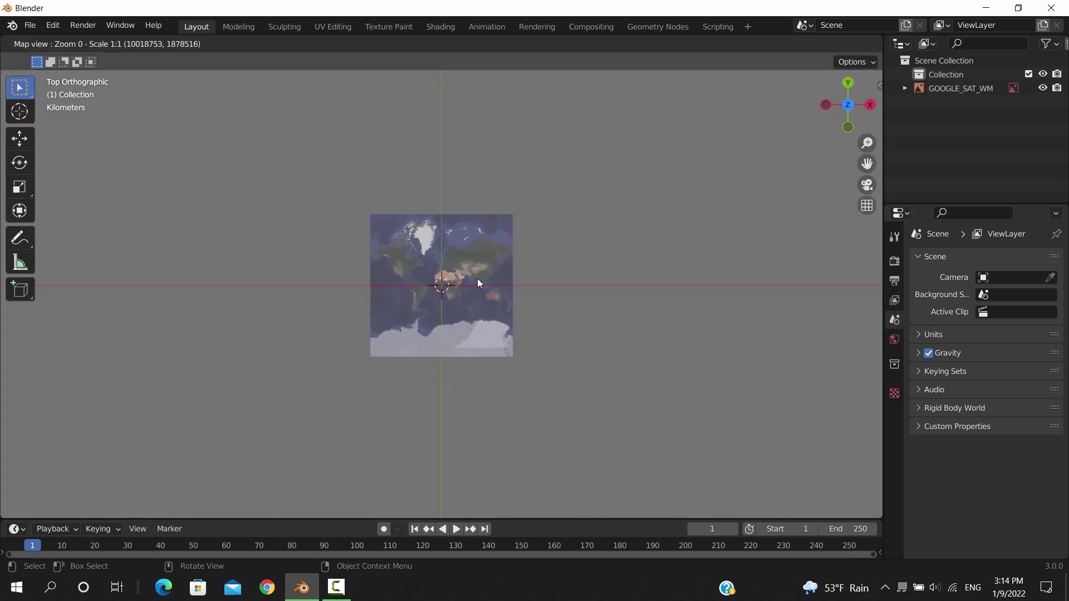
Step: Narrow the satellite basemap to a residential neighbourhood at zoom level 19 and exit the map view
scroll(477, 278, up, 2)
scroll(234, 234, up, 3)
scroll(424, 229, up, 4)
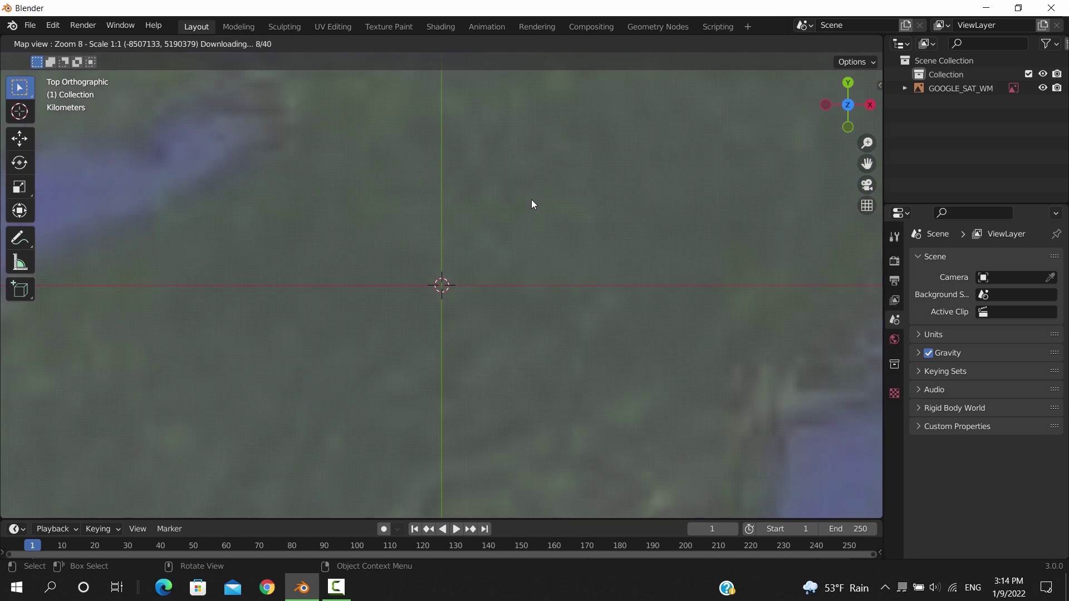
scroll(451, 217, up, 2)
scroll(442, 220, up, 4)
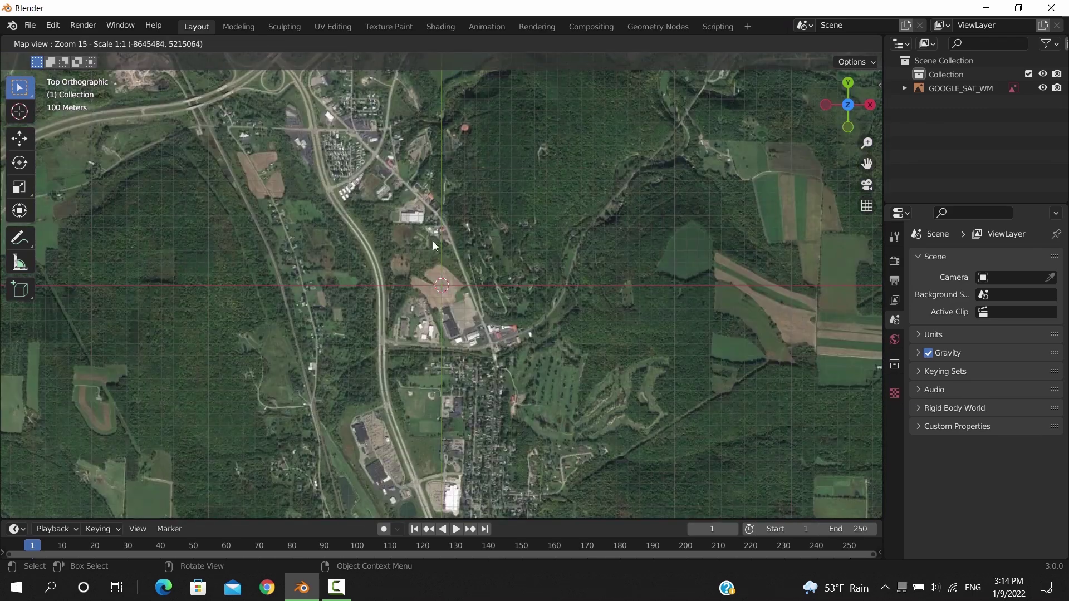
scroll(334, 165, up, 3)
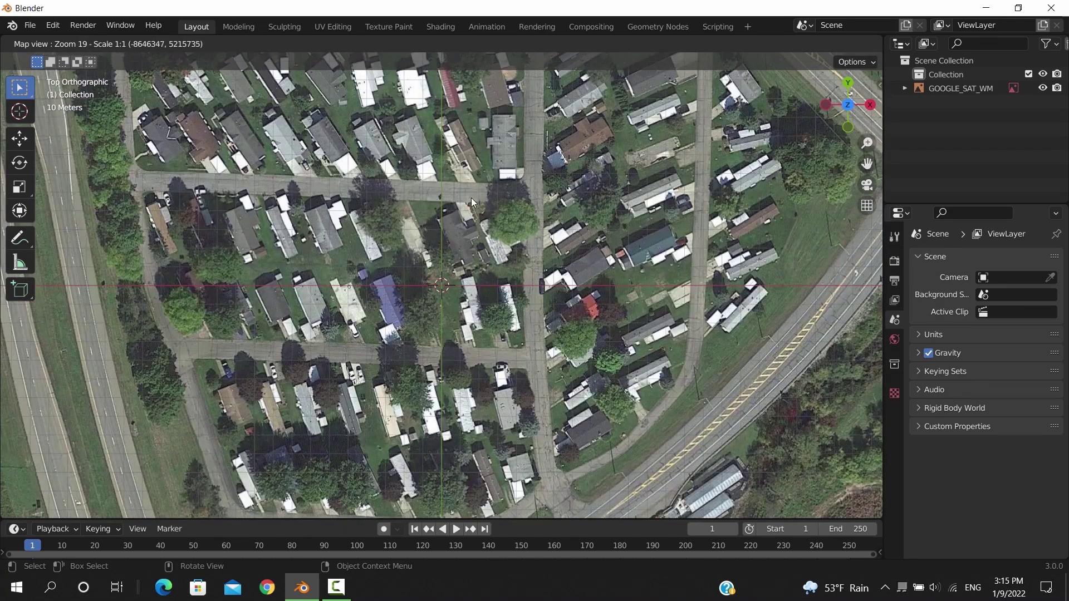
scroll(490, 234, up, 1)
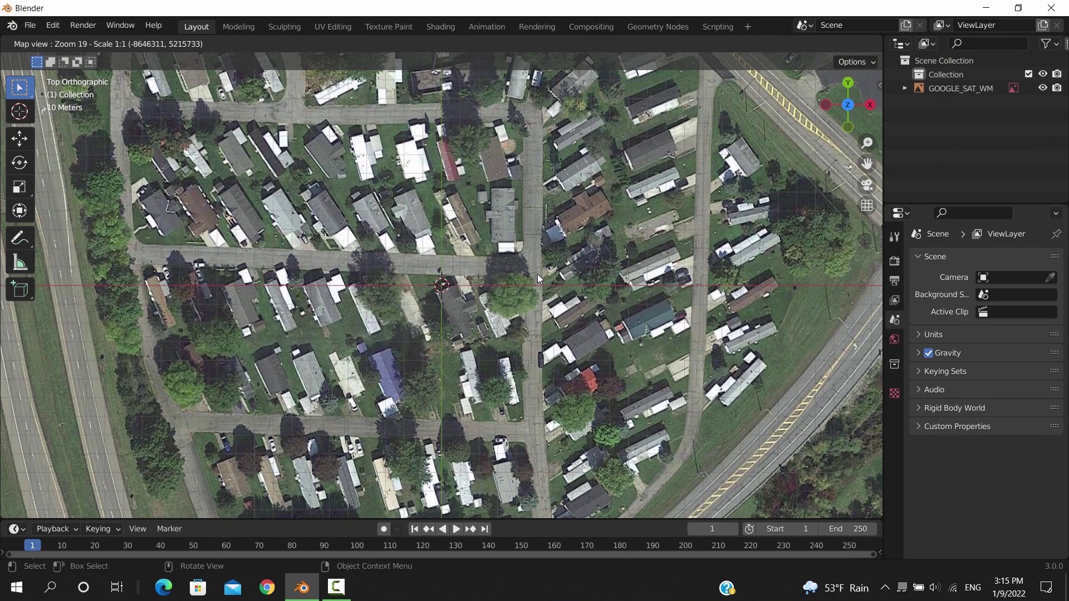
key(Escape)
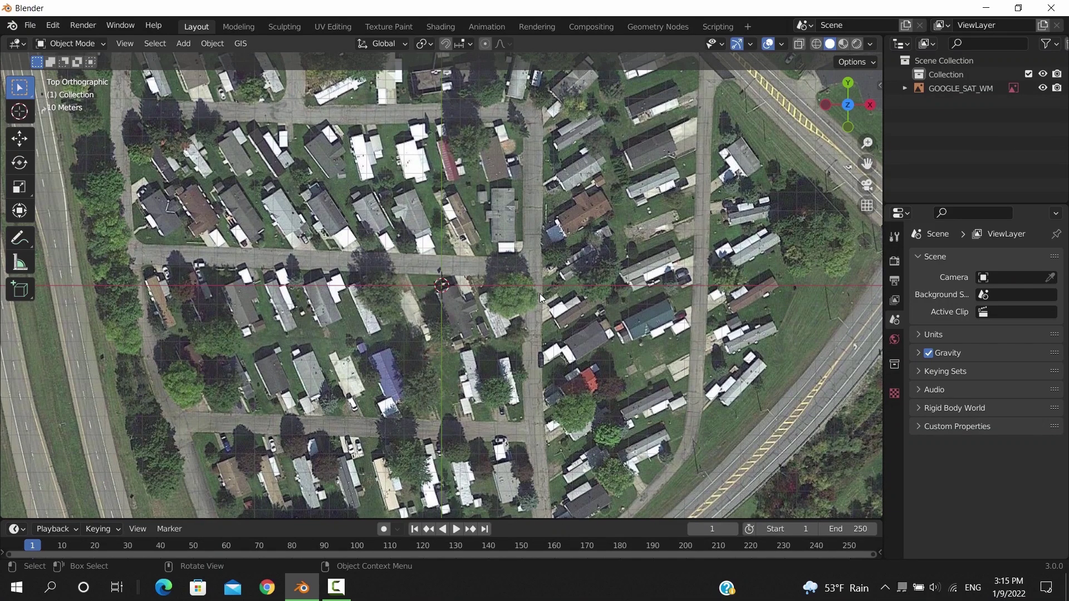
Step: Get OSM data for the basemap area with all way tags from building to waterway and buildings extrusion enabled
scroll(540, 292, down, 5)
middle_drag(584, 325, 601, 266)
key(KP_7)
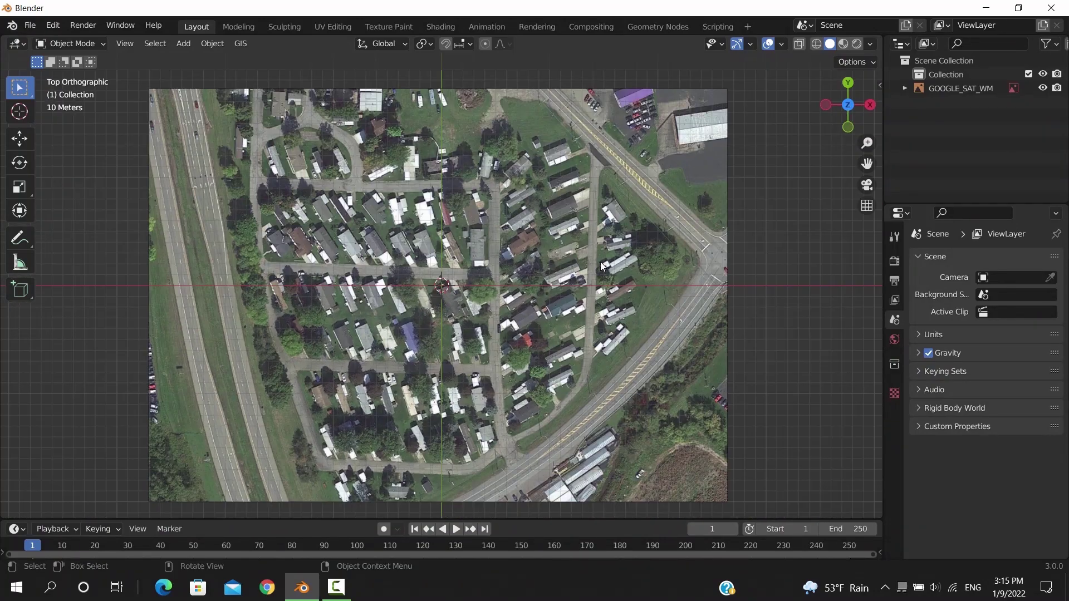
click(241, 43)
mouse_move(305, 81)
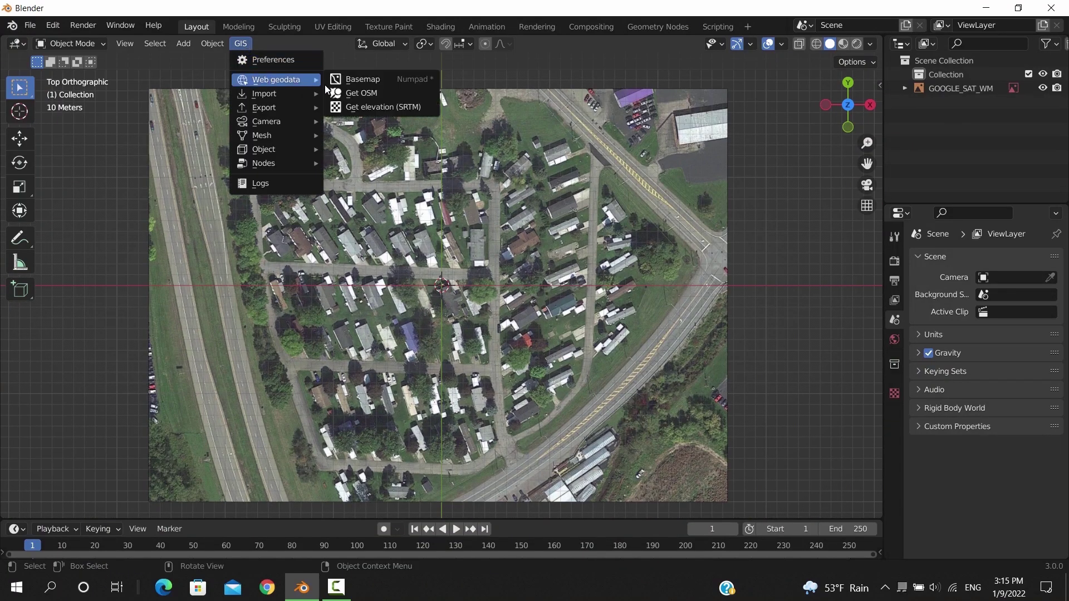
click(361, 93)
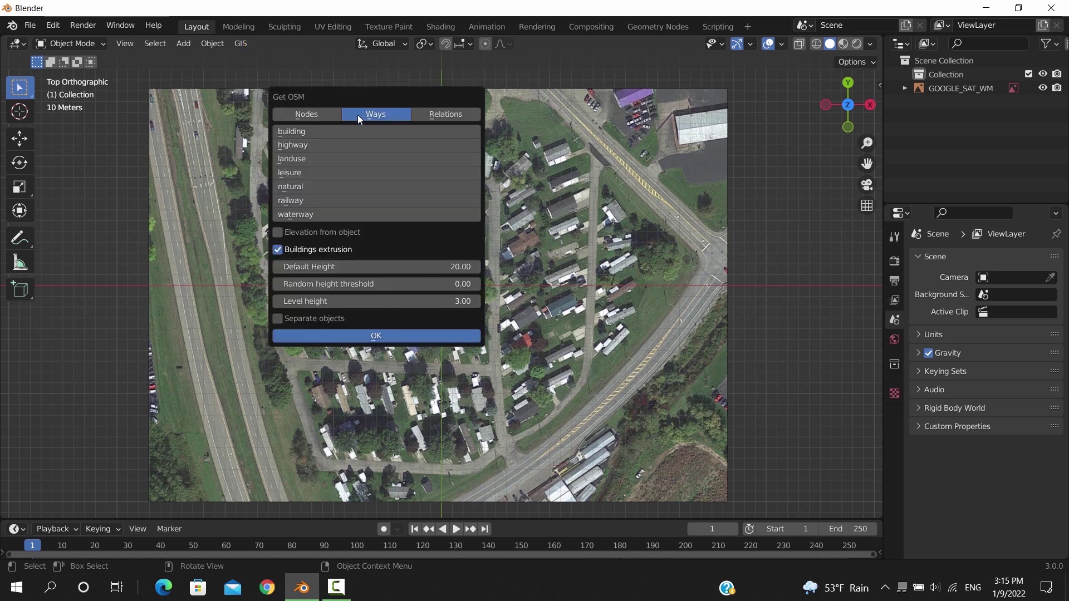
click(340, 131)
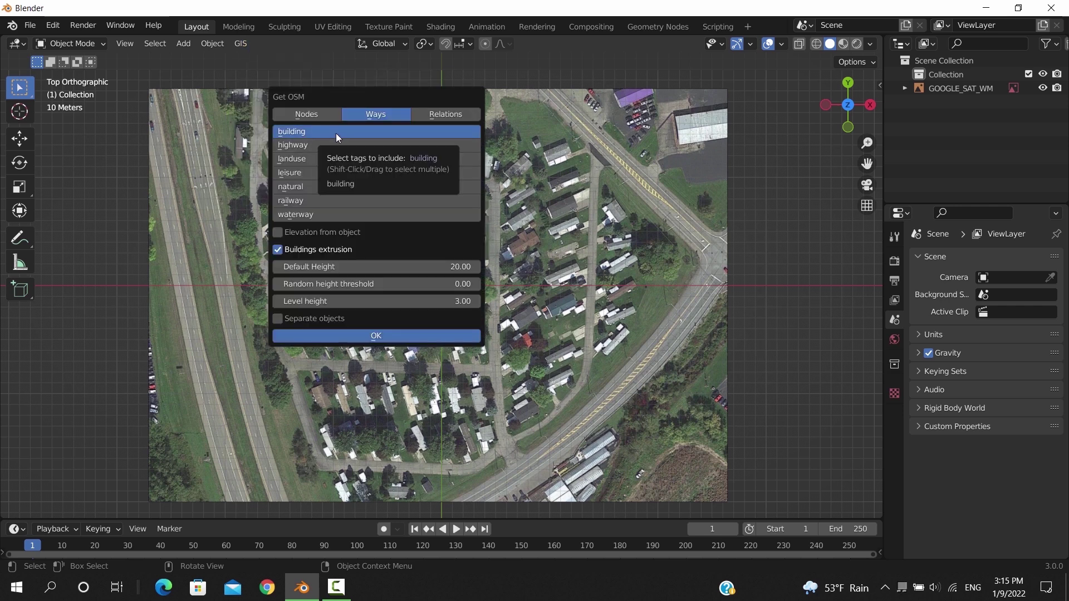
drag(325, 145, 327, 214)
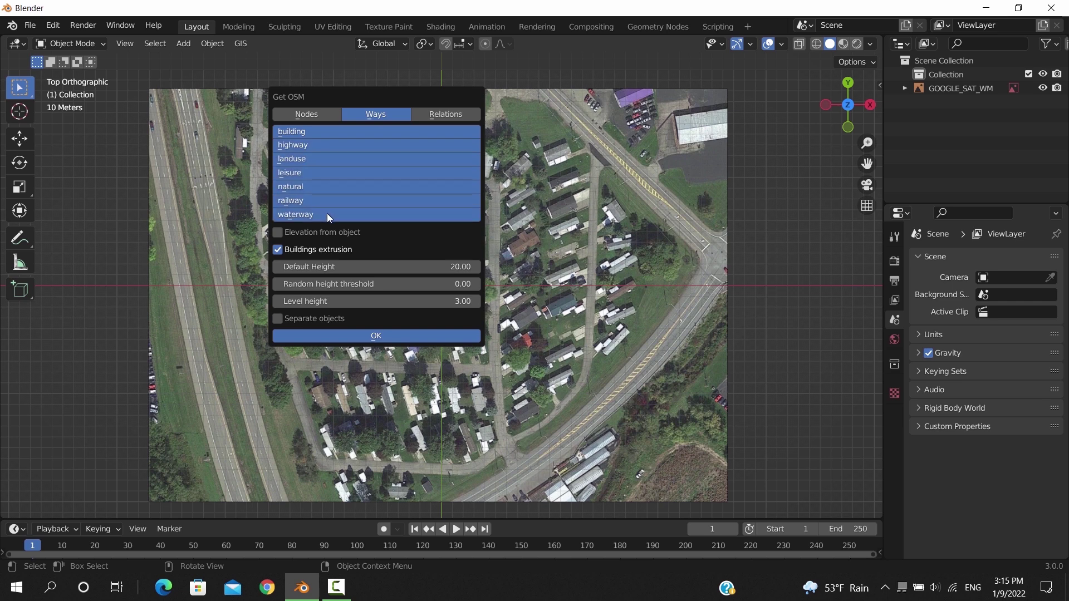
click(389, 336)
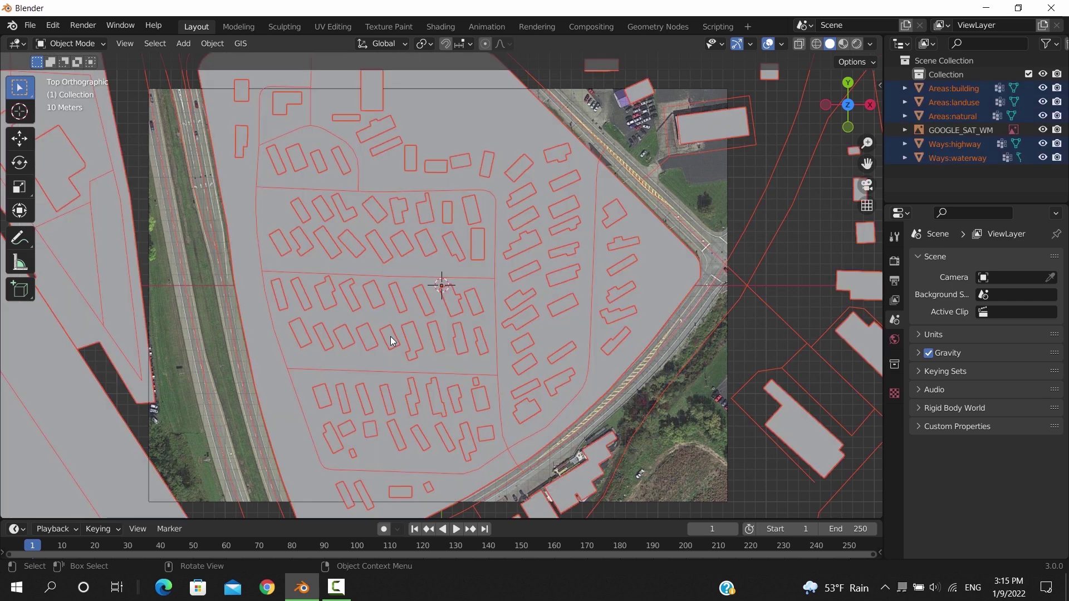
Step: Inspect the imported OSM buildings, roads and land areas from several angles
middle_drag(523, 234, 672, 363)
click(799, 311)
middle_drag(799, 312, 246, 397)
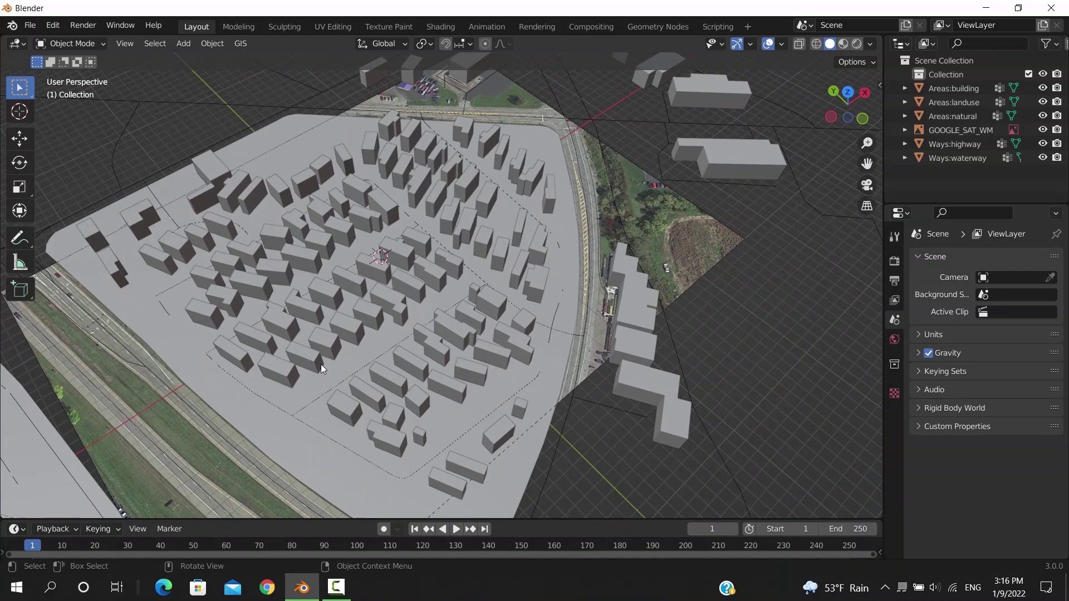
middle_drag(397, 322, 356, 284)
middle_drag(380, 344, 455, 331)
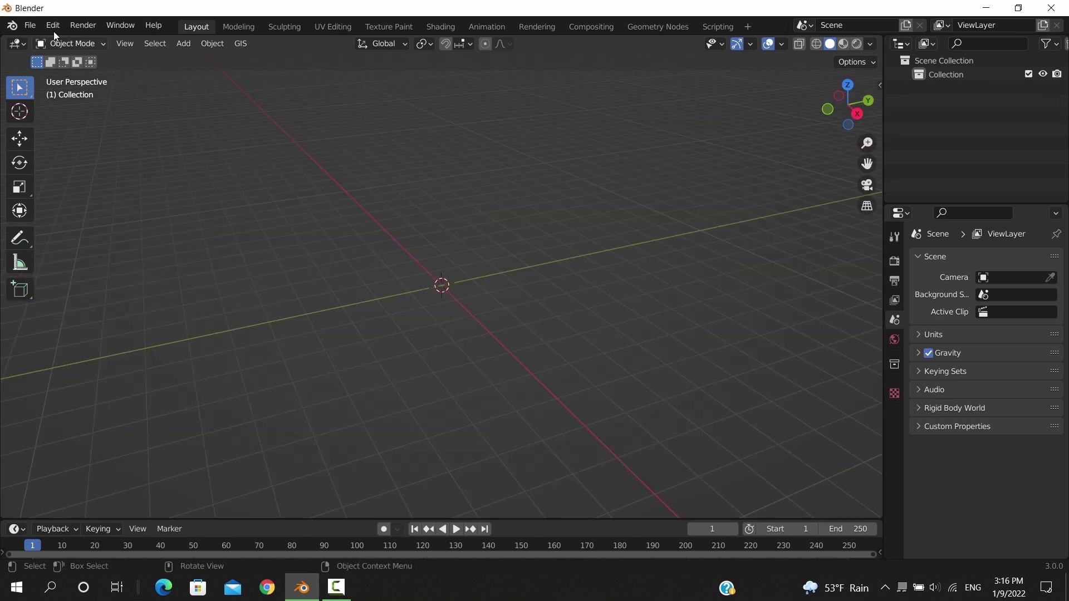
Step: Import the AutoCAD DXF contour file into the empty scene
click(33, 26)
mouse_move(84, 213)
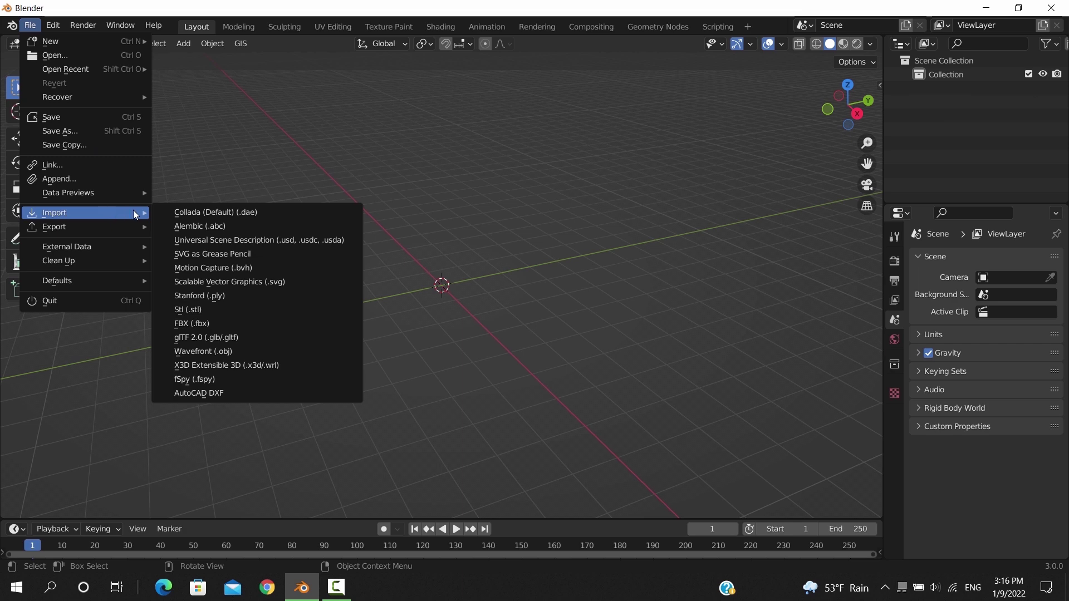
click(216, 395)
double_click(574, 212)
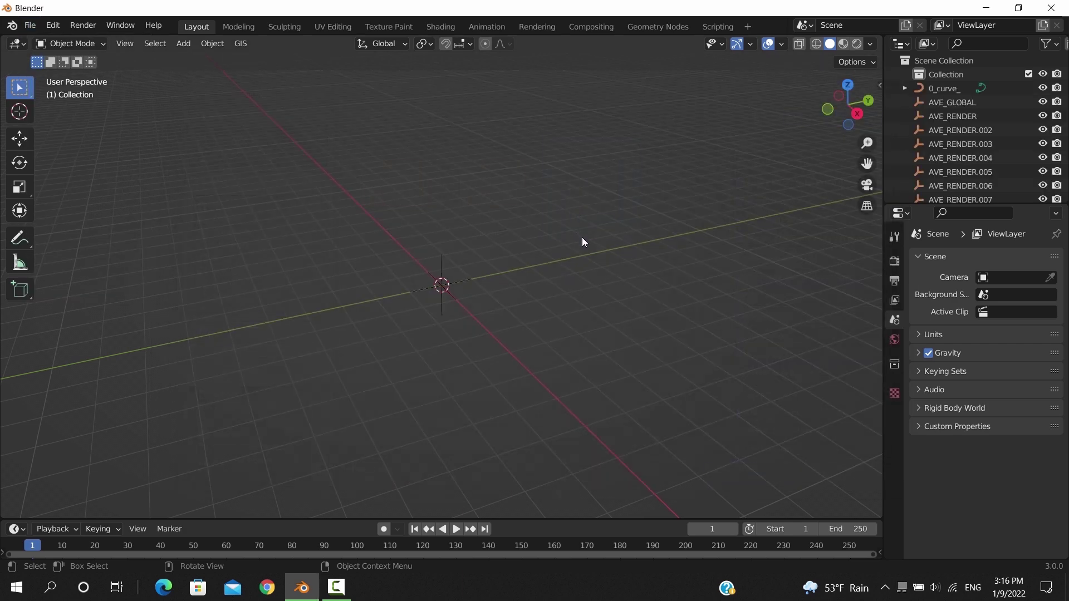
Step: Scale all imported DXF objects by 0.01
text(as0.01)
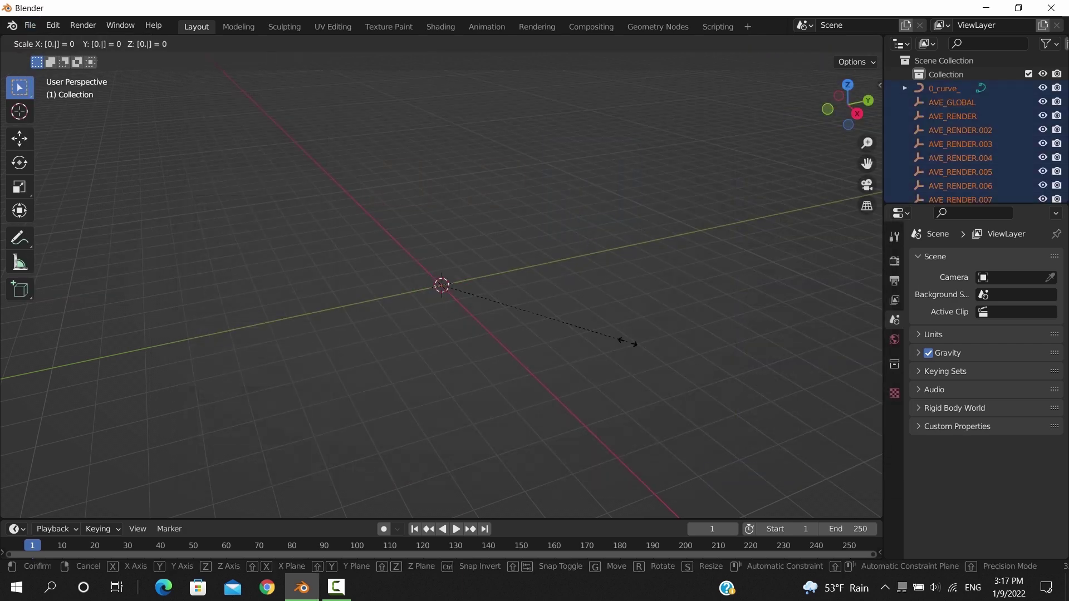
key(Return)
scroll(428, 355, down, 5)
middle_drag(525, 305, 639, 276)
Step: Delete every imported object except the contour curve 0_curve_
click(608, 317)
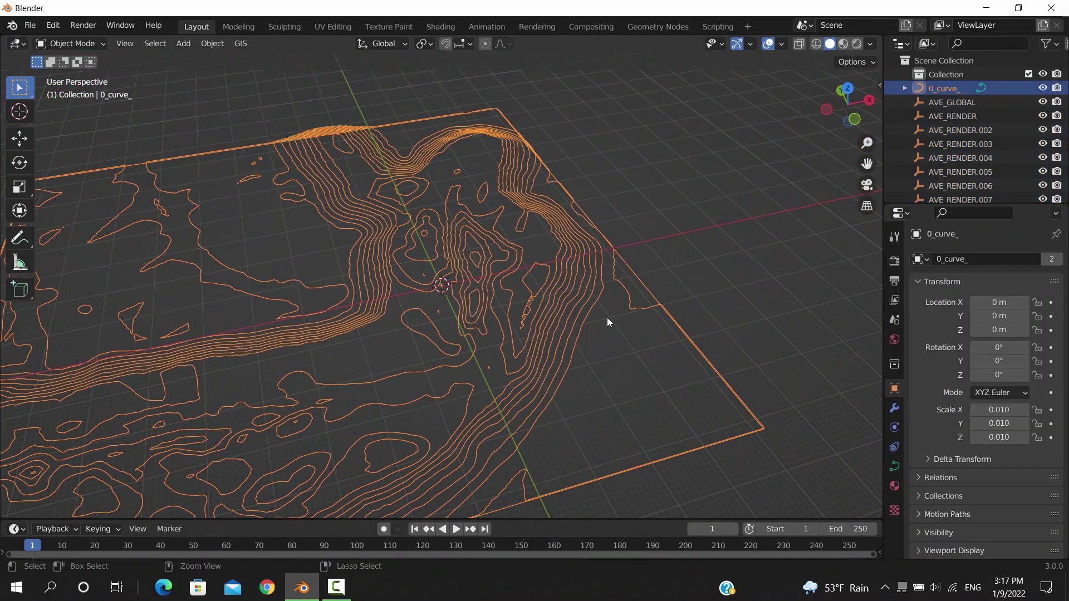
key(alt+a)
key(x)
click(542, 317)
Step: Convert the contour curve to a mesh
scroll(376, 351, up, 2)
shift+middle_drag(376, 351, 431, 235)
click(511, 315)
scroll(431, 236, down, 2)
scroll(431, 236, up, 2)
click(211, 44)
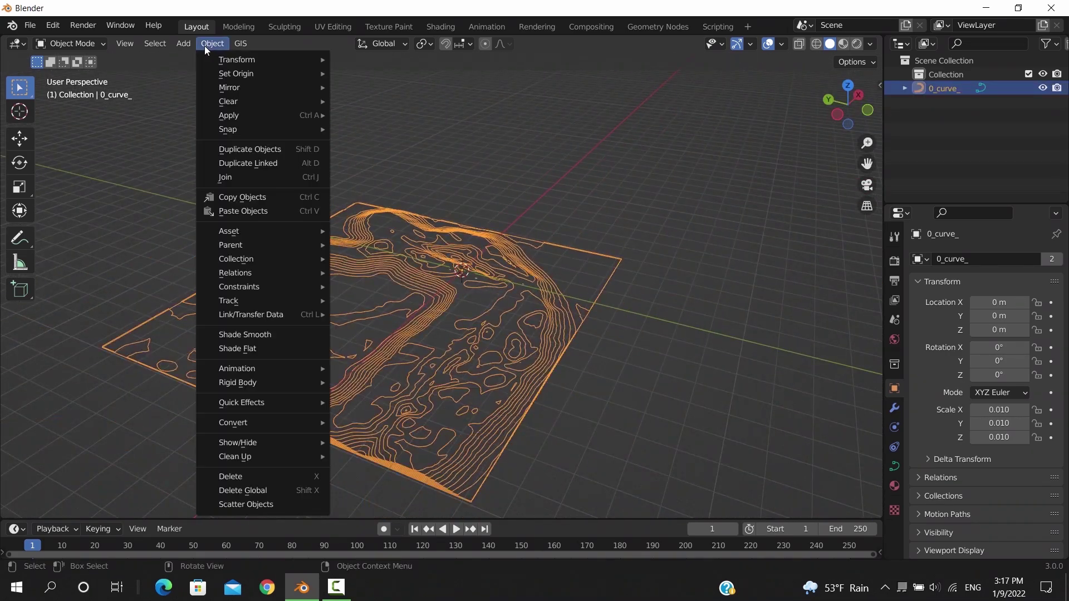
mouse_move(287, 419)
click(363, 437)
Step: Generate a Delaunay terrain surface from the contour mesh and turn off the viewport overlays
middle_drag(511, 392, 501, 332)
click(248, 46)
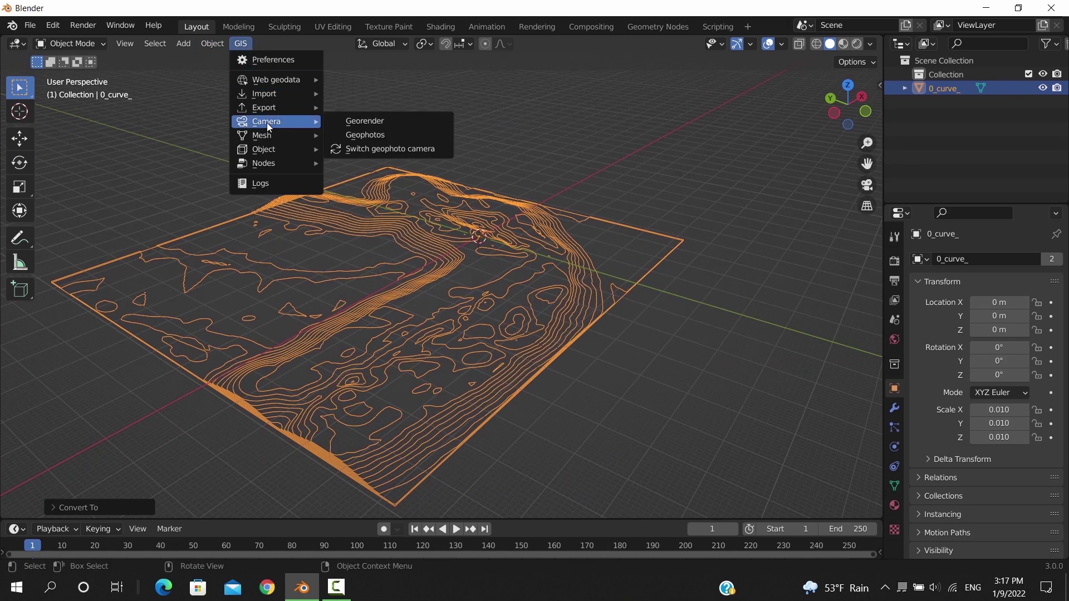
mouse_move(278, 136)
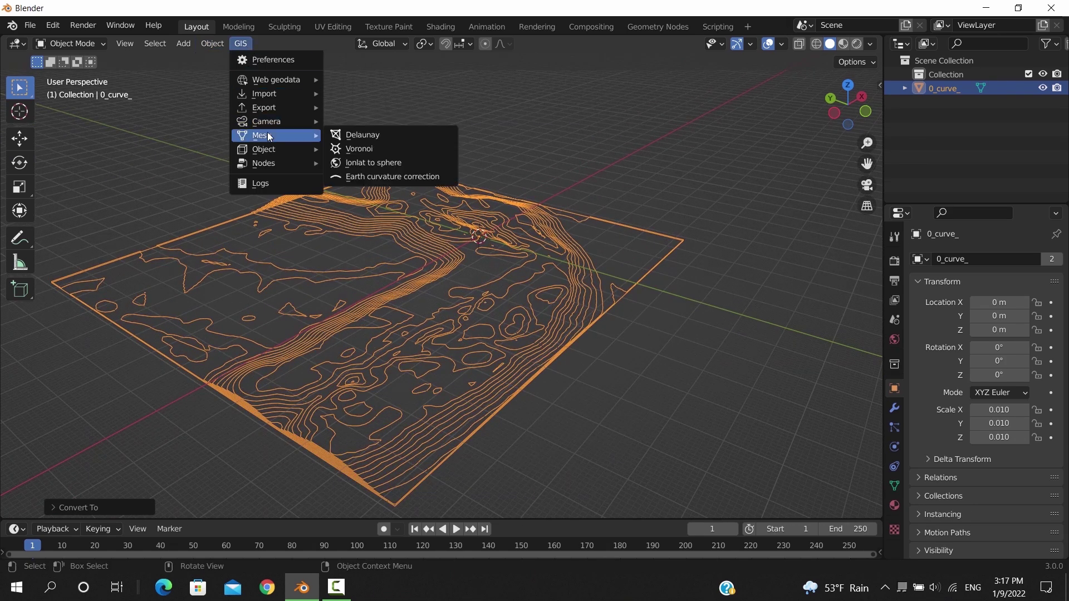
click(386, 137)
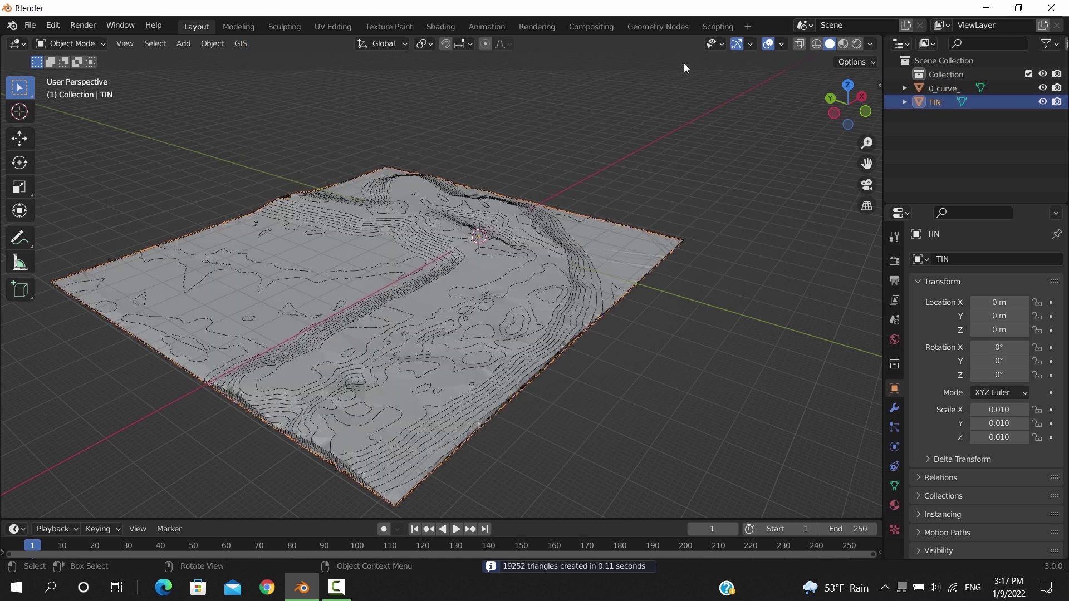
click(767, 44)
middle_drag(363, 329, 481, 387)
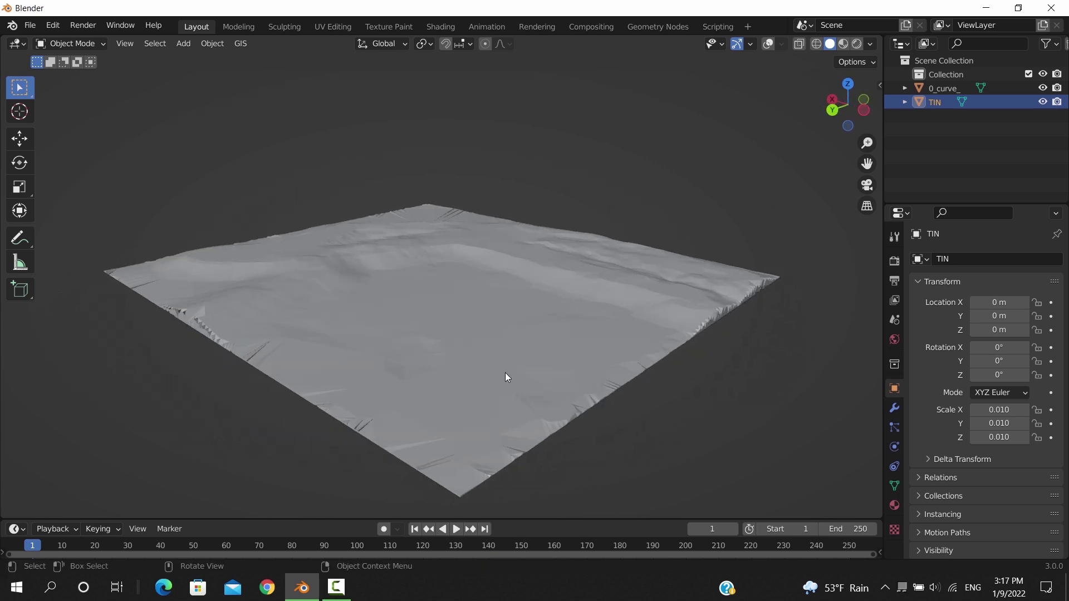
Step: Add a Smooth modifier to the terrain surface
click(894, 408)
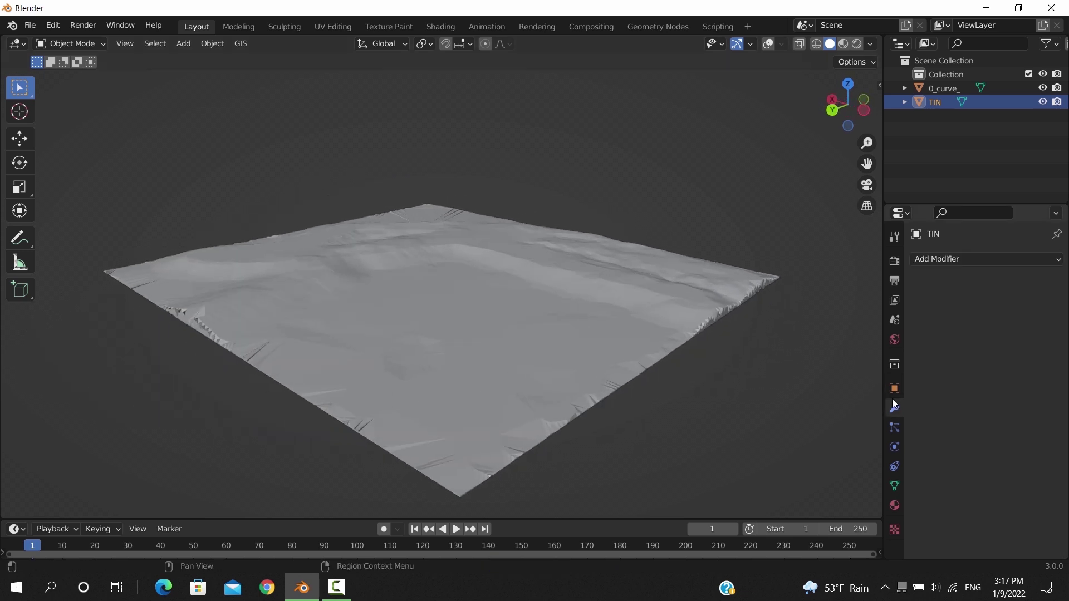
click(966, 260)
click(913, 448)
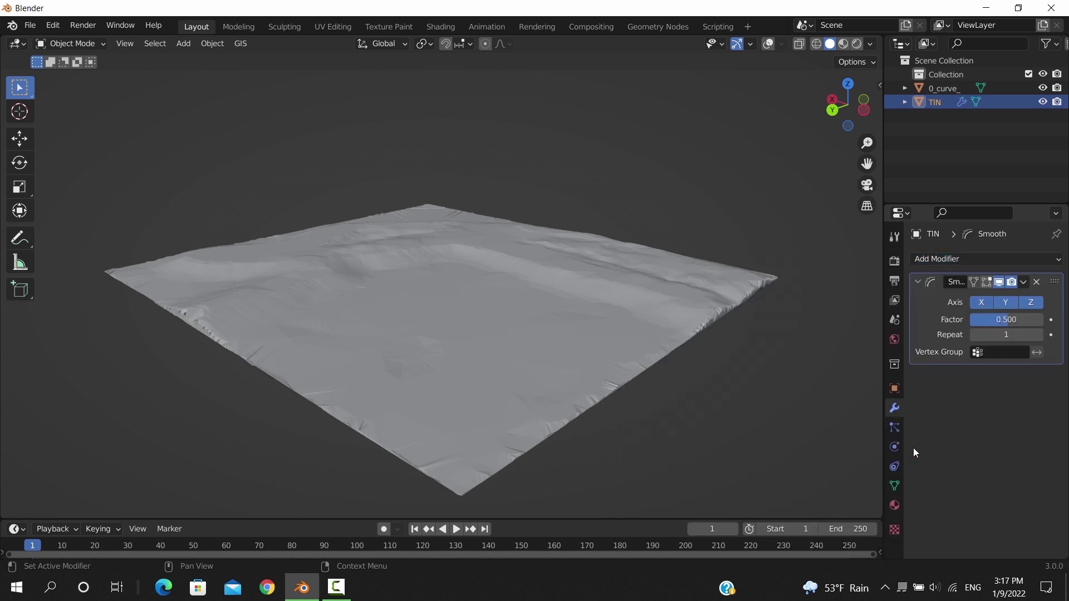
Step: Set the Smooth modifier's repeat value to 7
click(1040, 335)
click(1039, 335)
click(1039, 335)
click(1039, 335)
click(1038, 335)
click(1039, 335)
middle_drag(741, 355, 588, 382)
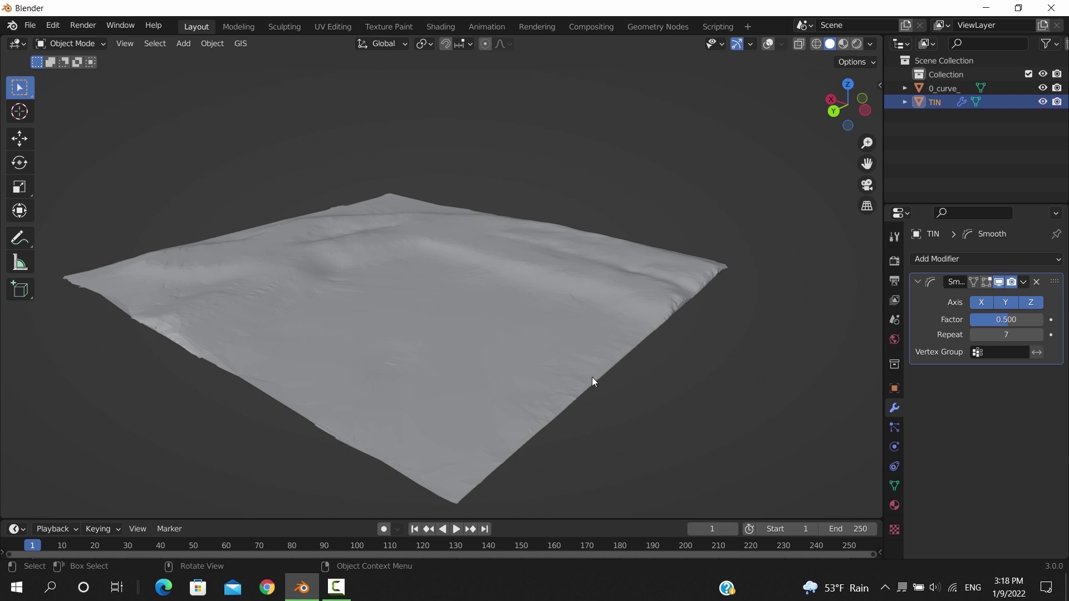
mouse_move(592, 382)
middle_down()
mouse_move(605, 387)
mouse_move(579, 387)
middle_up()
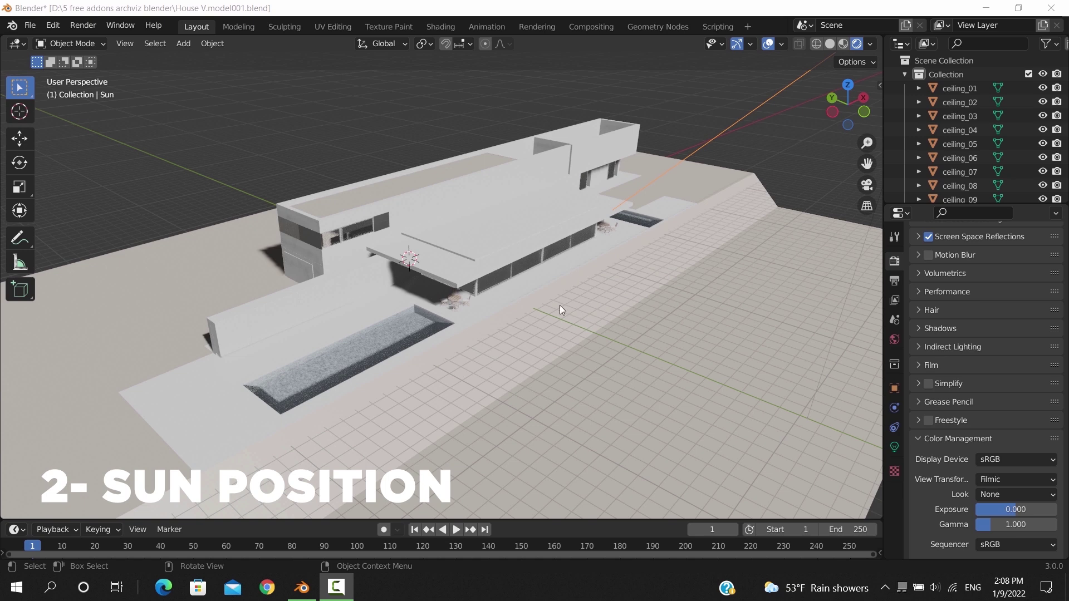
Step: Search the add-ons for "sun", enable Lighting: Sun Position and expand its details
click(52, 26)
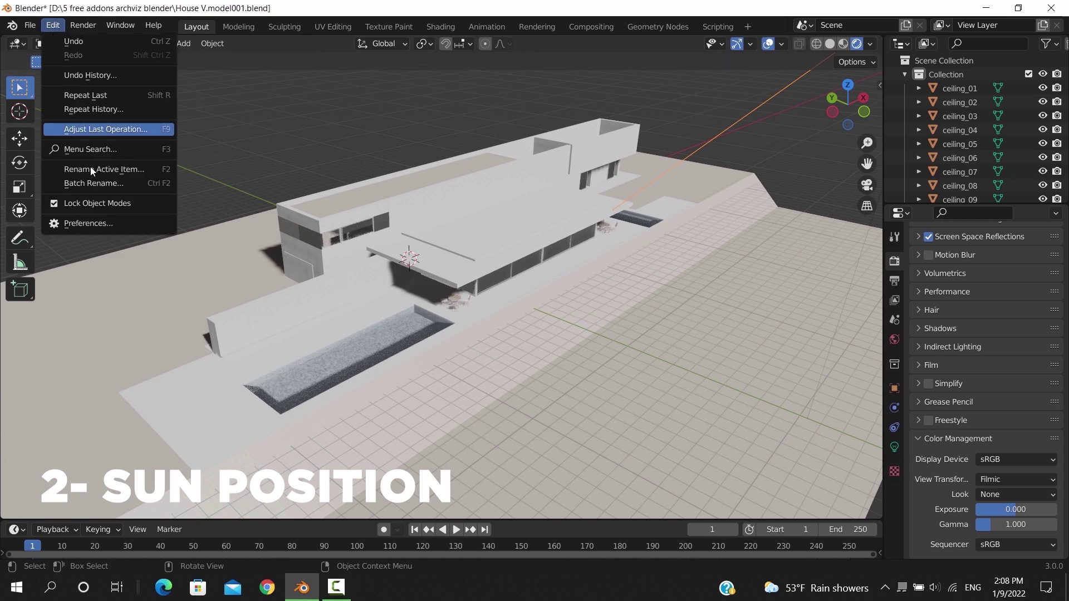
click(100, 223)
click(371, 70)
text(sun)
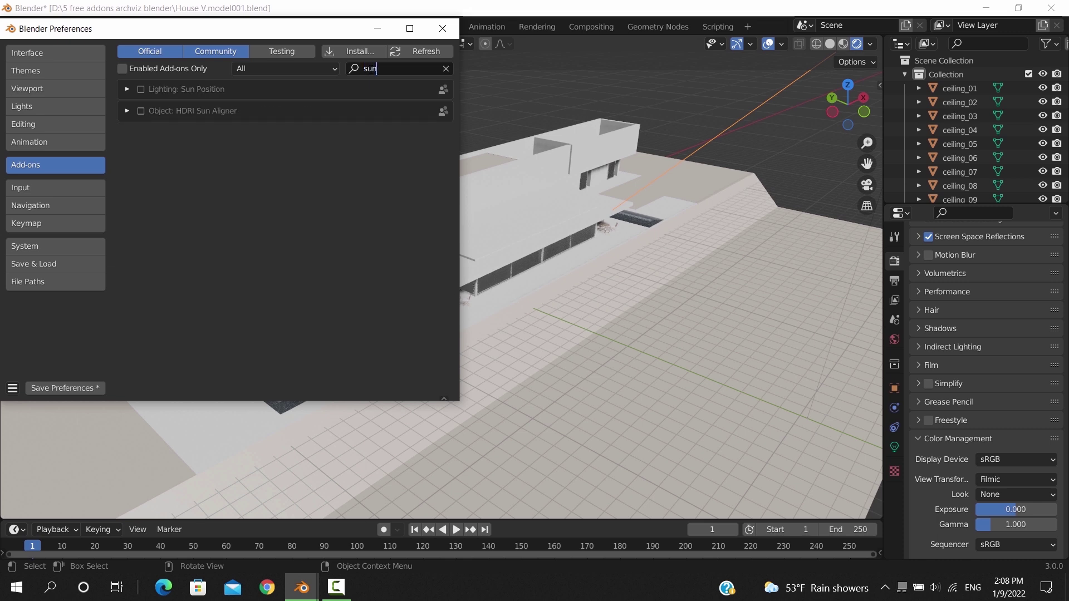
click(141, 90)
click(128, 89)
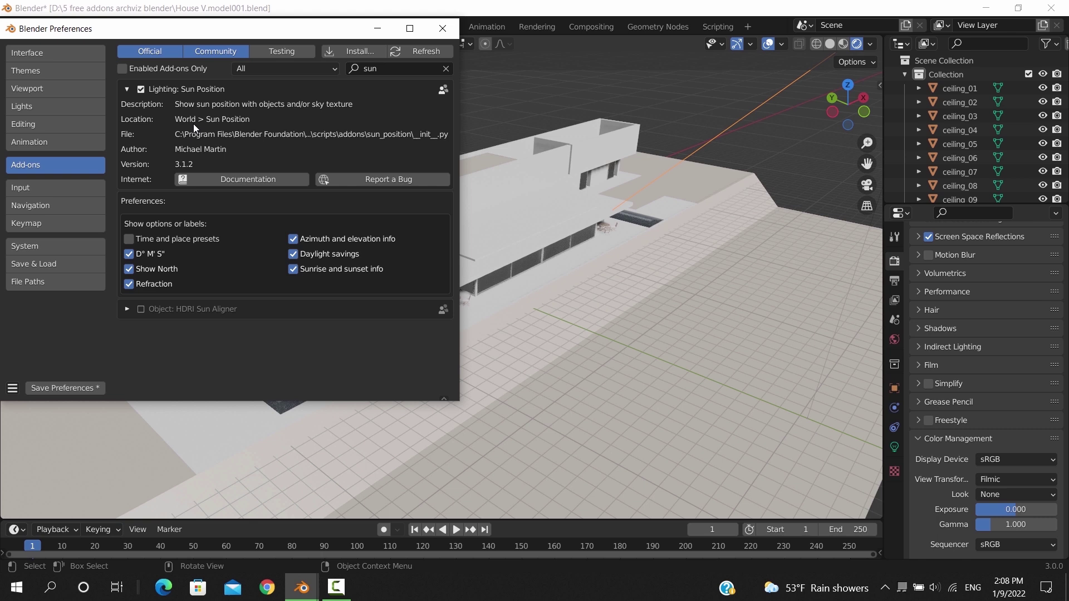
Step: Close the preferences and assign the Sun light as the sun object in the world's Sun Position settings
click(442, 28)
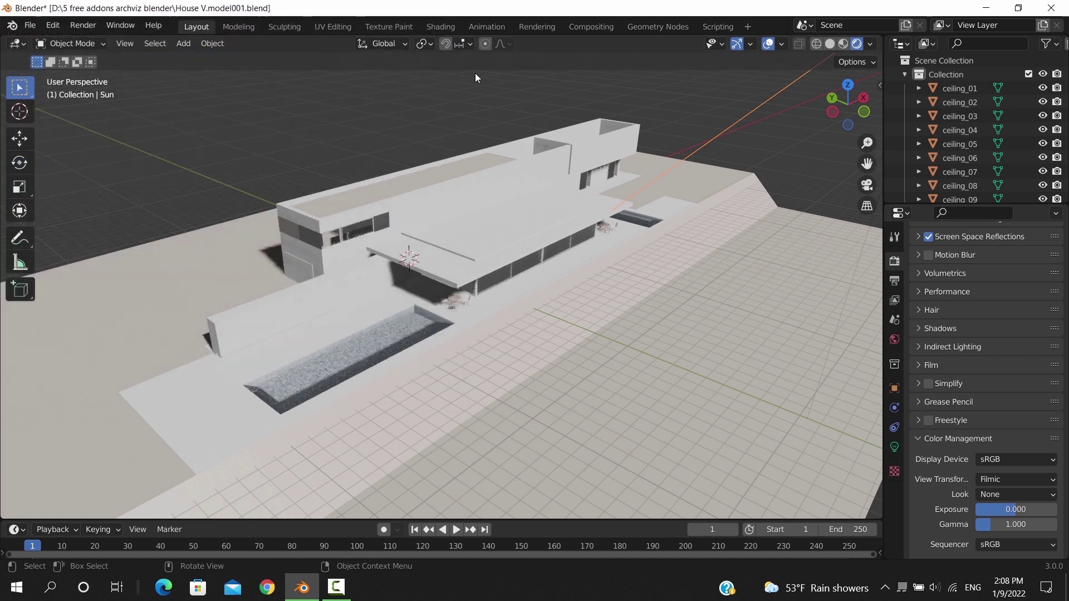
click(891, 342)
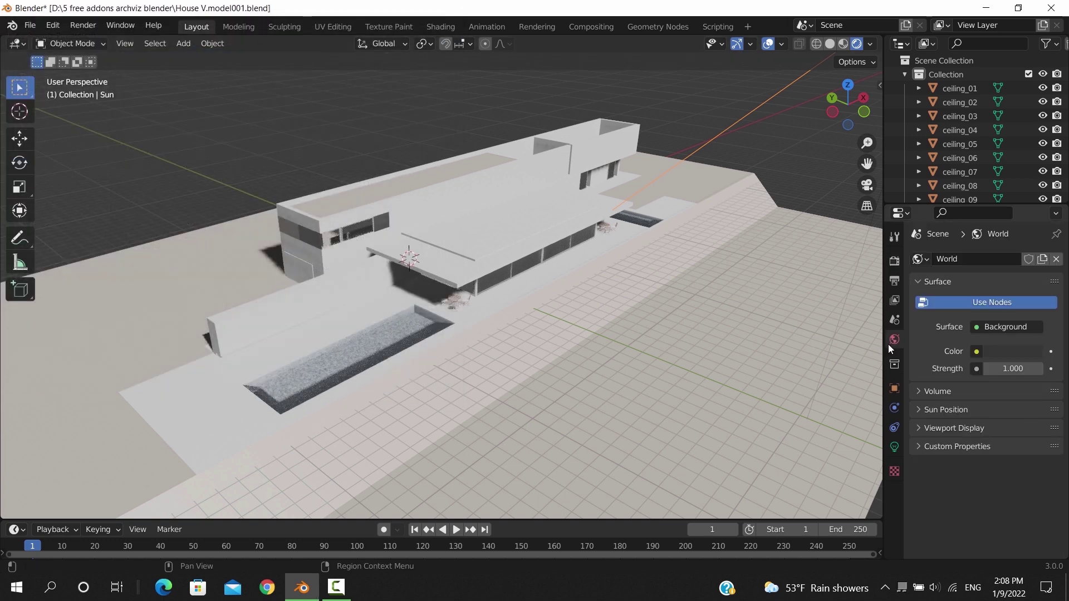
click(919, 410)
scroll(919, 409, down, 3)
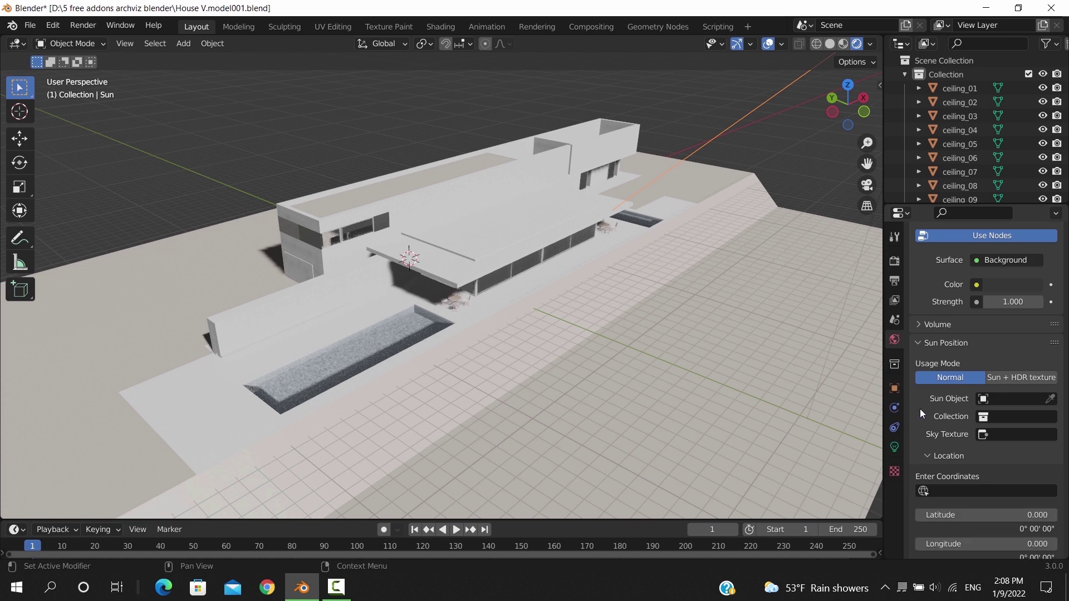
click(1008, 399)
click(973, 419)
Step: Set the Sun Position latitude to -5.250 and the longitude to -40.750
middle_drag(641, 311, 535, 335)
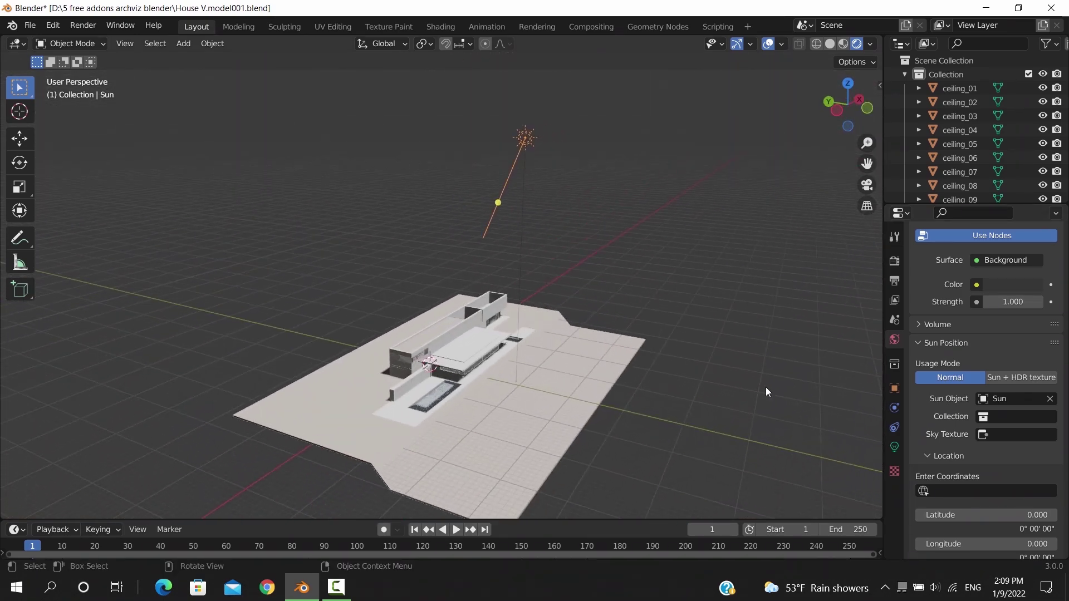
scroll(941, 425, down, 2)
scroll(946, 420, down, 2)
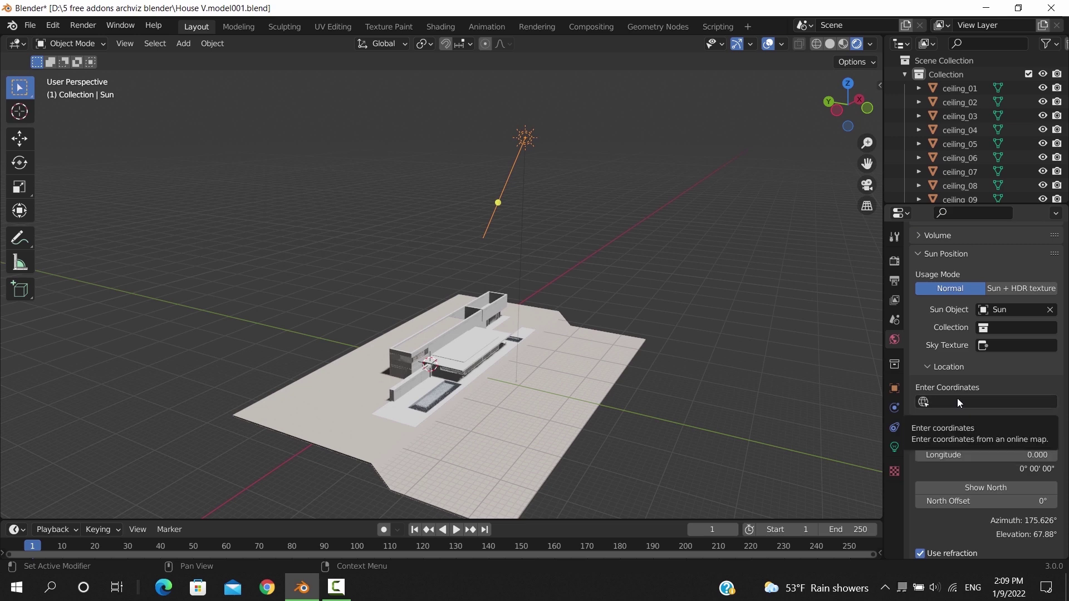
drag(966, 426, 893, 451)
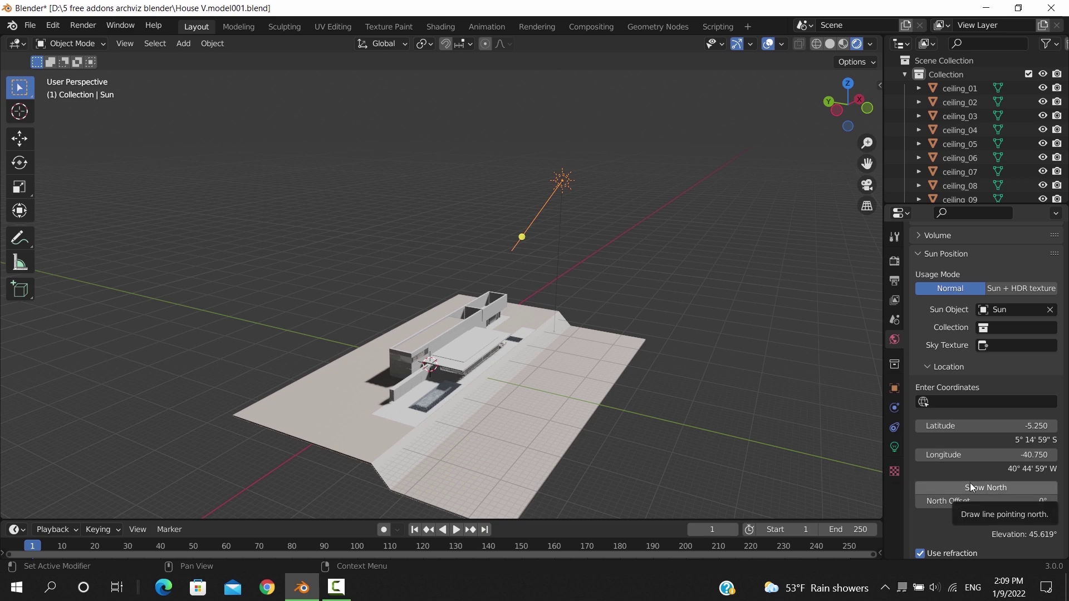
Step: Try the Use day of year option in the Sun Position time settings and switch it off again
scroll(970, 483, down, 3)
scroll(980, 451, down, 3)
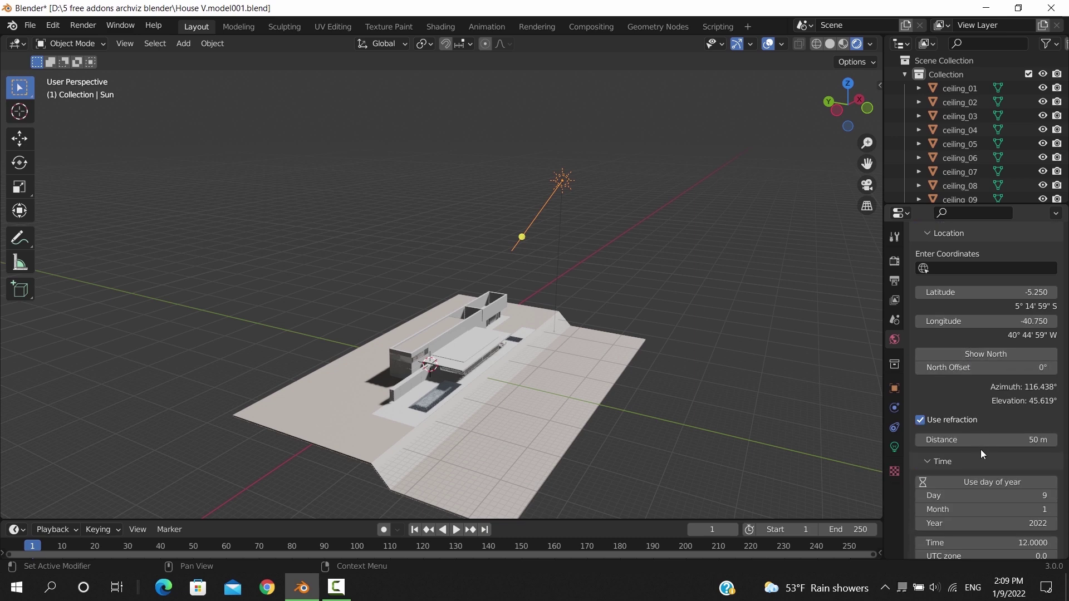
scroll(982, 464, down, 2)
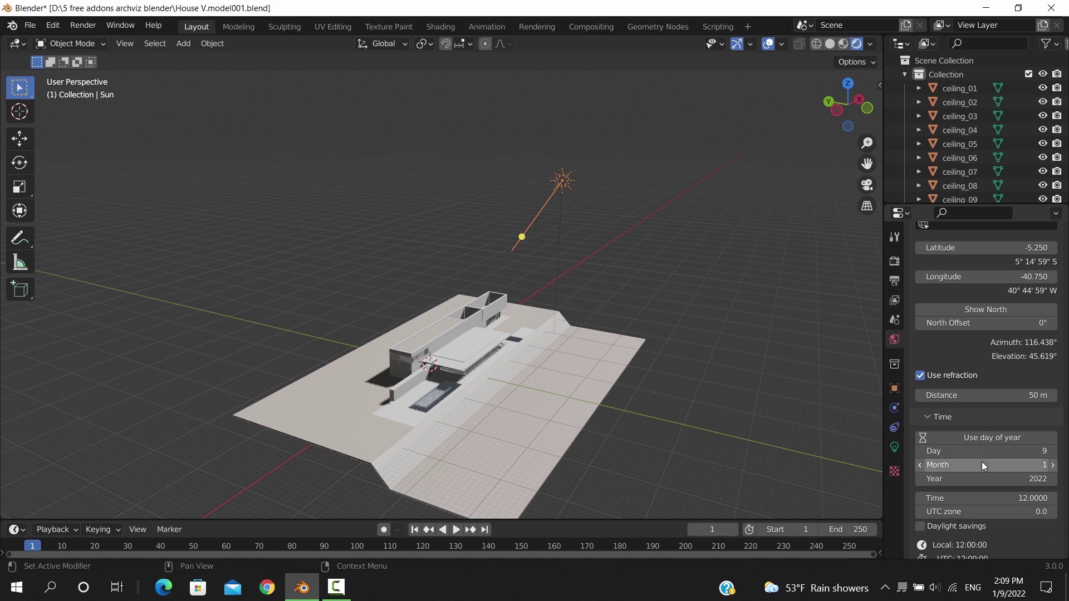
click(979, 437)
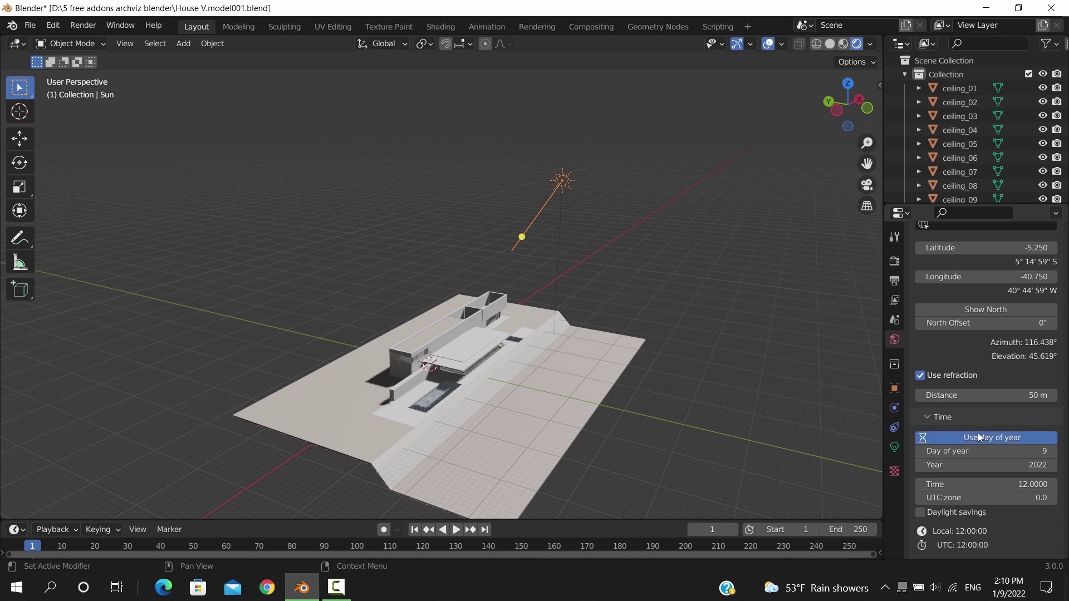
click(979, 438)
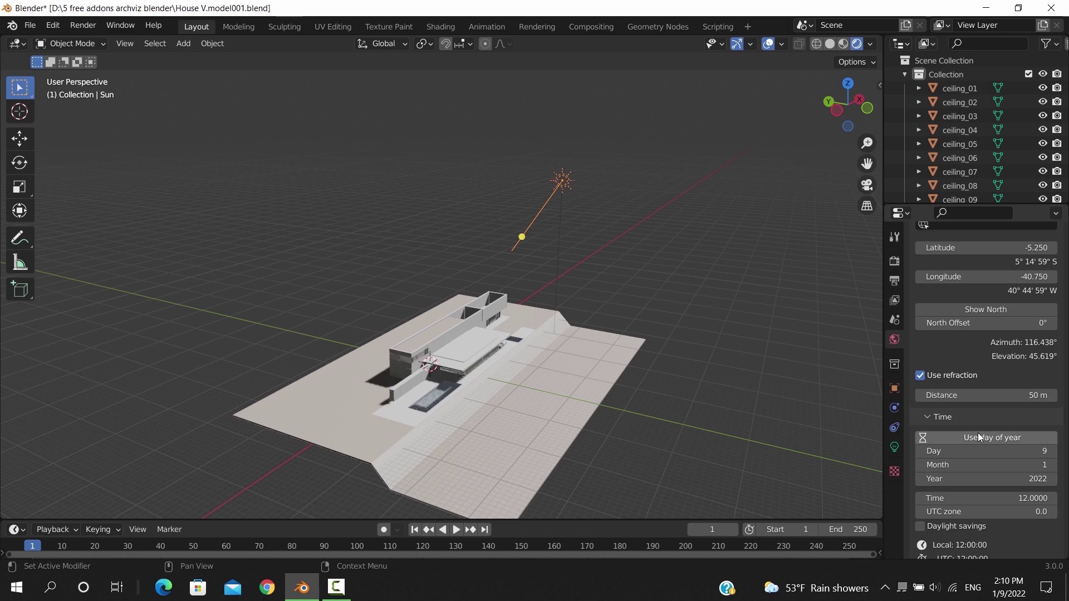
Step: Set the Sun Position longitude to -71.650 and keyframe it at frame 1
scroll(978, 438, up, 3)
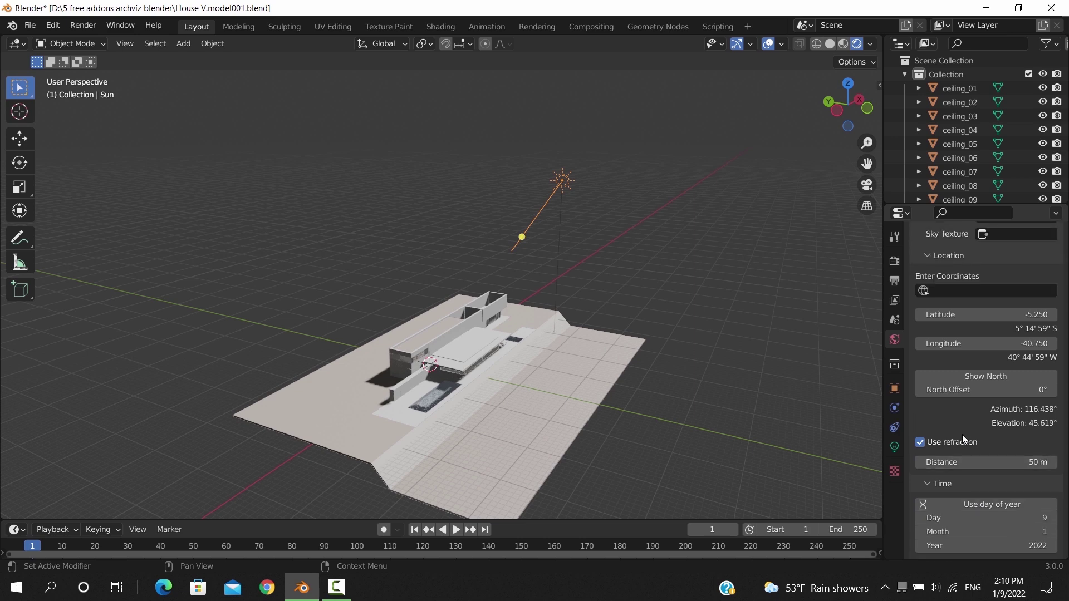
middle_drag(592, 393, 679, 325)
scroll(586, 372, up, 5)
drag(1012, 337, 953, 337)
mouse_move(980, 343)
mouse_down()
mouse_move(963, 343)
mouse_move(971, 353)
mouse_up()
key(i)
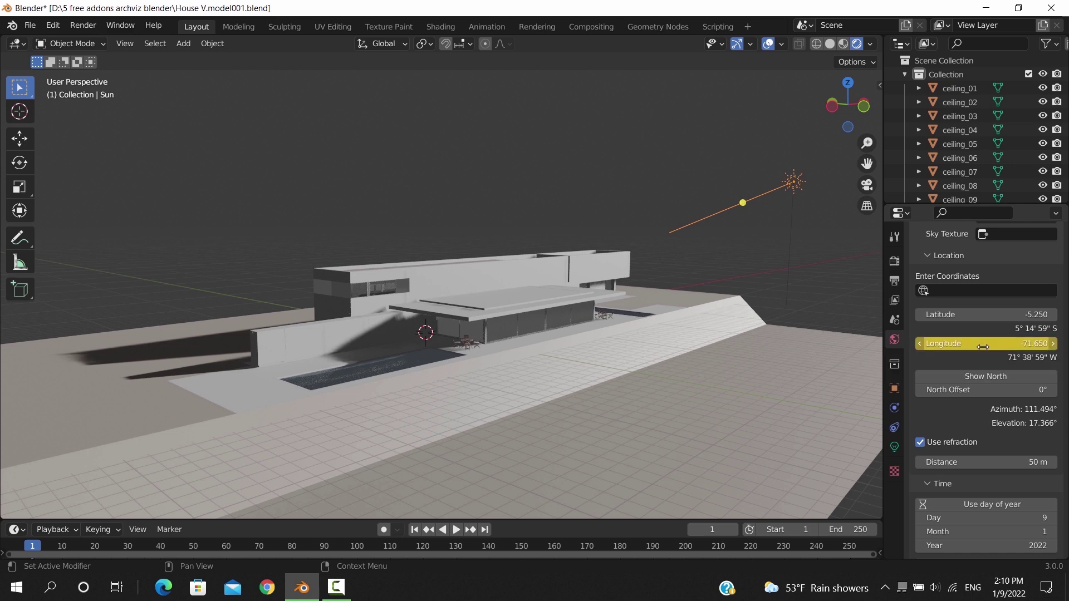
Step: Keyframe the longitude at 81.850 on the last frame, 250, and play the sun animation
click(484, 529)
drag(980, 343, 1013, 340)
key(i)
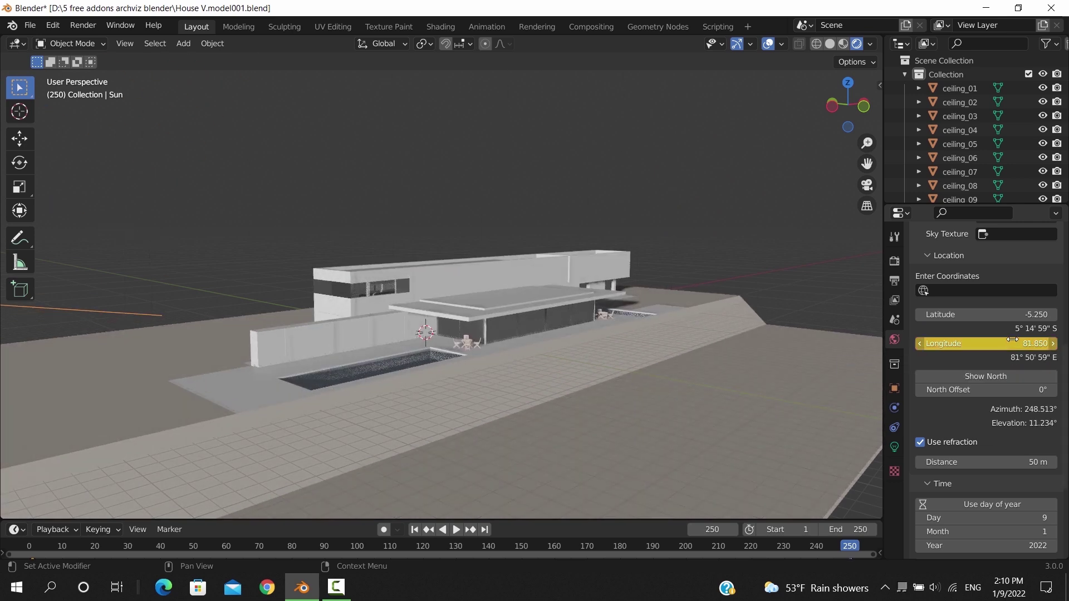
key(space)
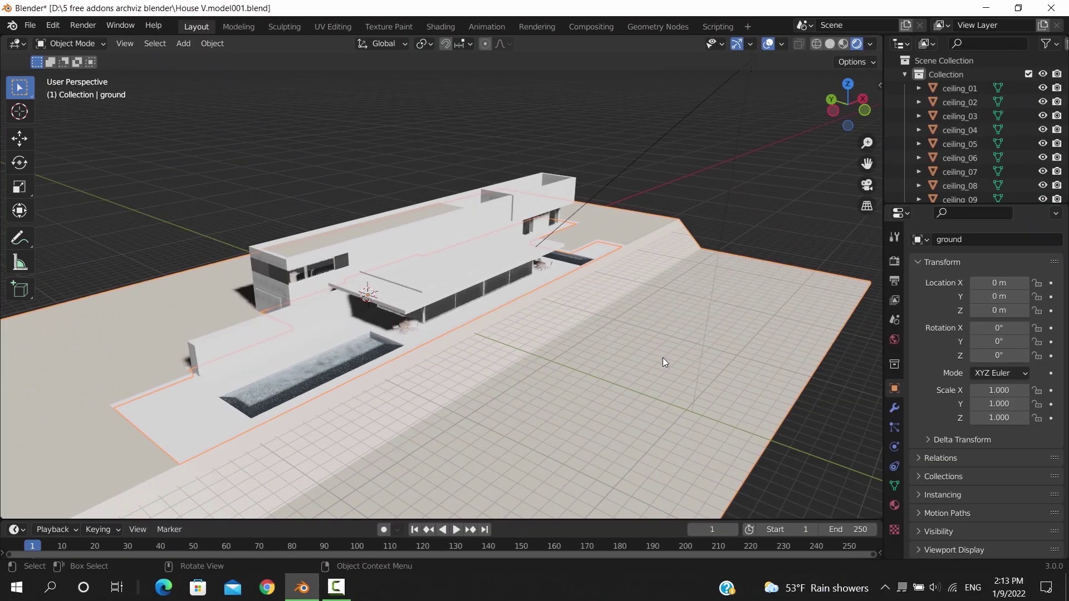
Step: Search the add-ons for "hdr", enable 3D View: Easy HDRI and expand its details
click(53, 26)
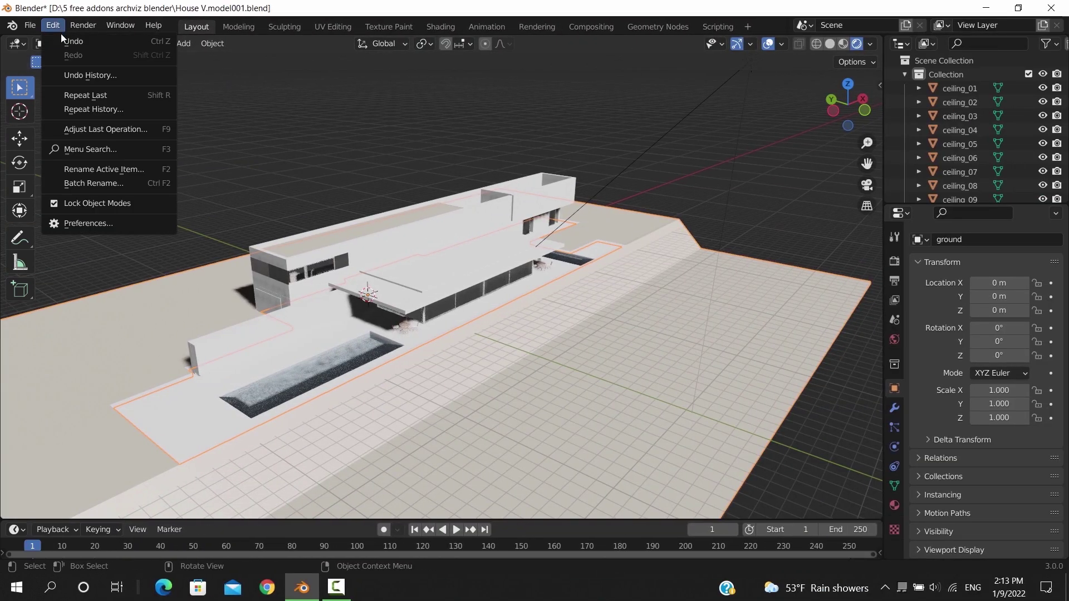
click(113, 220)
click(445, 67)
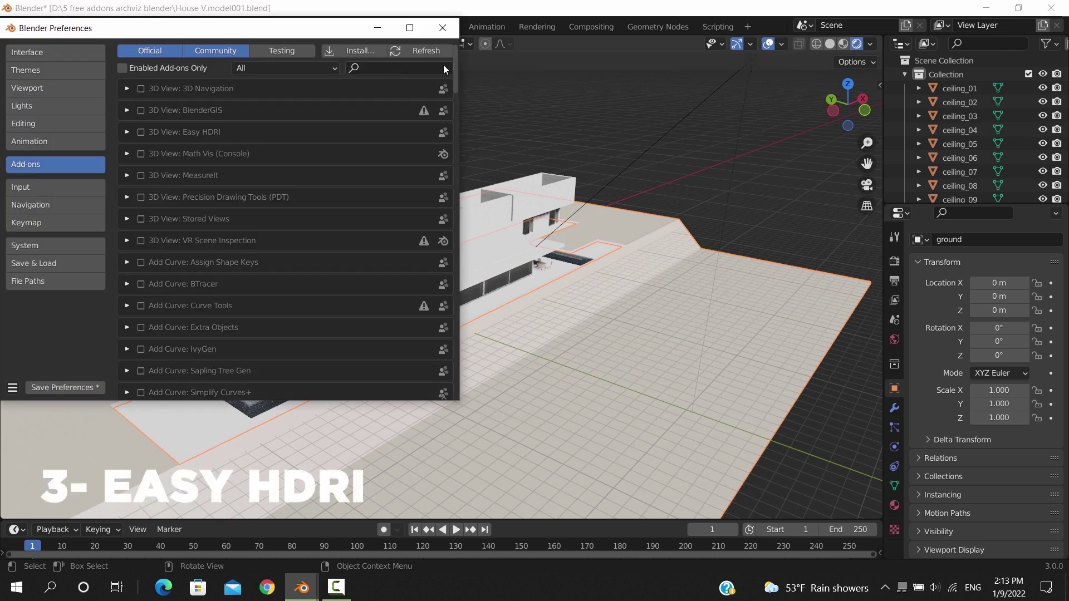
click(394, 70)
text(hdr)
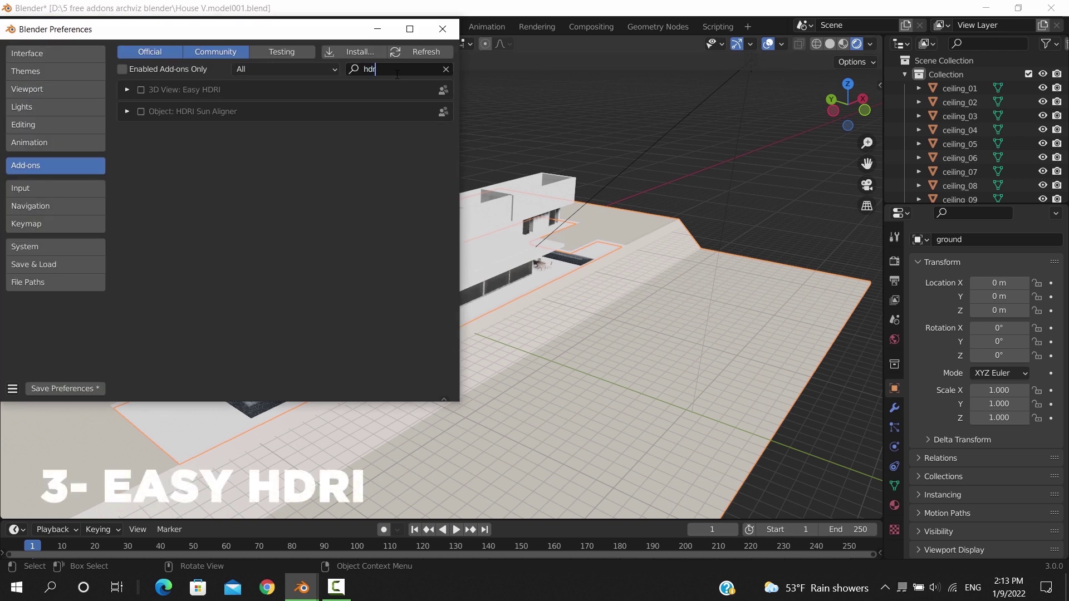
click(141, 90)
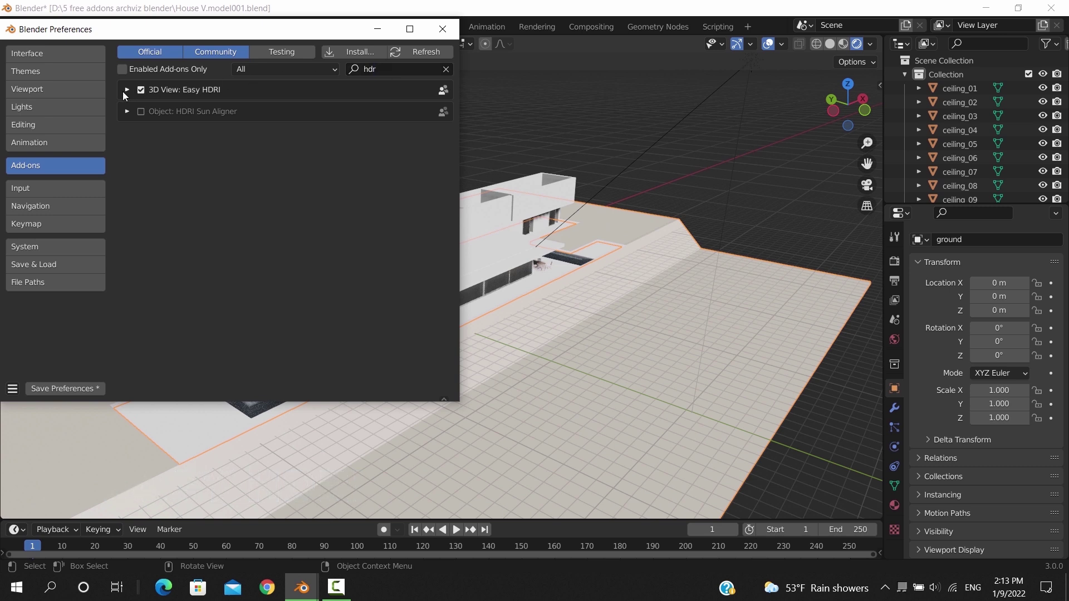
click(127, 90)
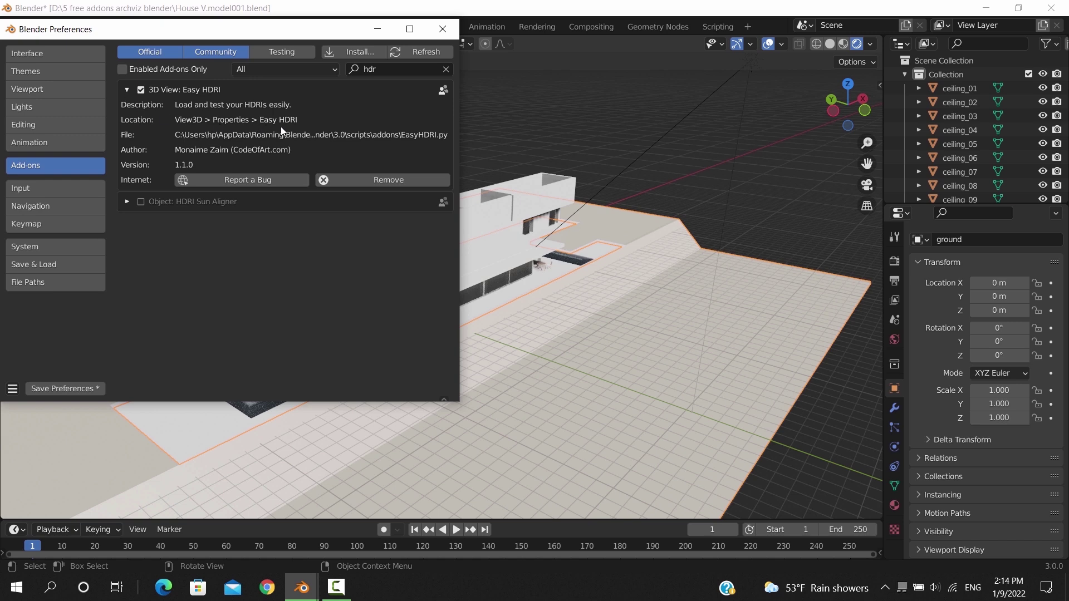
Step: Close the preferences, show the Easy HDRI controls and load the "10 hdri" folder as the image source
click(443, 29)
key(n)
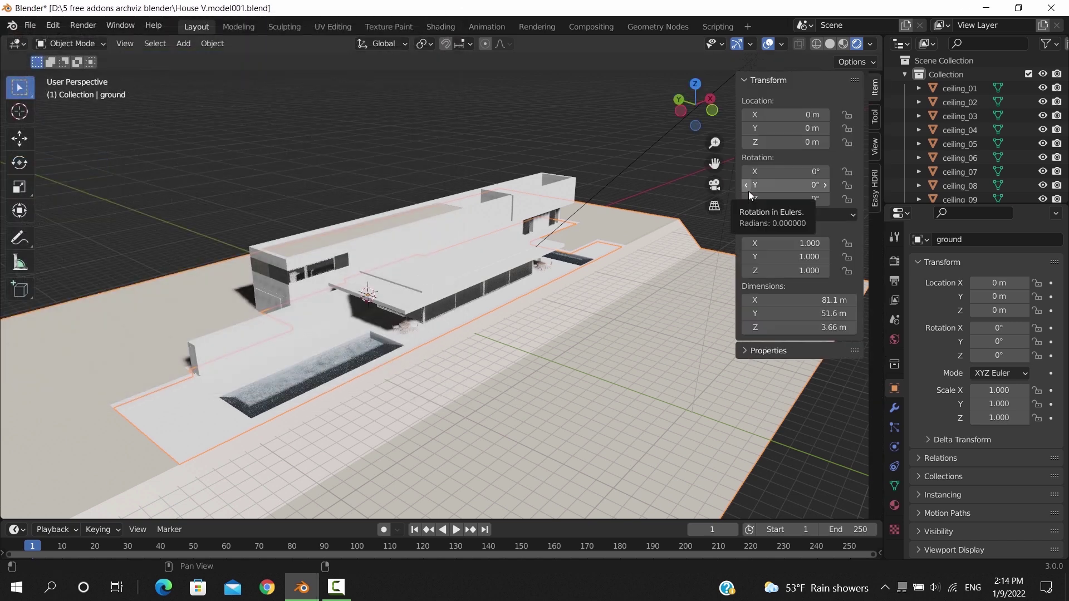
click(872, 189)
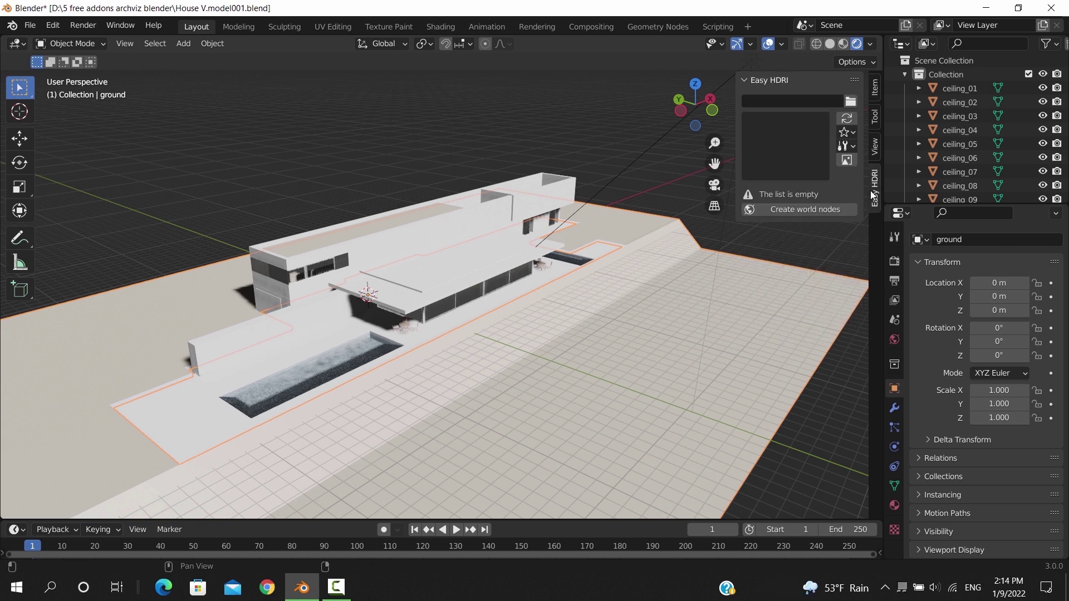
click(850, 103)
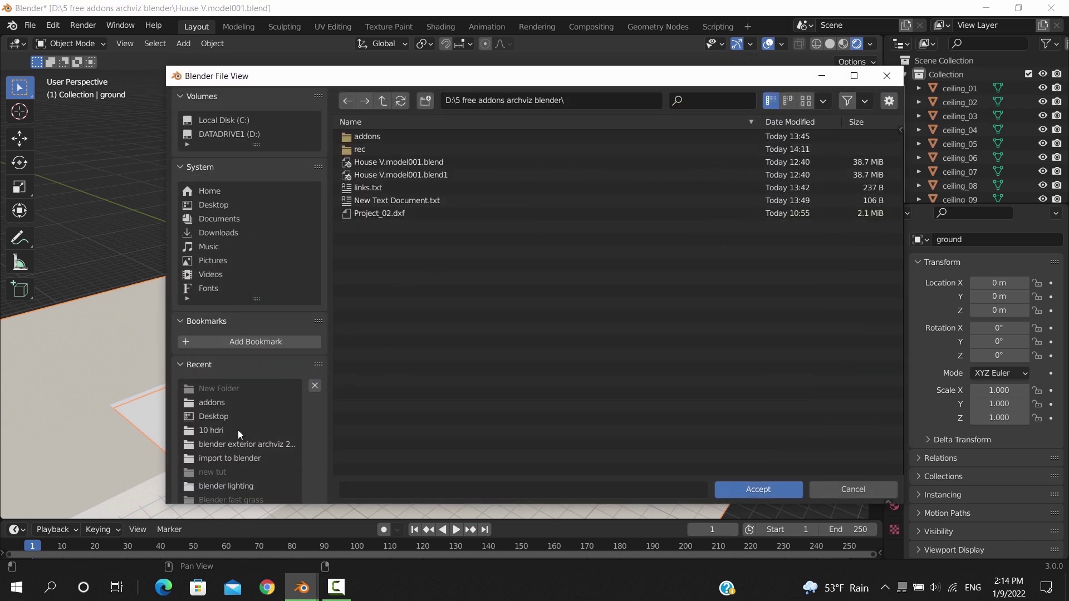
click(221, 430)
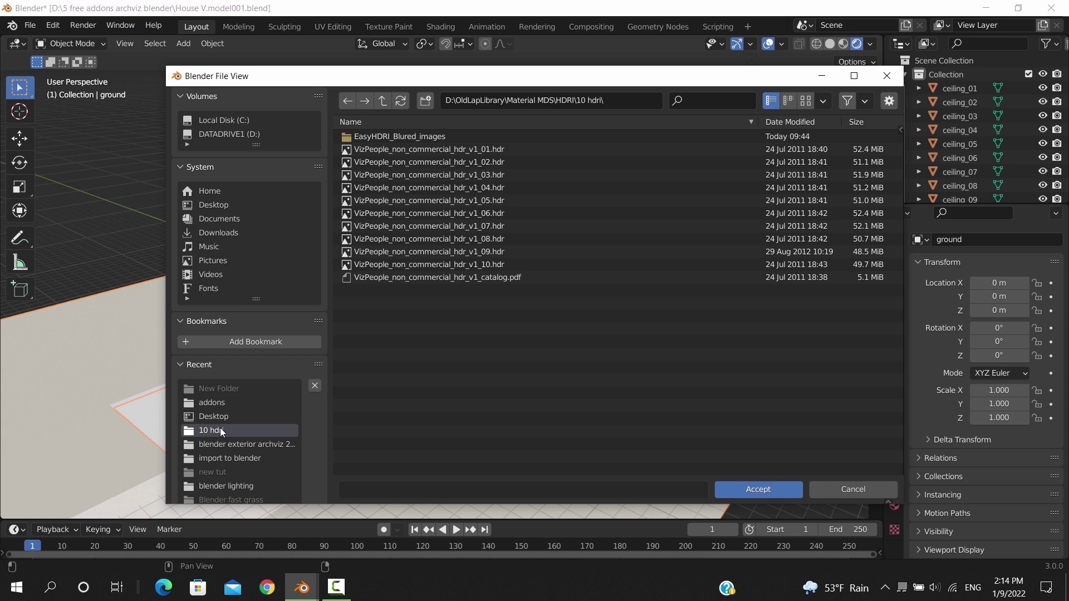
click(724, 489)
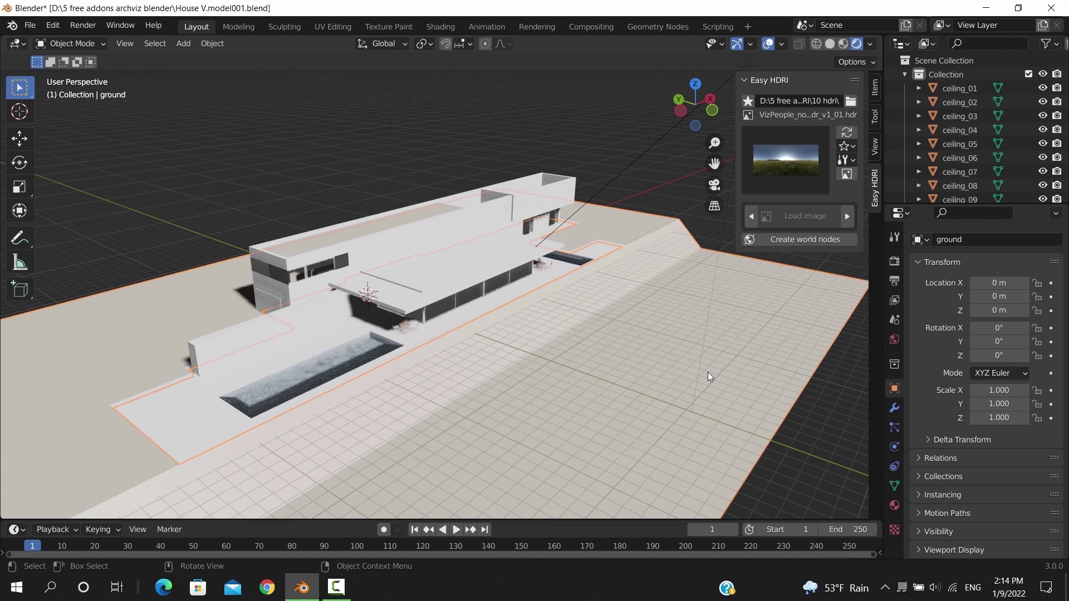
Step: Create world nodes with VizPeople_non_commercial_hdr_v1_01.hdr and set the background display to Original, keeping the sky strength at 1.000
click(785, 176)
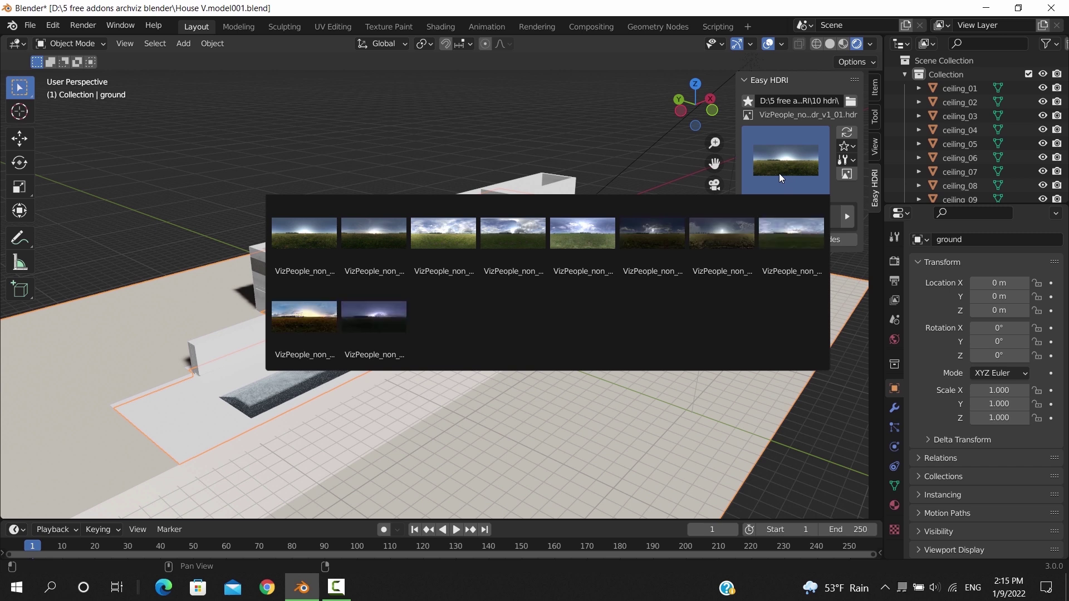
click(313, 231)
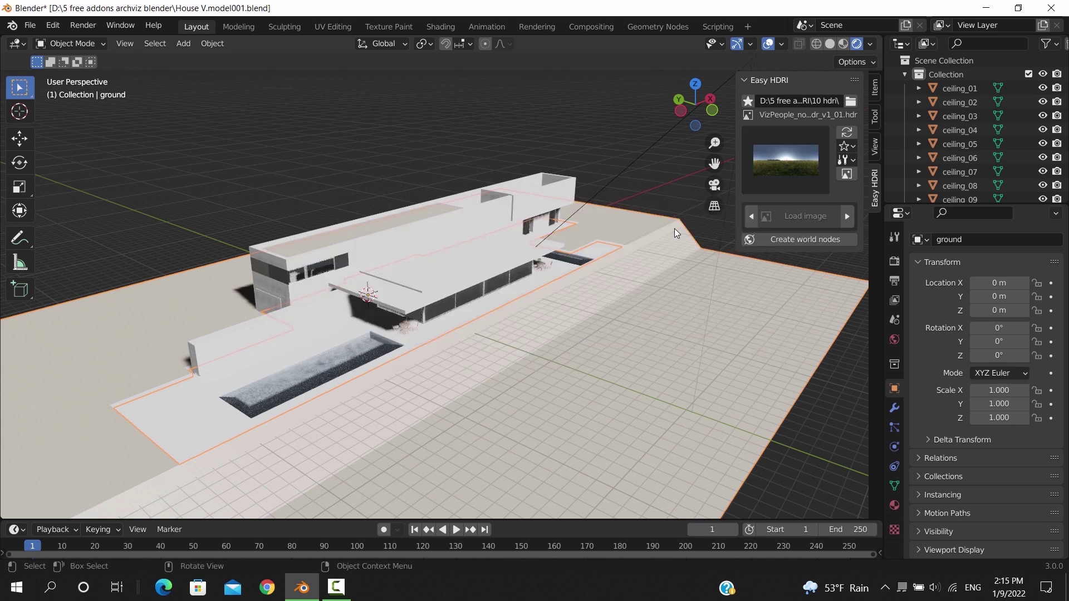
click(801, 243)
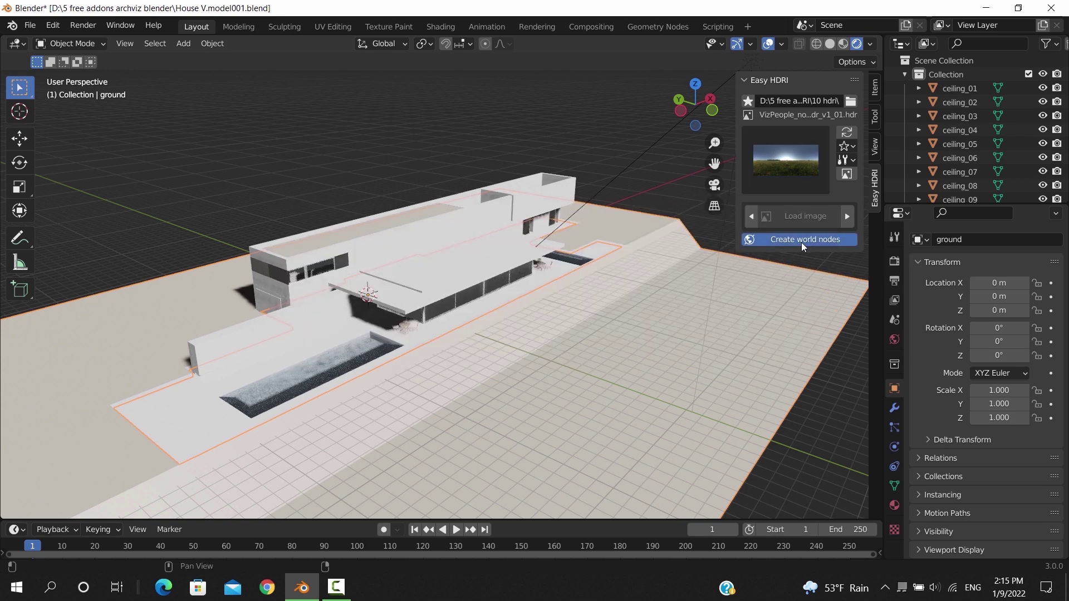
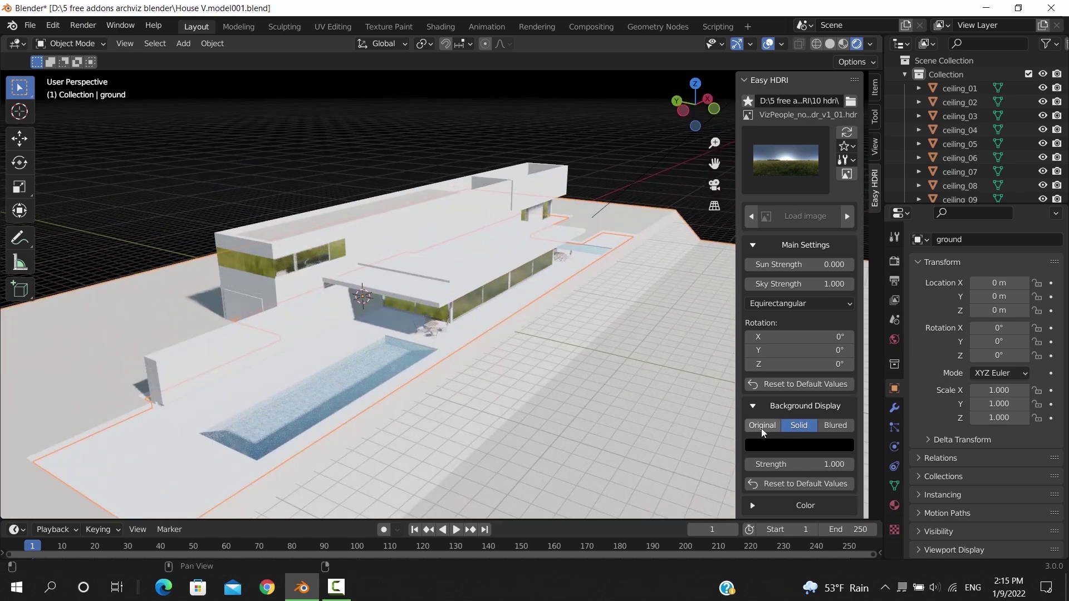
click(762, 426)
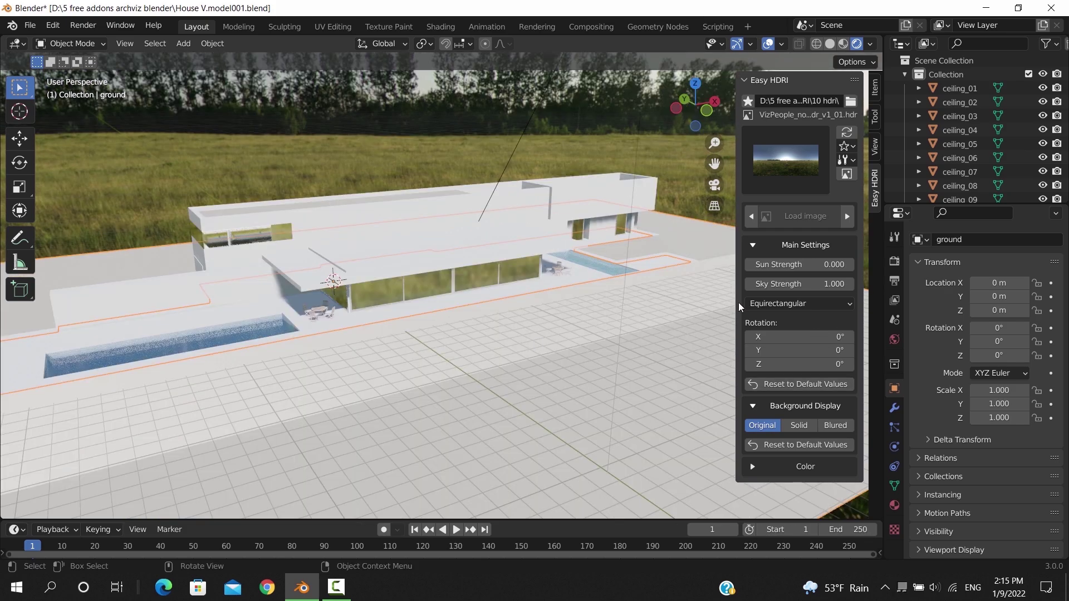
drag(800, 283, 835, 284)
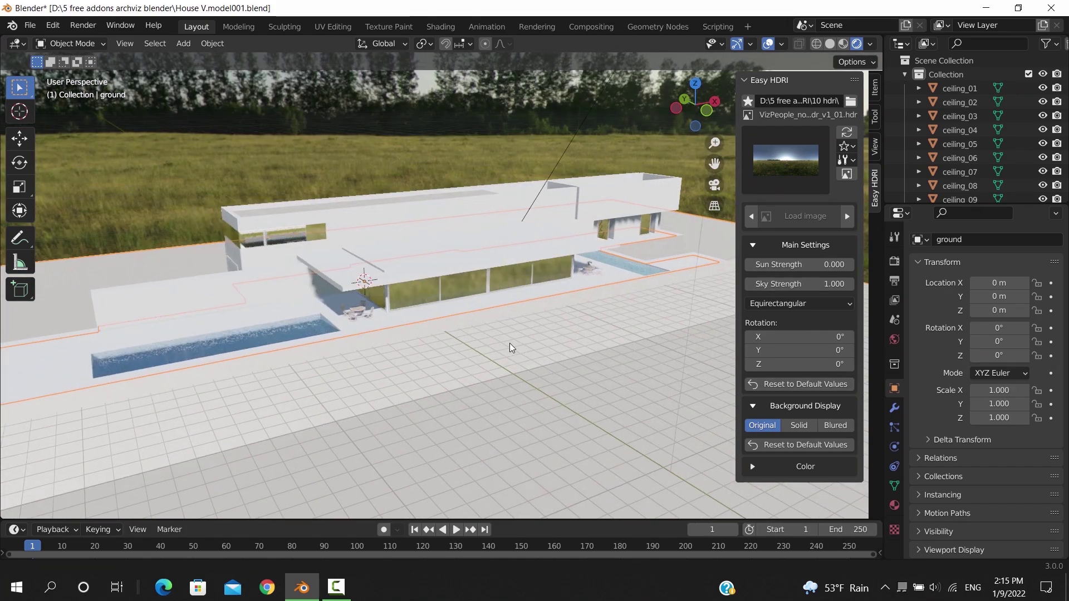
Step: Switch the environment to the sunset image VizPeople_non_commercial_hdr_v1_09.hdr
mouse_move(510, 343)
middle_down()
mouse_move(485, 353)
mouse_move(524, 347)
middle_up()
scroll(524, 347, up, 3)
click(788, 180)
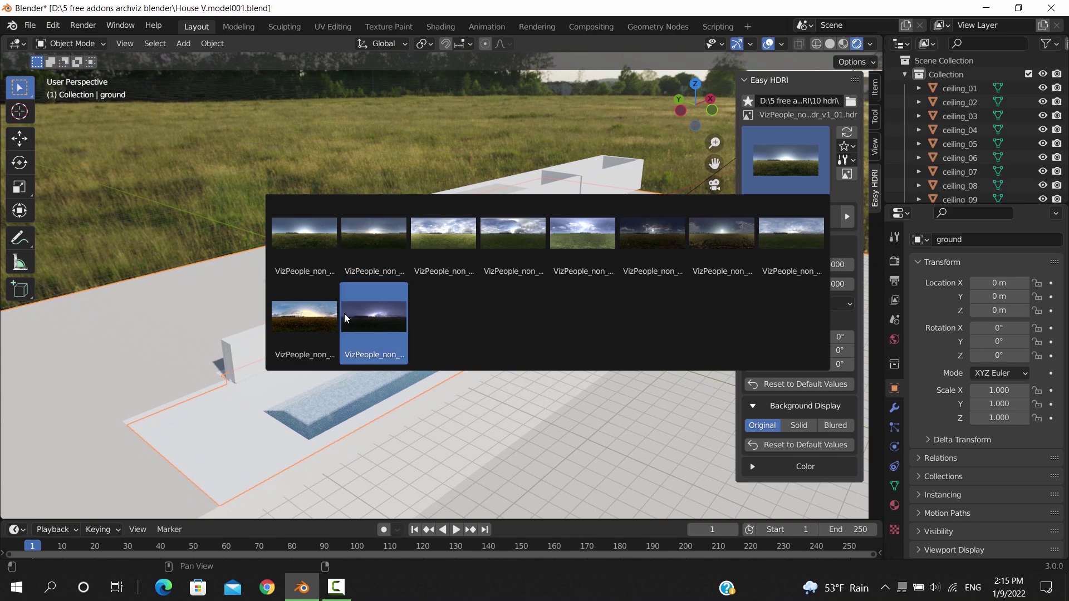
click(322, 312)
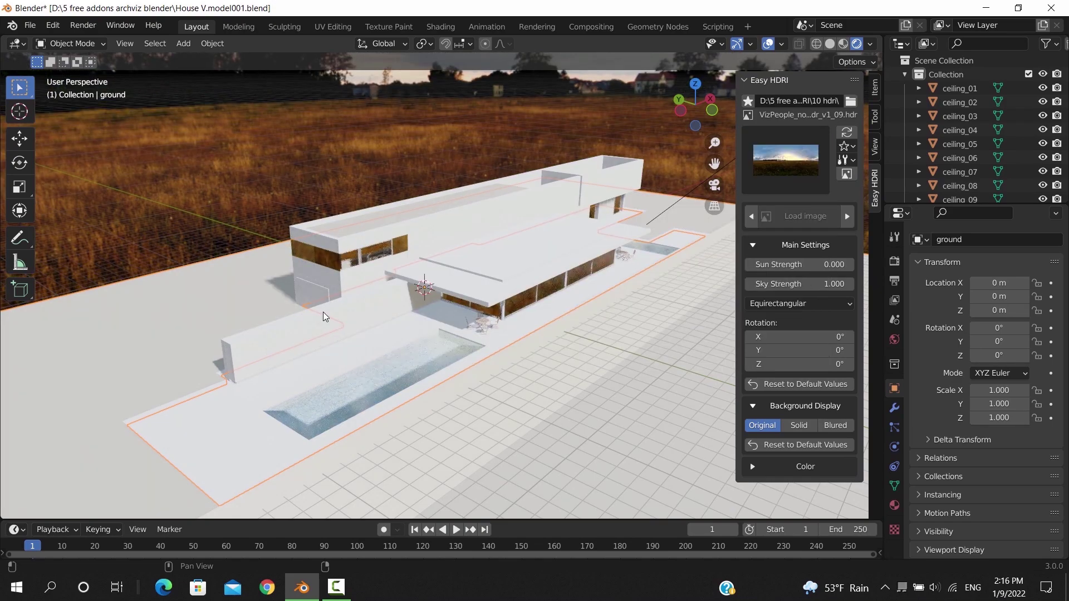
Step: Switch the environment back to VizPeople_non_commercial_hdr_v1_01.hdr and hide the Easy HDRI controls
middle_drag(342, 383, 472, 332)
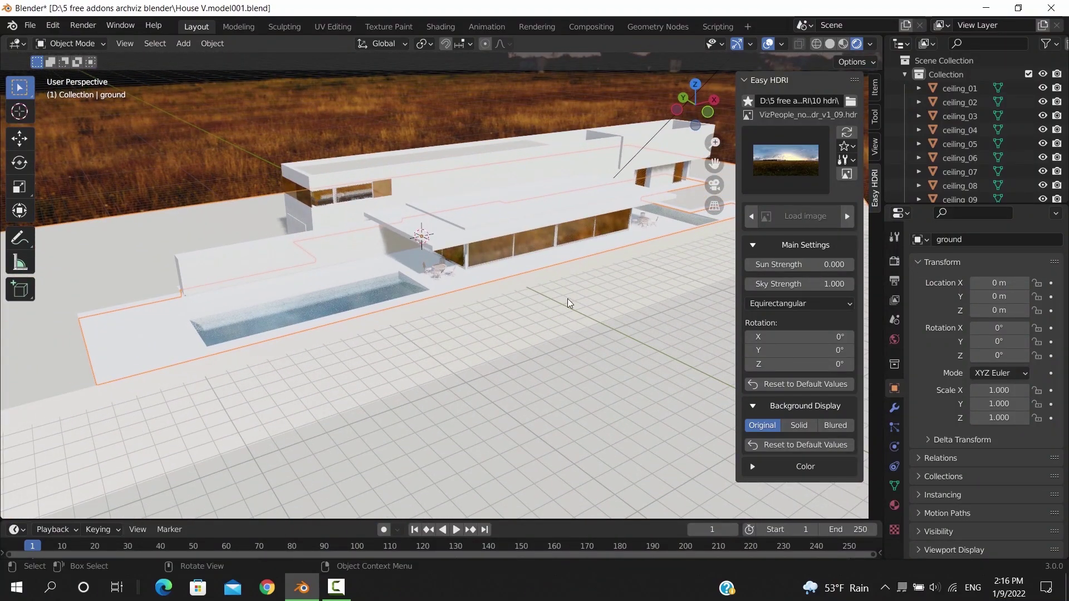
click(762, 172)
click(311, 242)
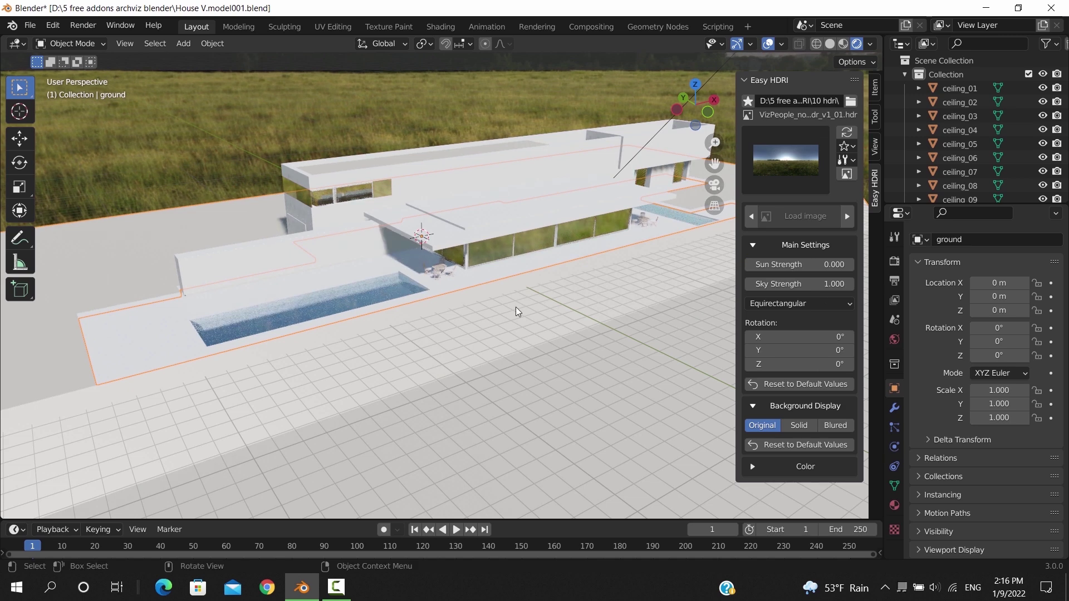
key(n)
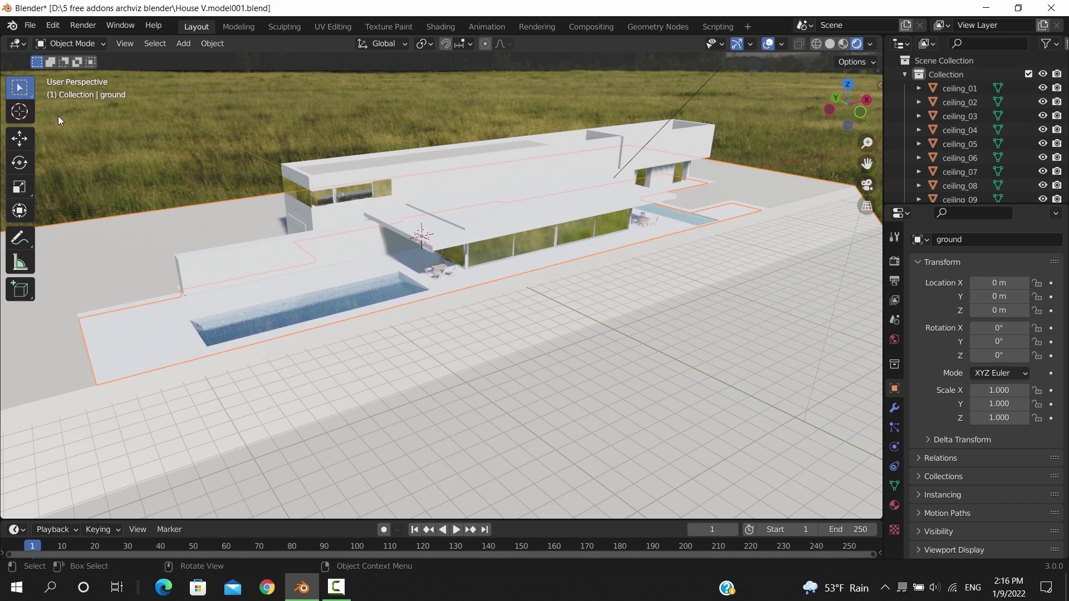
Step: Search the add-ons for "hdri", enable Object: HDRI Sun Aligner, expand its details and close the preferences
click(53, 25)
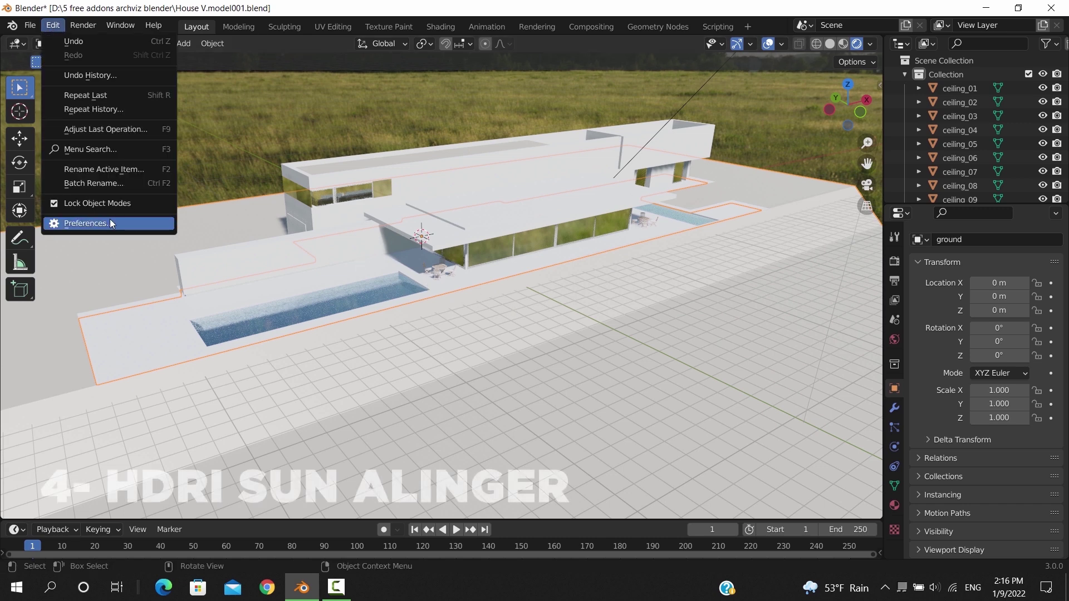
click(110, 224)
click(383, 71)
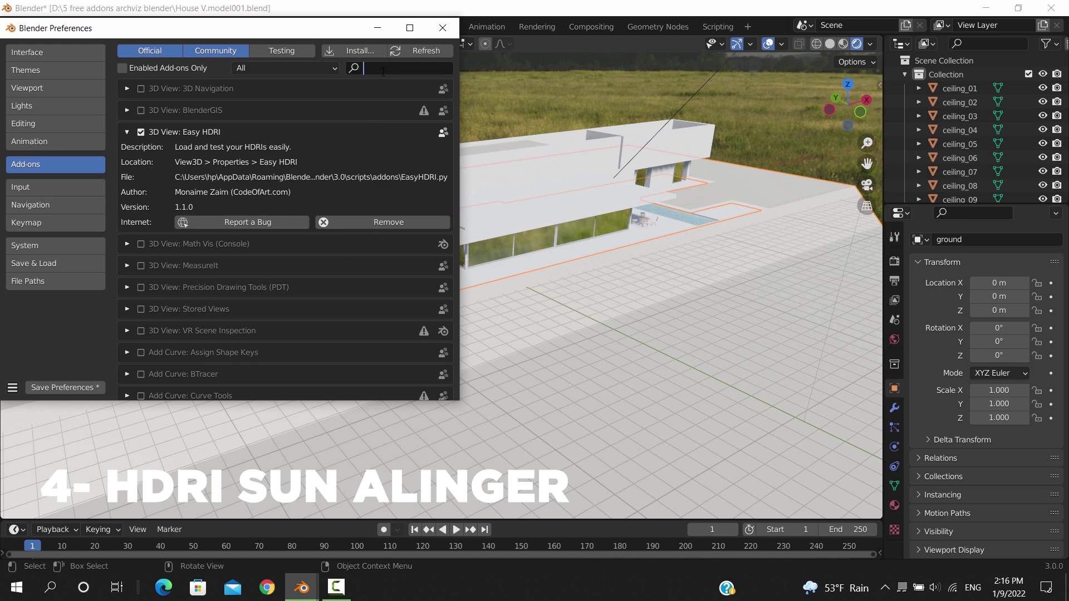
text(hdr)
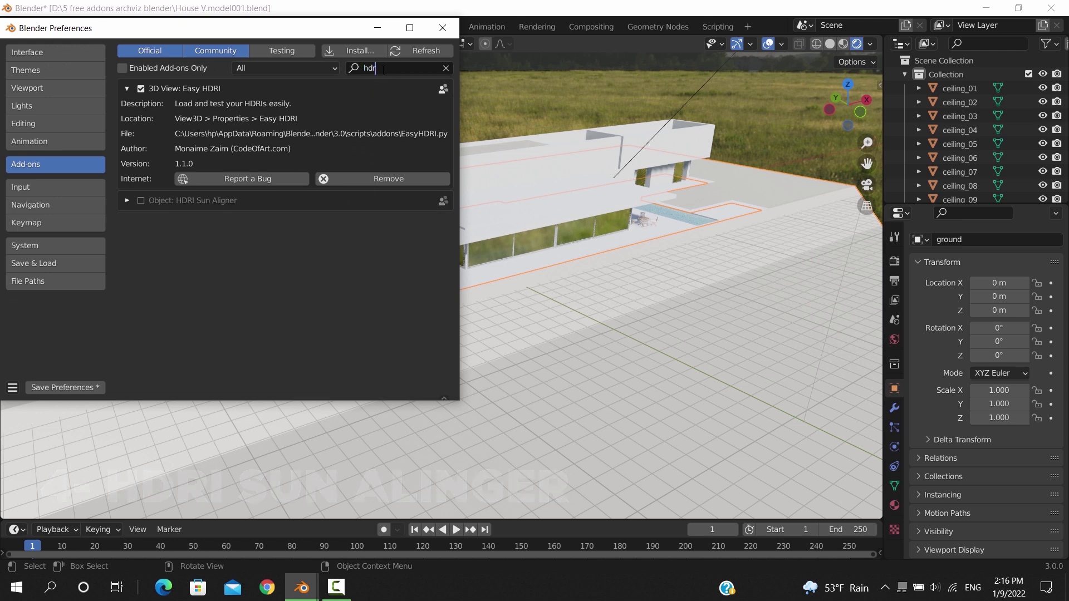
text(i)
click(128, 88)
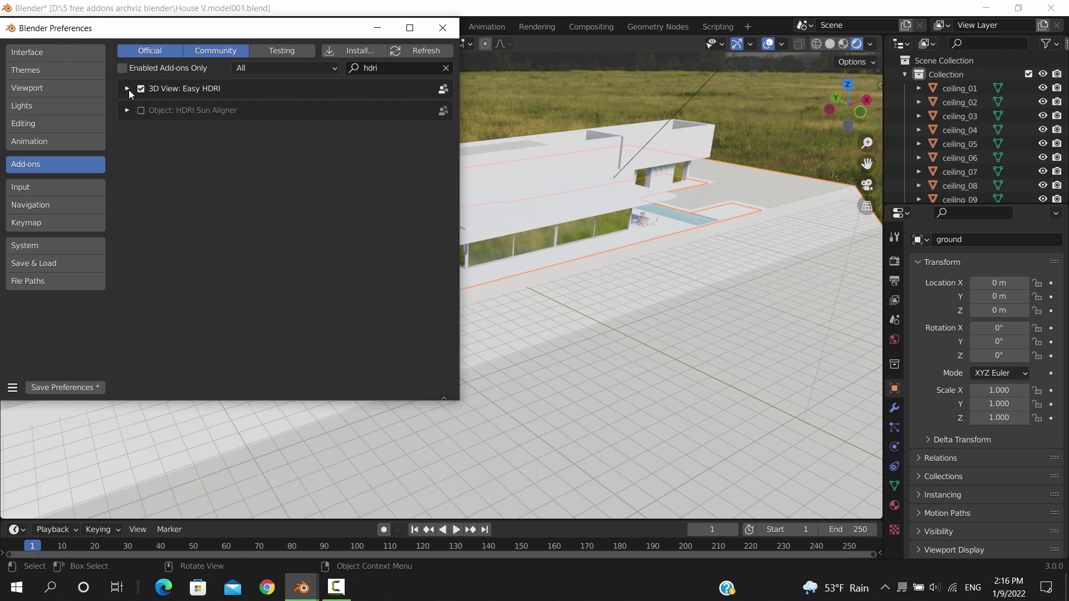
click(141, 111)
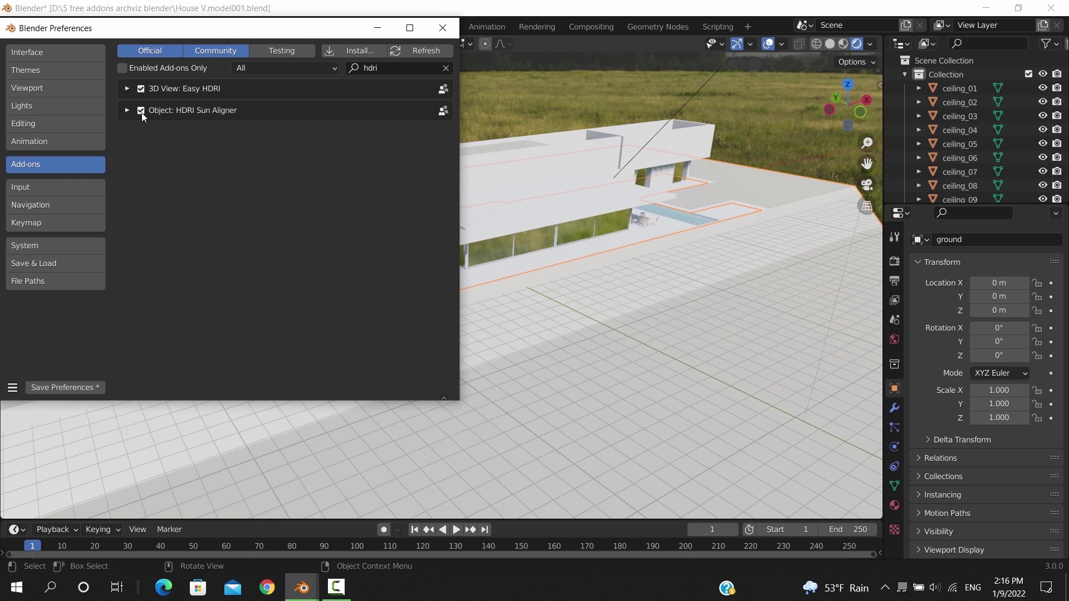
click(127, 110)
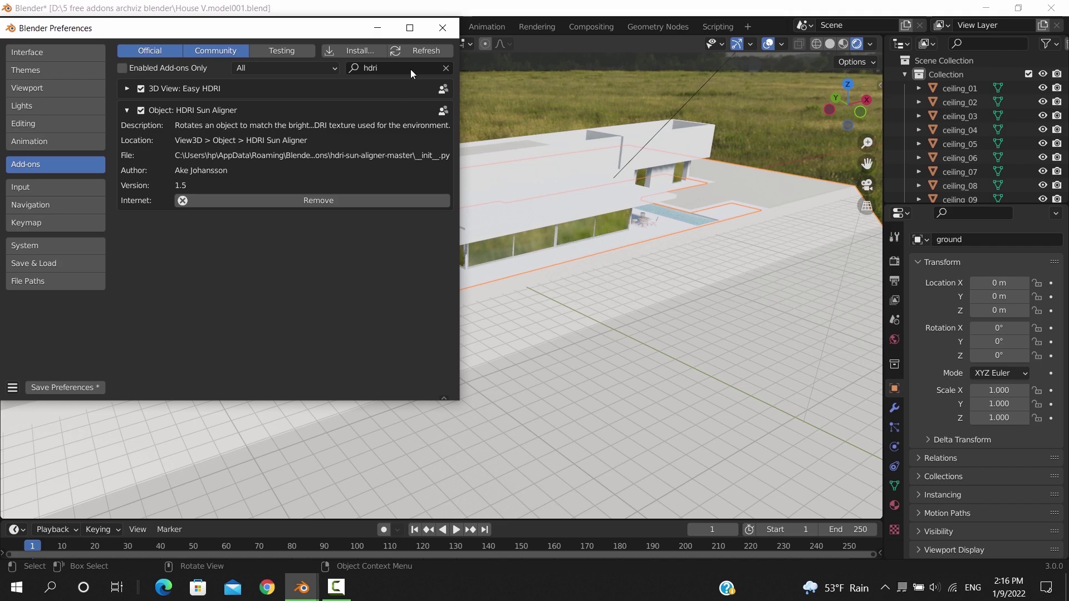
click(443, 28)
Step: Select the Sun light above the house, with the whole model and the HDRI background in view
scroll(616, 270, down, 5)
middle_drag(489, 291, 501, 251)
click(632, 136)
middle_drag(633, 137, 590, 285)
scroll(479, 313, up, 3)
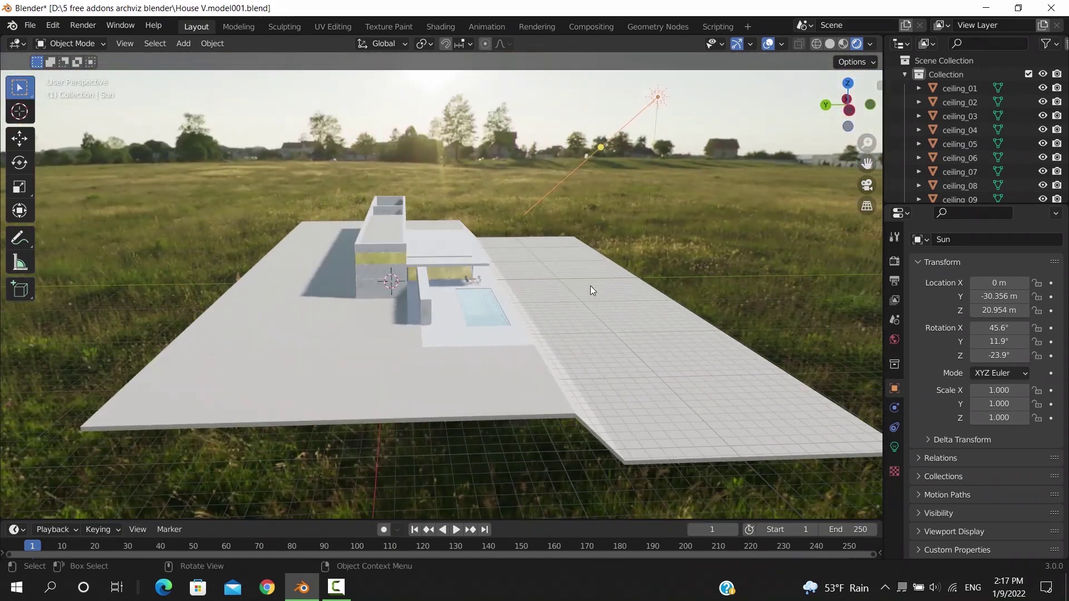
Step: Show the HDRI Sun Aligner controls and try to calculate the sun position from the environment
key(n)
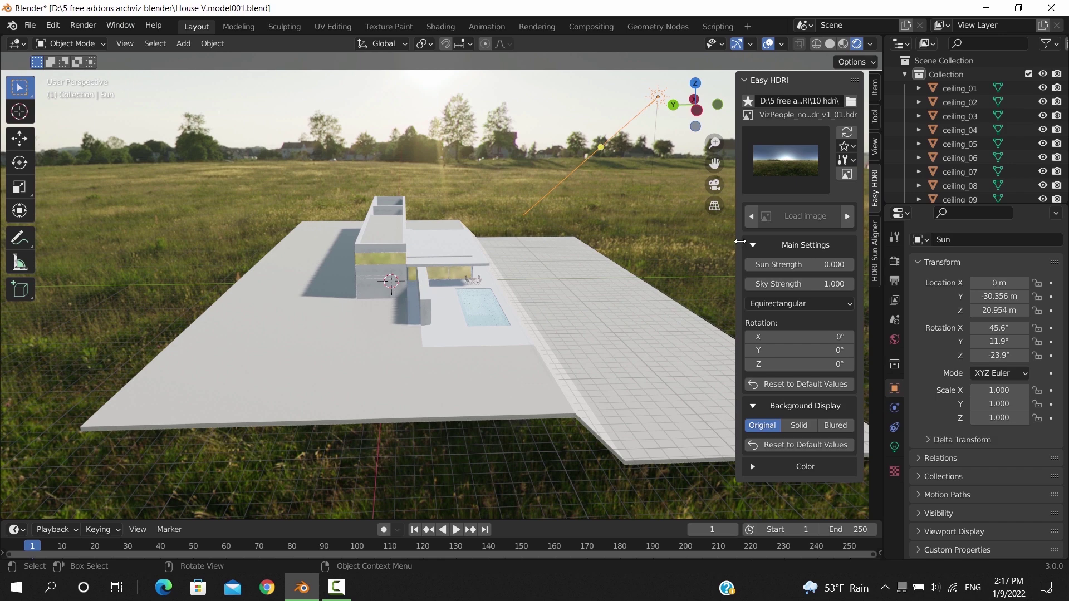
click(874, 256)
middle_drag(609, 235, 528, 137)
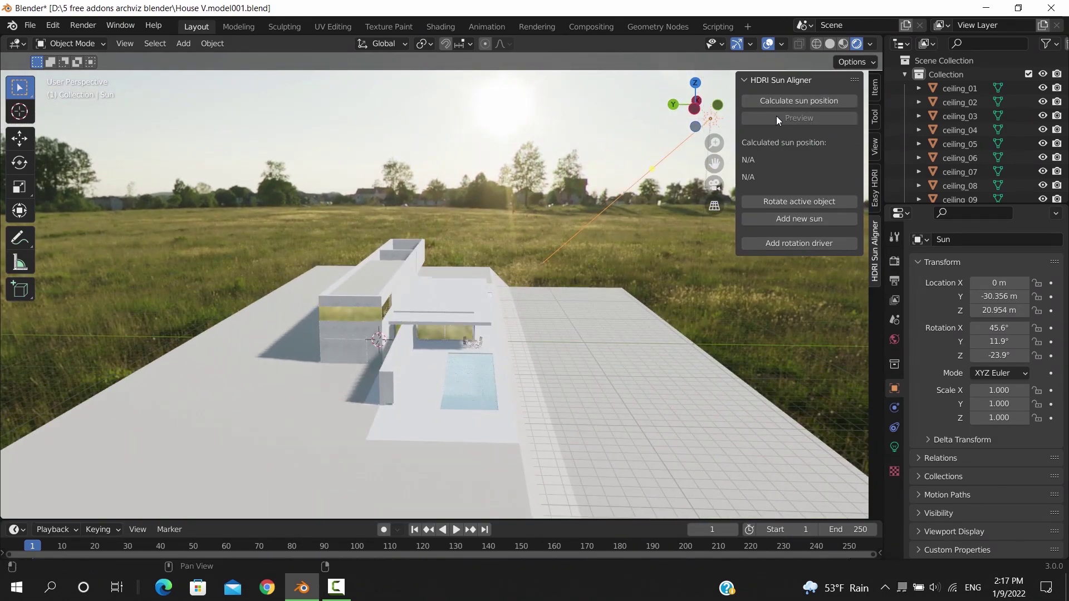
click(815, 104)
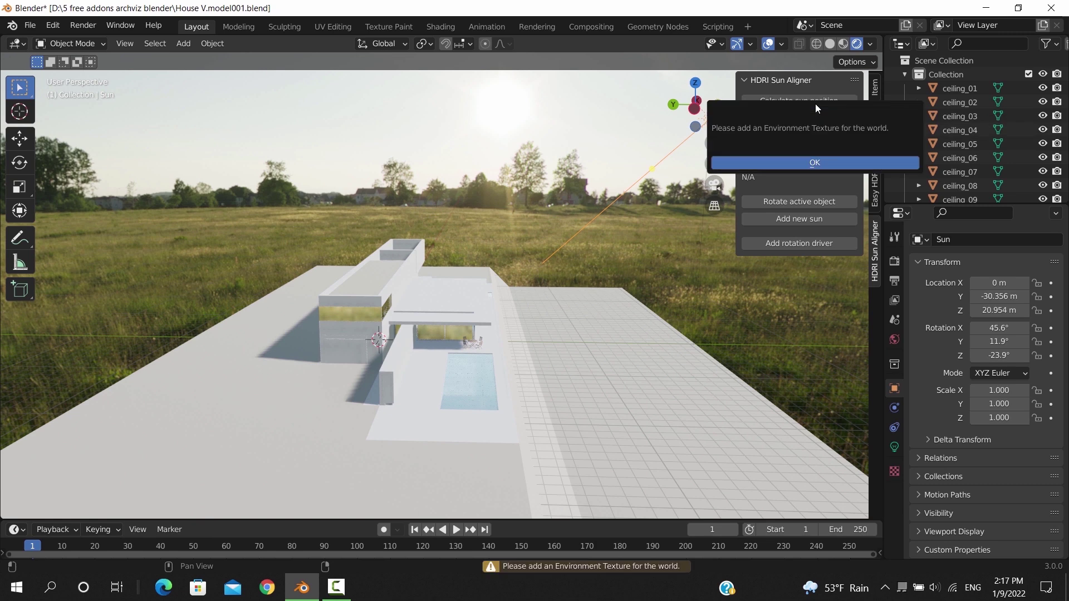
click(812, 163)
Step: Switch to the Shading workspace and display the World node tree EasyHDR in the shader editor
click(451, 27)
click(223, 342)
click(234, 372)
scroll(420, 422, down, 4)
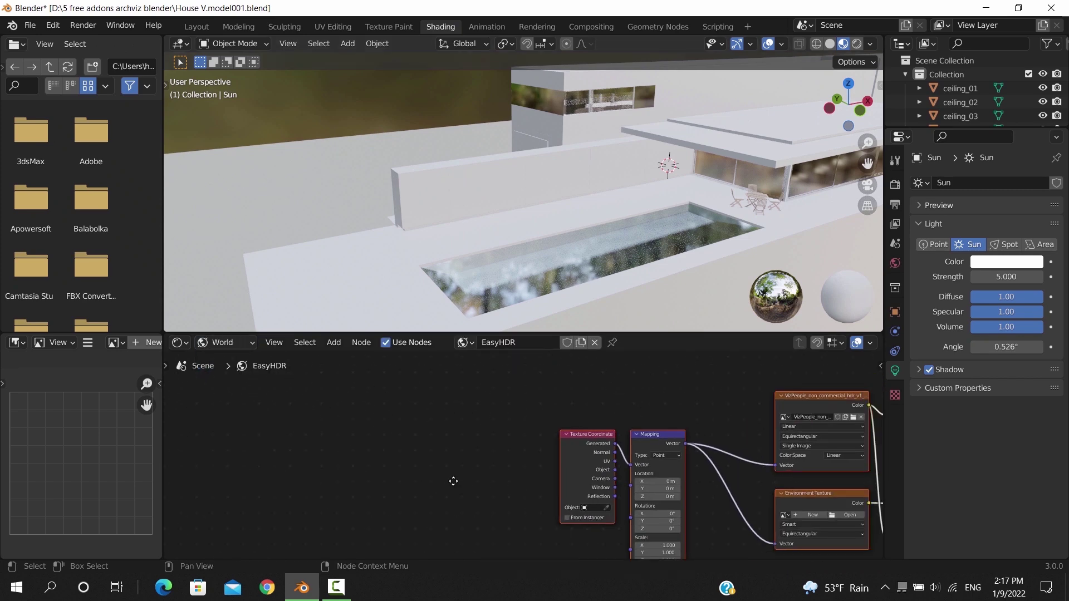
scroll(745, 451, down, 3)
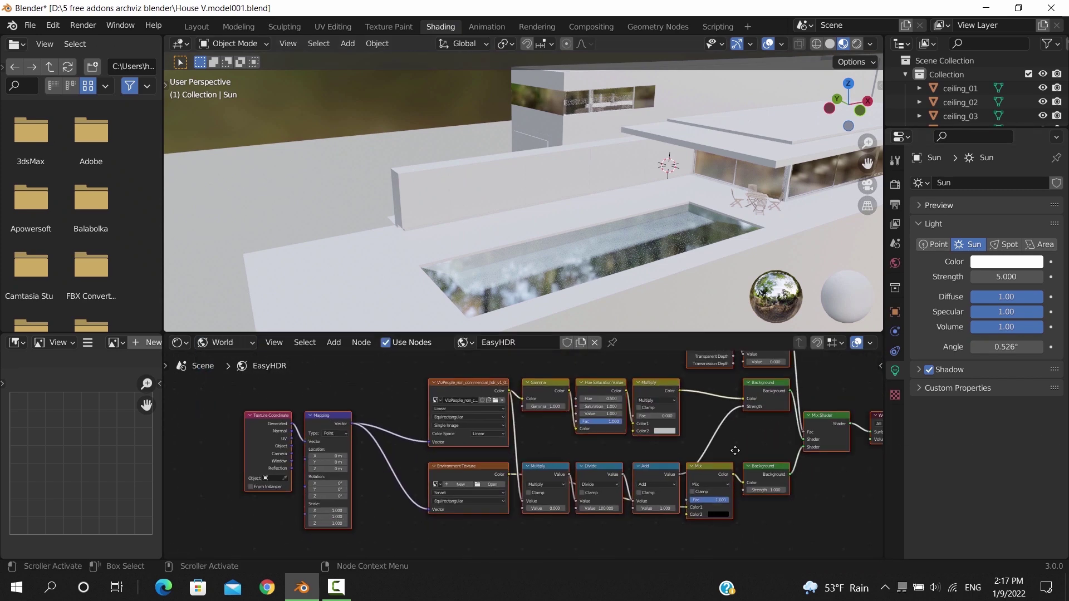
Step: Assign VizPeople_non_commercial_hdr_v1_01.hdr to the empty Environment Texture node, maximizing the node editor only for this edit
key(ctrl+space)
middle_drag(725, 289, 744, 328)
scroll(332, 417, up, 3)
middle_drag(332, 418, 463, 409)
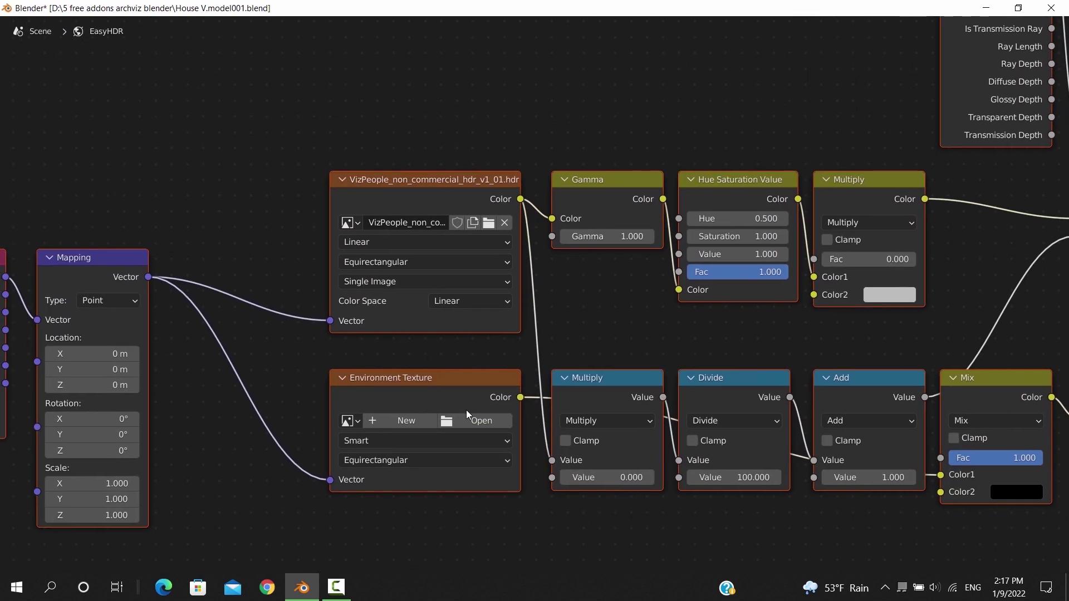
click(352, 420)
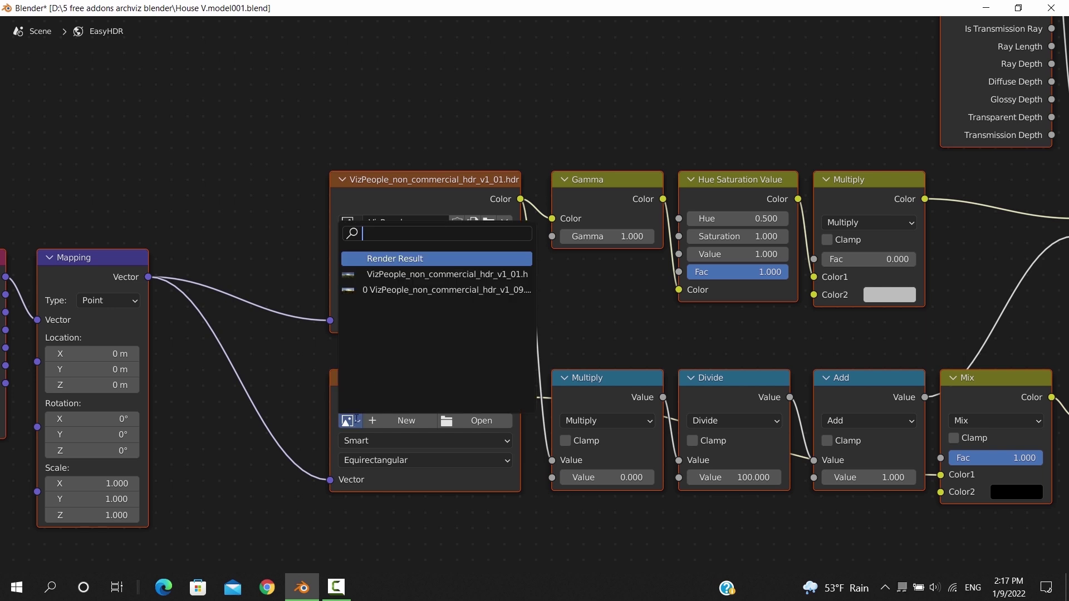
click(411, 275)
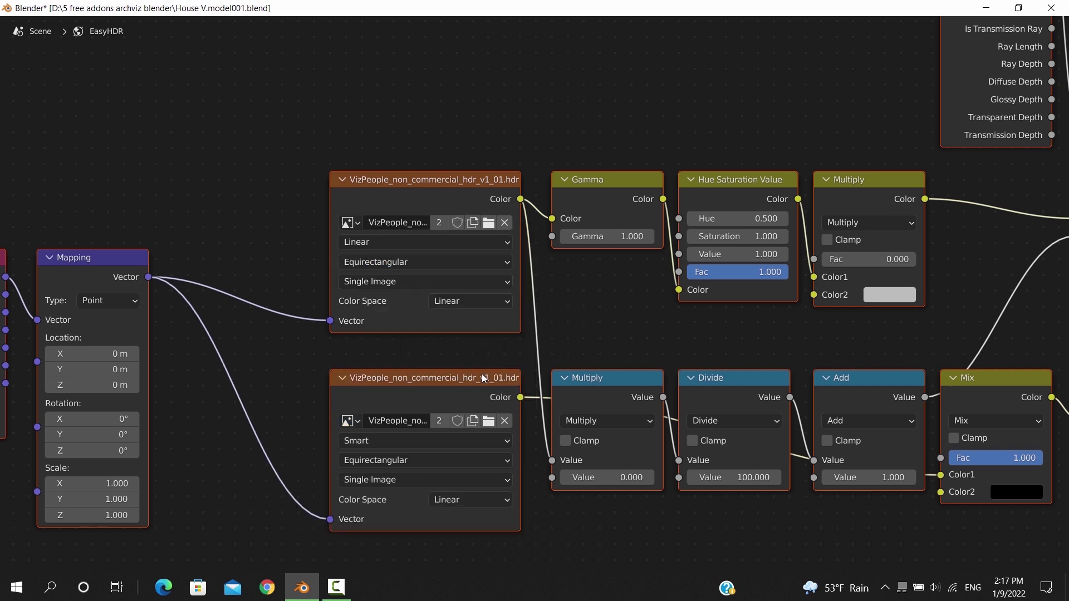
key(ctrl+space)
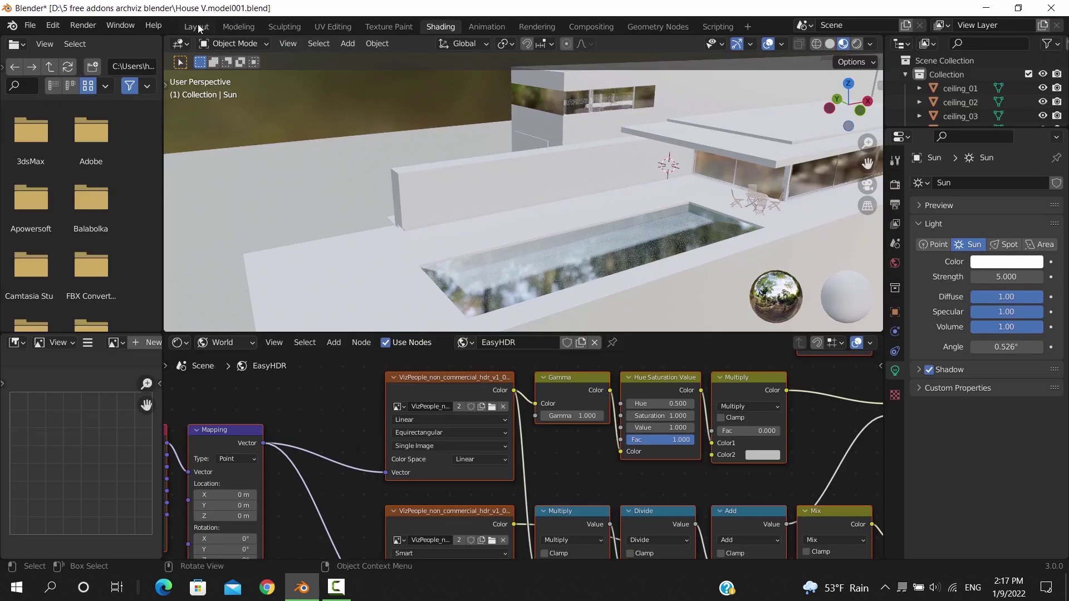
Step: Return to the Layout workspace, calculate the sun position from the HDRI and rotate the active Sun light to match
click(197, 26)
click(809, 105)
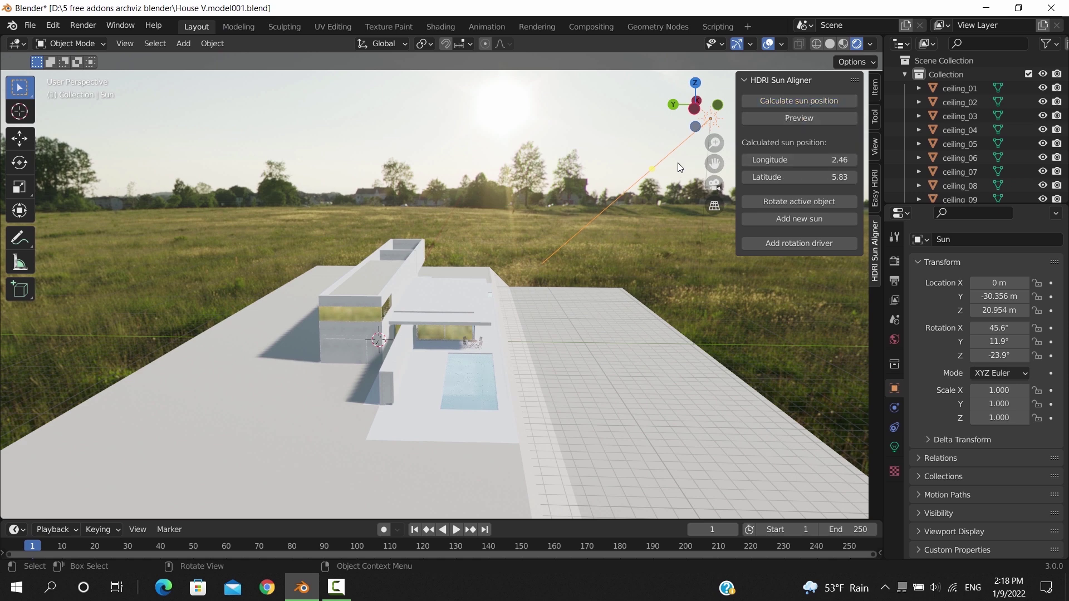
click(788, 202)
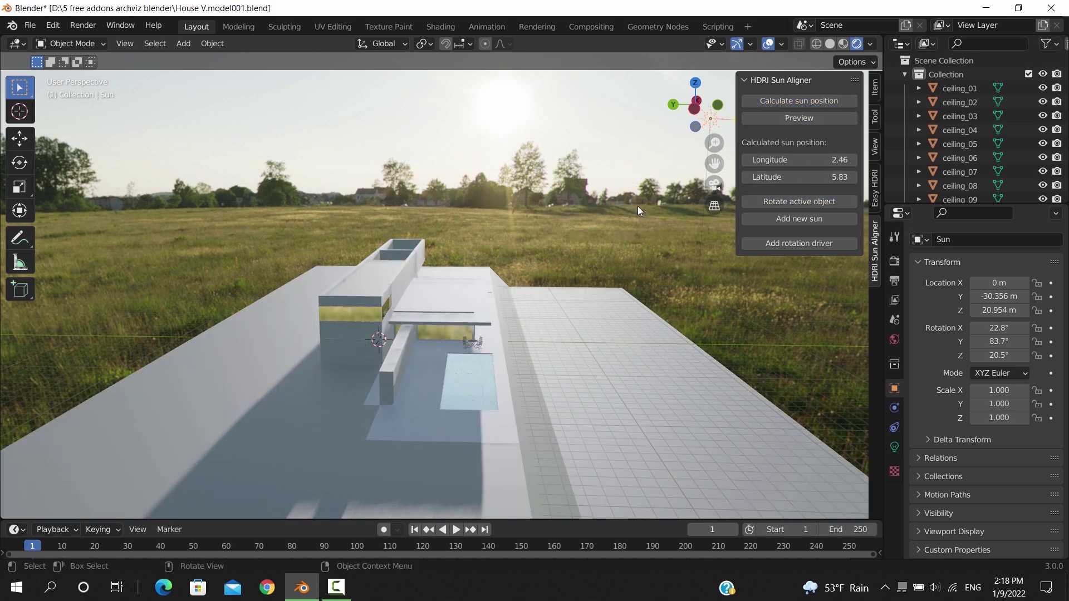
Step: Try rotating the environment about Z in the Easy HDRI controls
middle_drag(587, 217, 615, 261)
scroll(562, 224, down, 4)
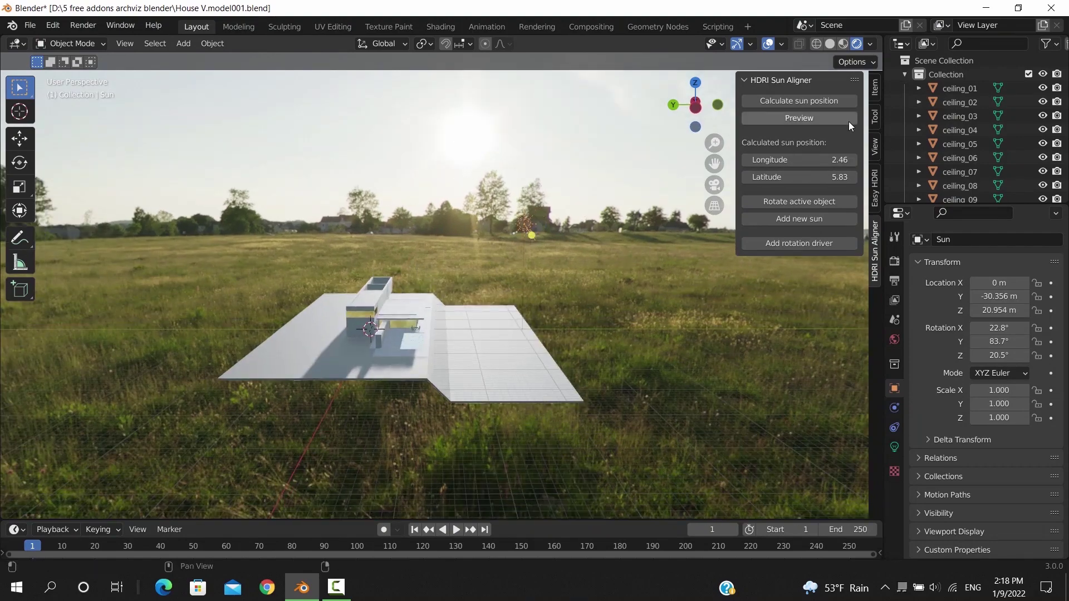
click(876, 187)
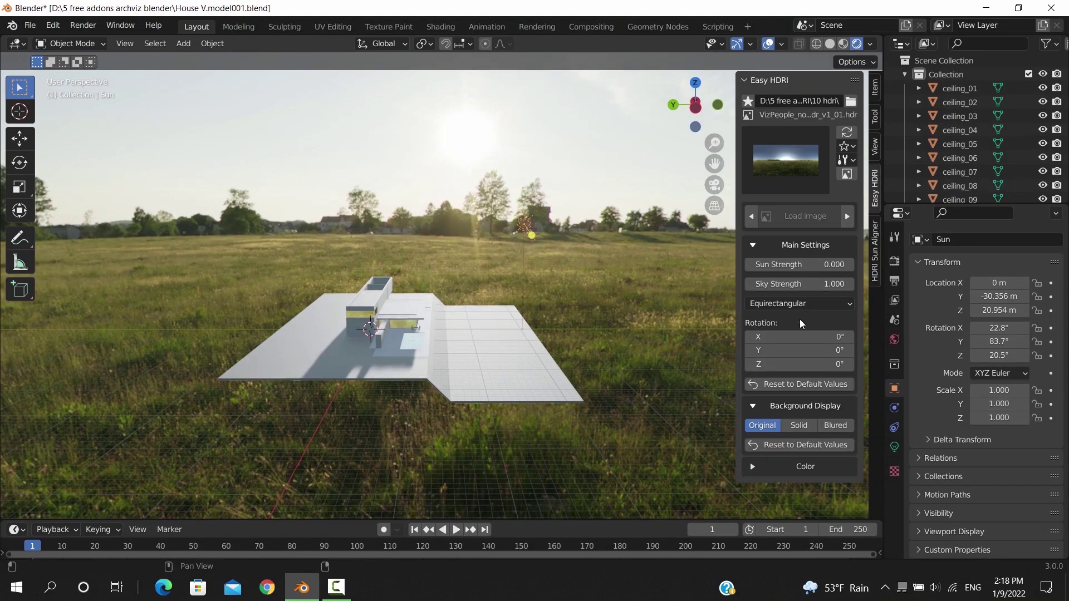
mouse_move(799, 363)
mouse_down()
mouse_move(779, 364)
mouse_move(818, 364)
mouse_up()
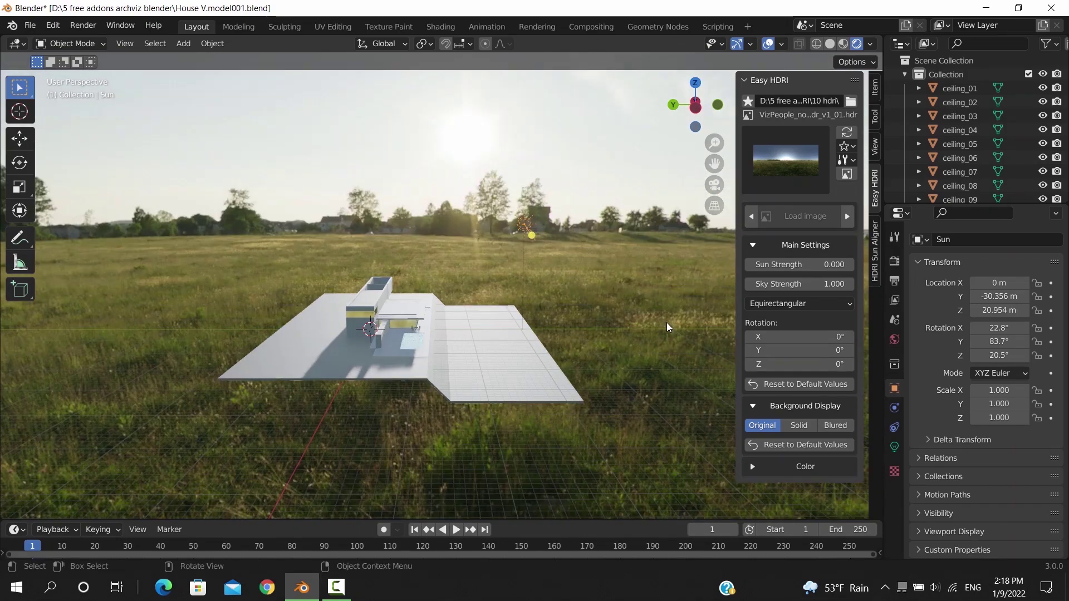
Step: Add a rotation driver to the Sun light, rotate the environment to 58° about Z and show the Sun's item properties
click(876, 251)
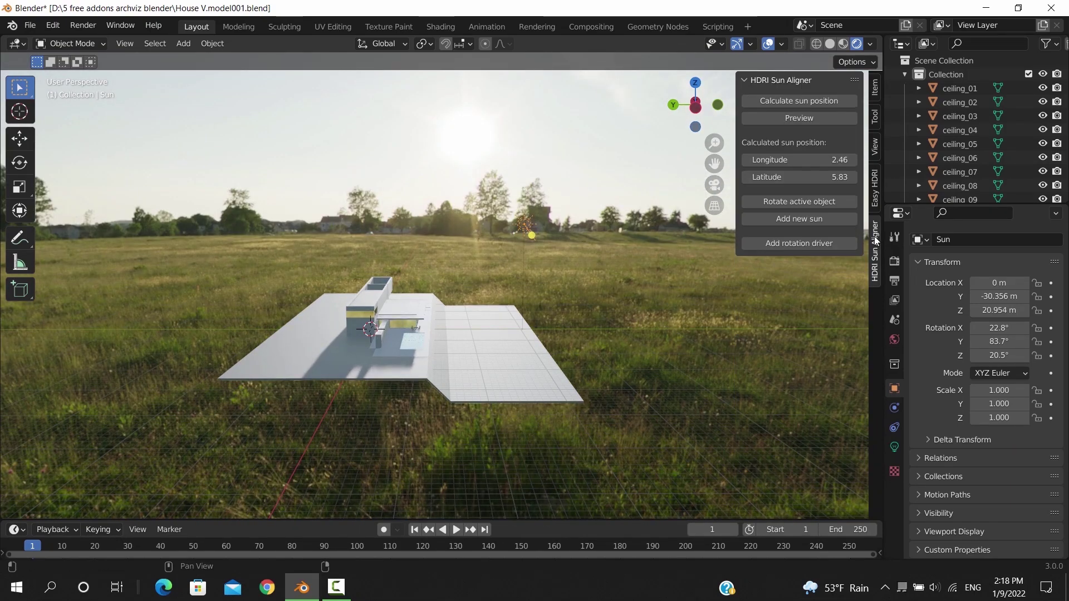
click(811, 246)
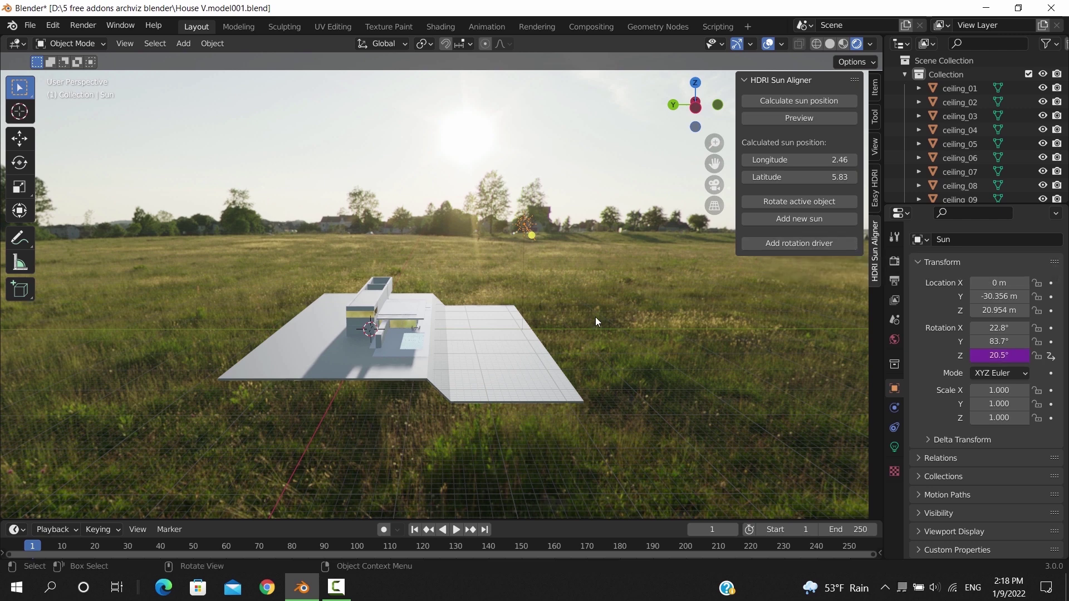
click(875, 203)
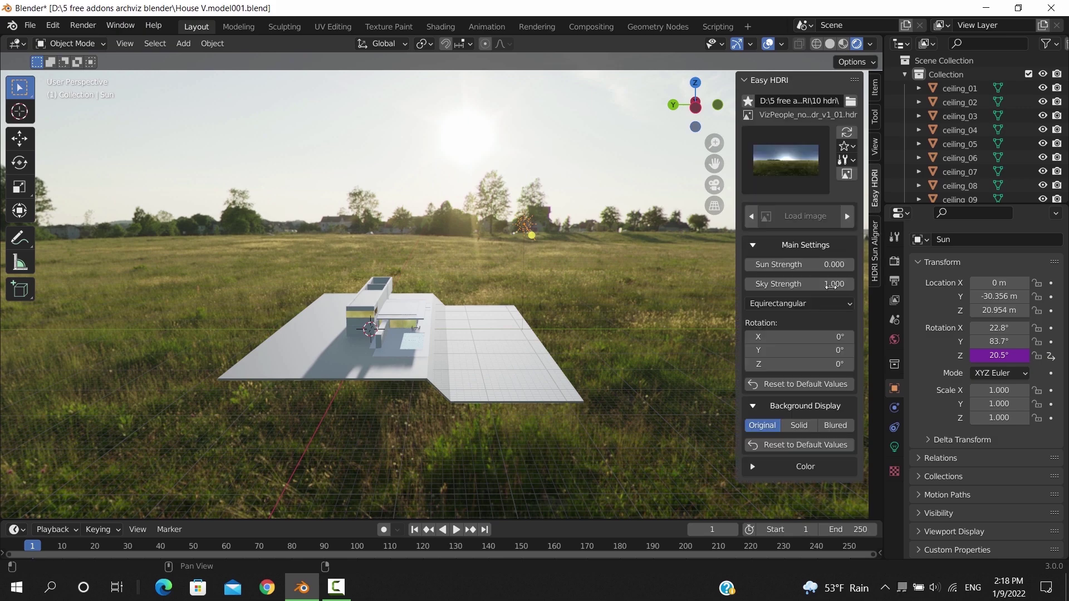
drag(802, 364, 839, 364)
mouse_move(440, 321)
middle_down()
mouse_move(546, 309)
mouse_move(482, 306)
mouse_move(536, 322)
mouse_move(447, 327)
middle_up()
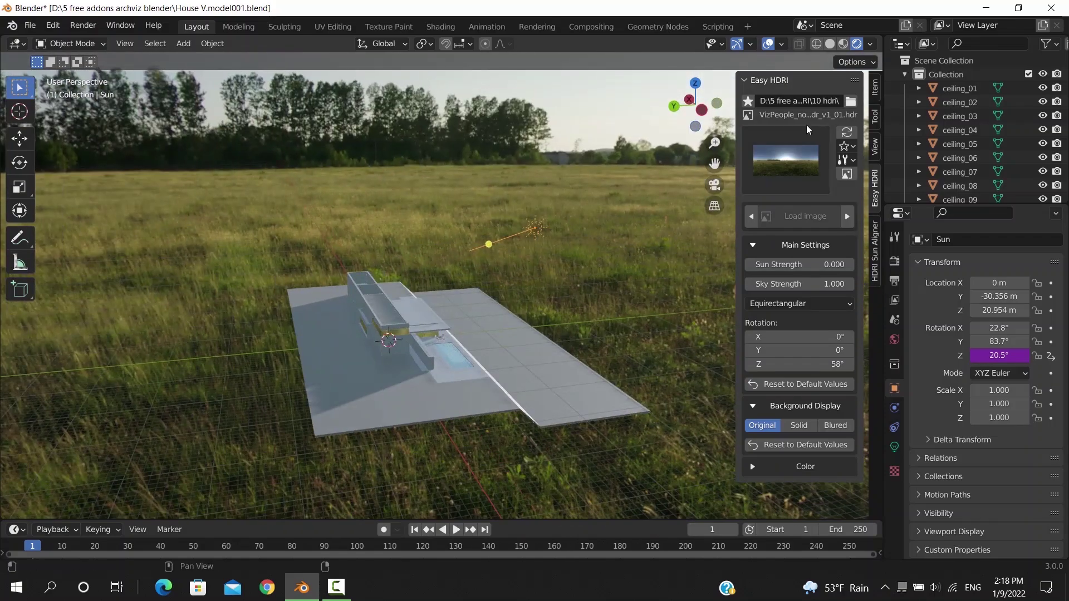
click(876, 89)
middle_drag(642, 290, 464, 302)
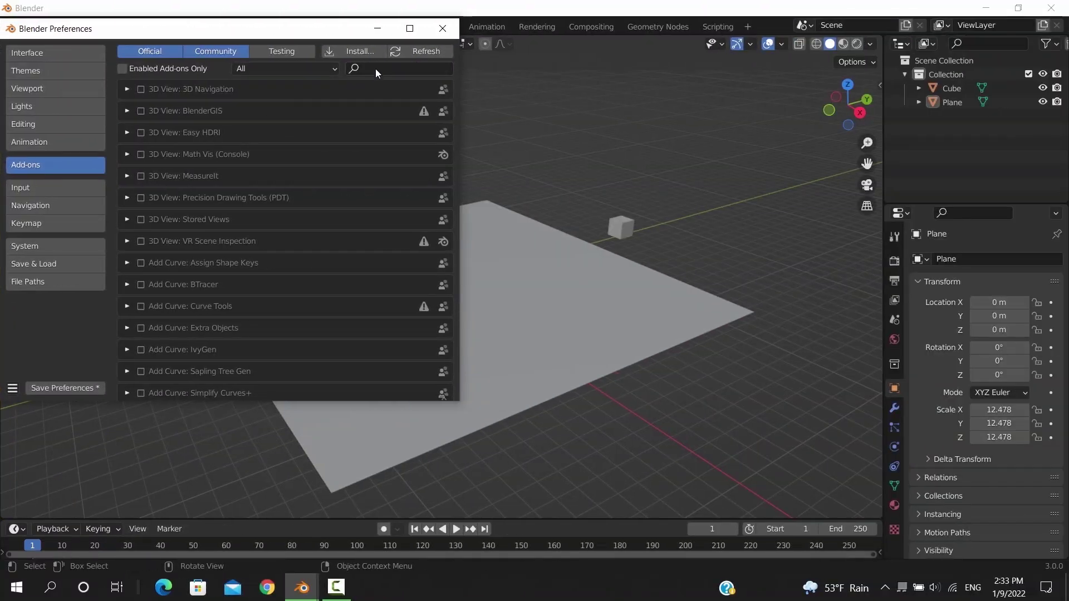
Step: Search the add-ons for "scatter", check that Object: Scatter Objects is enabled and close the preferences
click(388, 68)
text(sca)
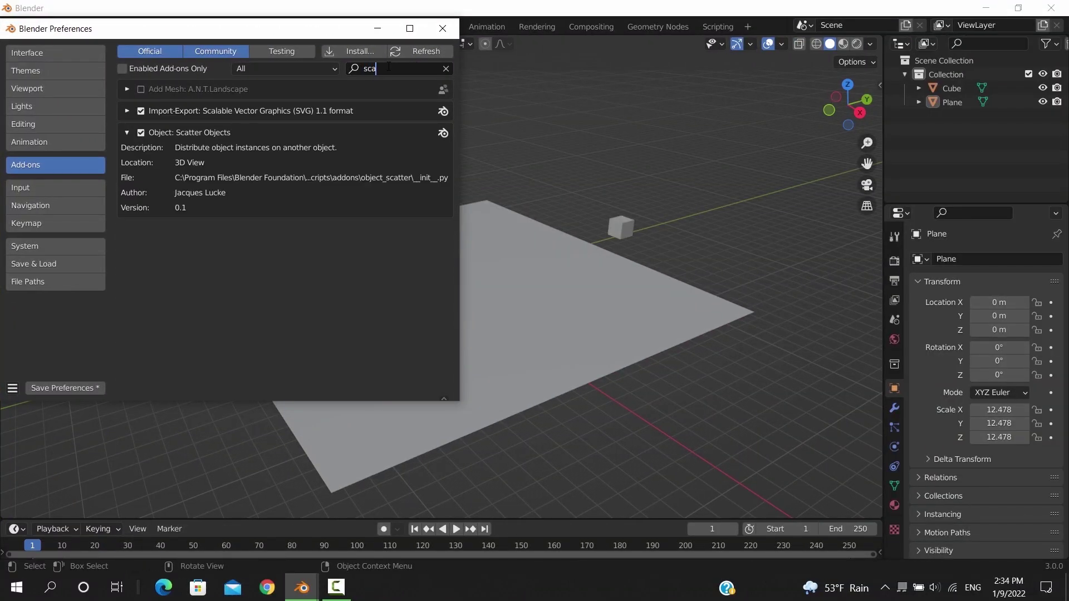
text(tter)
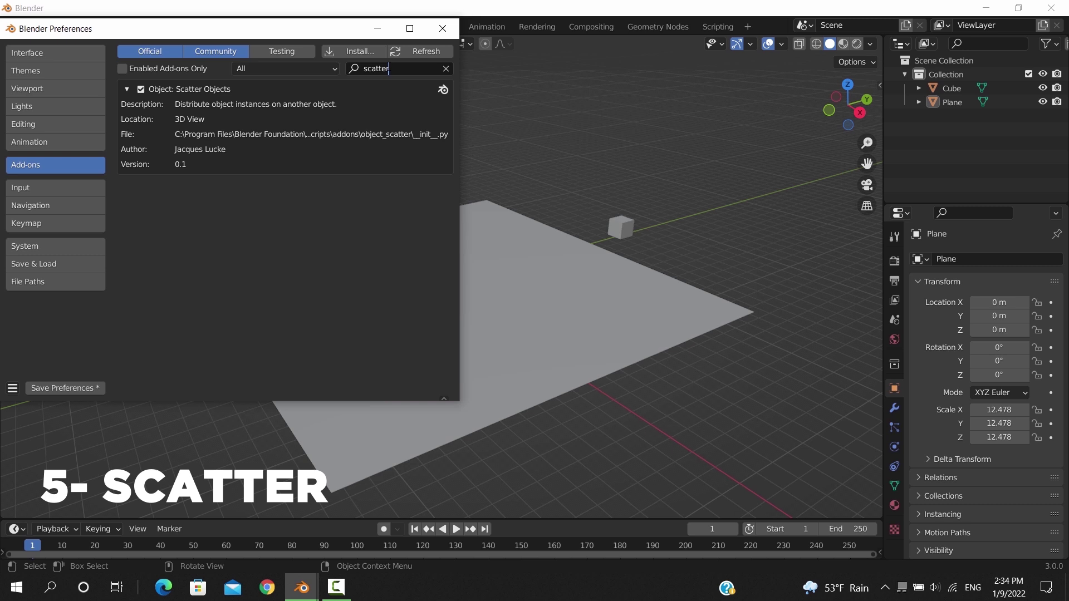
key(Return)
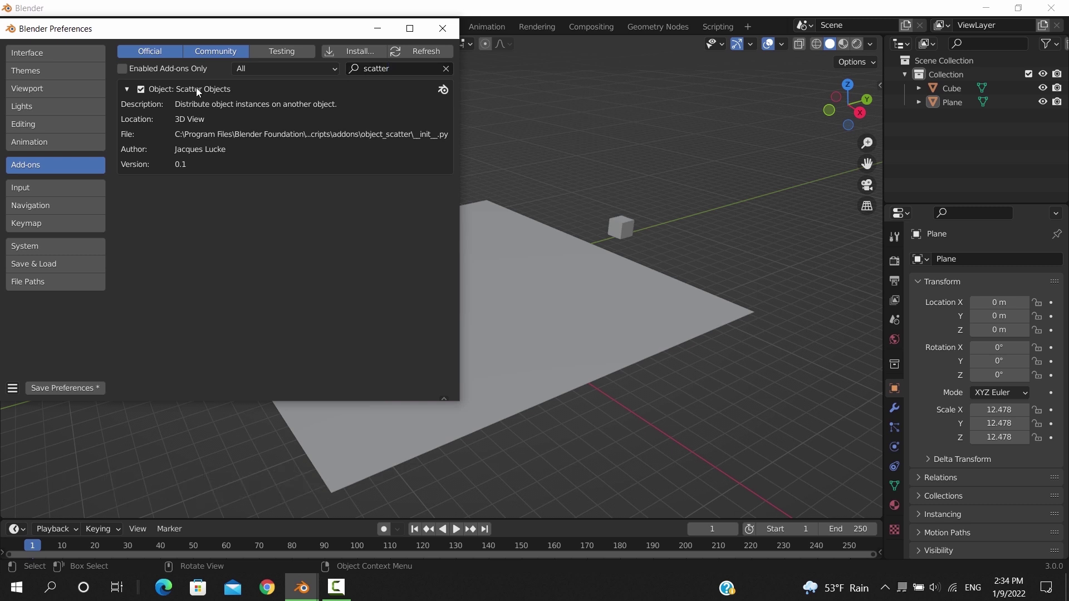
click(442, 29)
Step: With the small cube and then the plane selected, run Scatter Objects and draw a winding scatter path across the plane
click(623, 230)
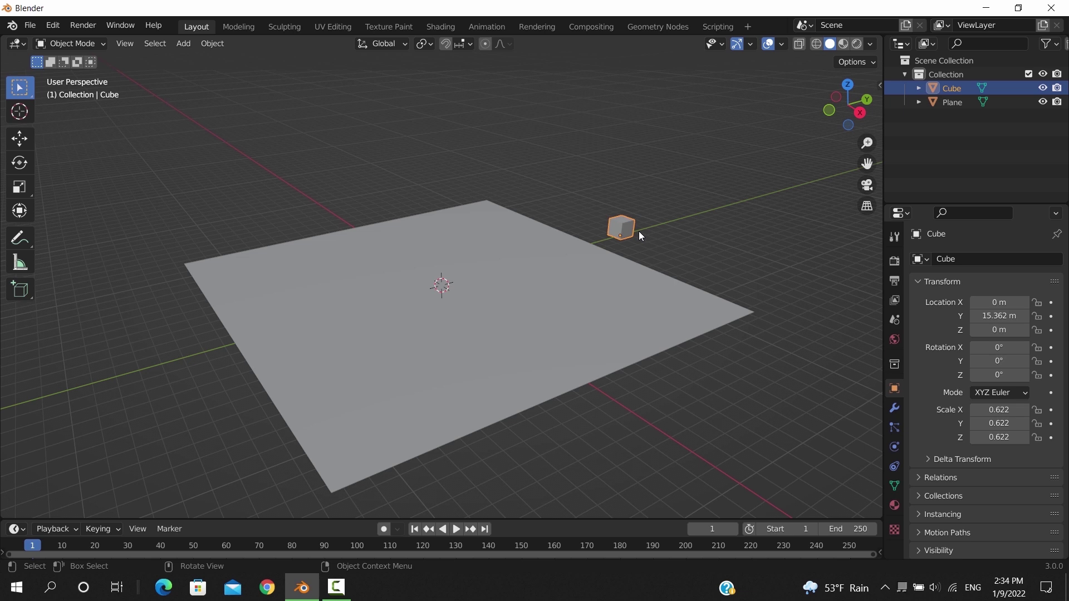
shift+click(555, 275)
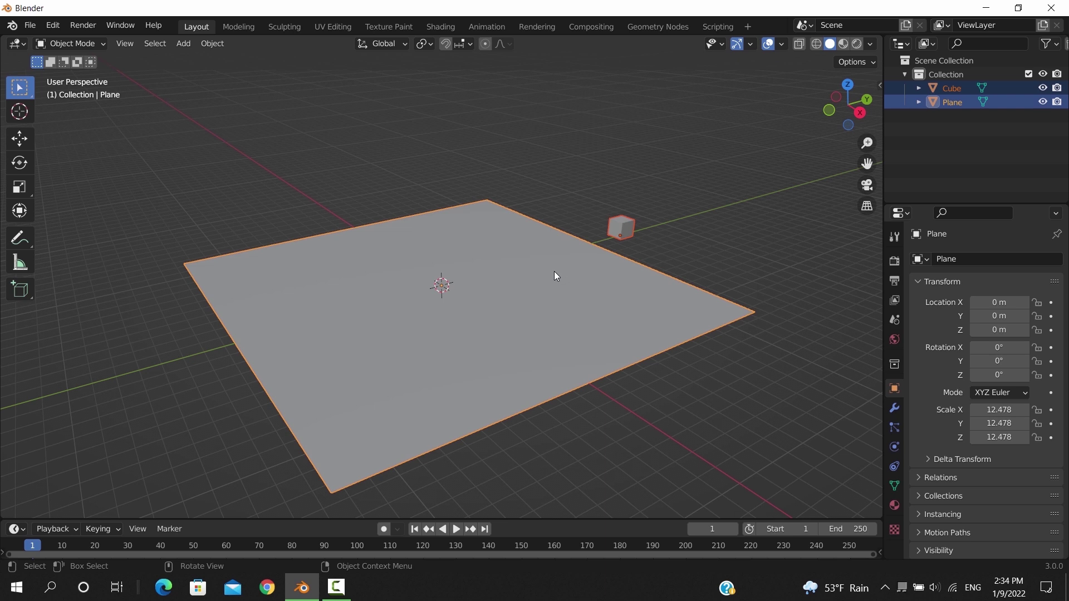
key(F3)
drag(650, 277, 582, 277)
key(BackSpace)
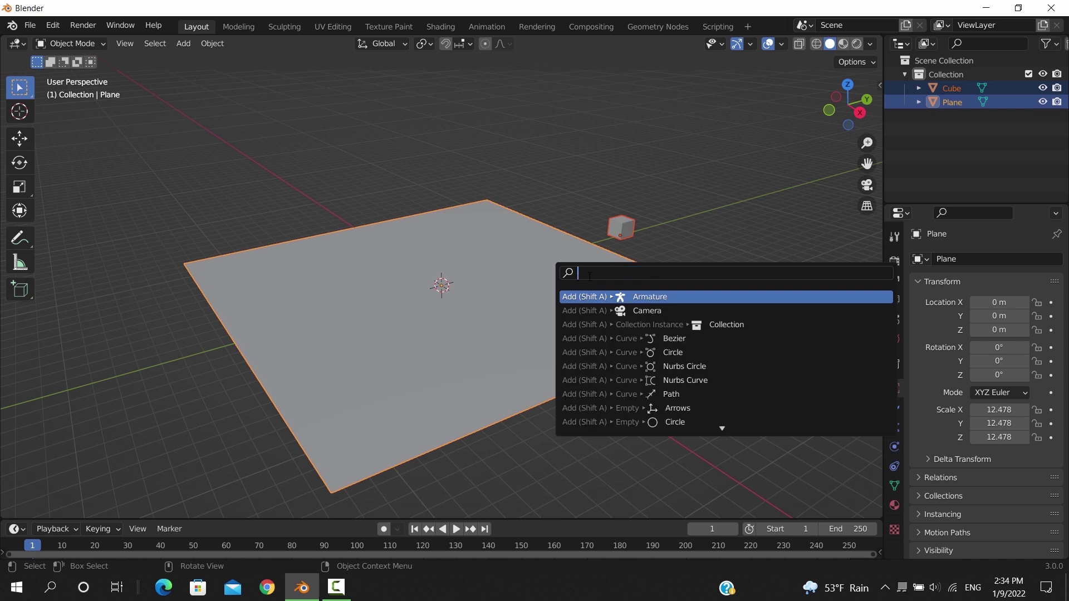
text(scatter)
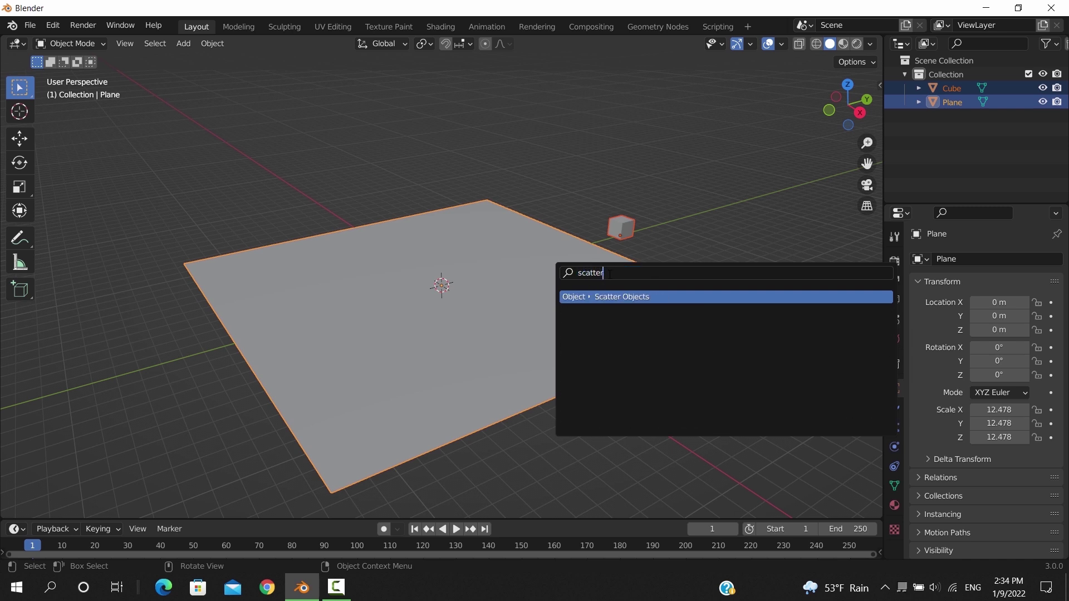
click(625, 297)
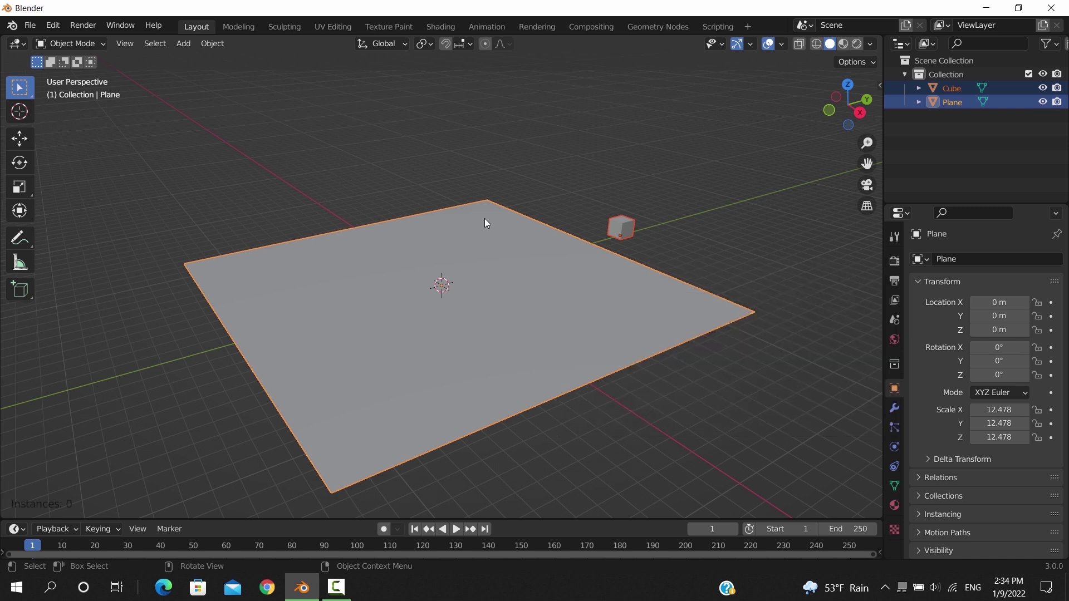
mouse_move(376, 245)
mouse_down()
mouse_move(265, 269)
mouse_move(256, 301)
mouse_up()
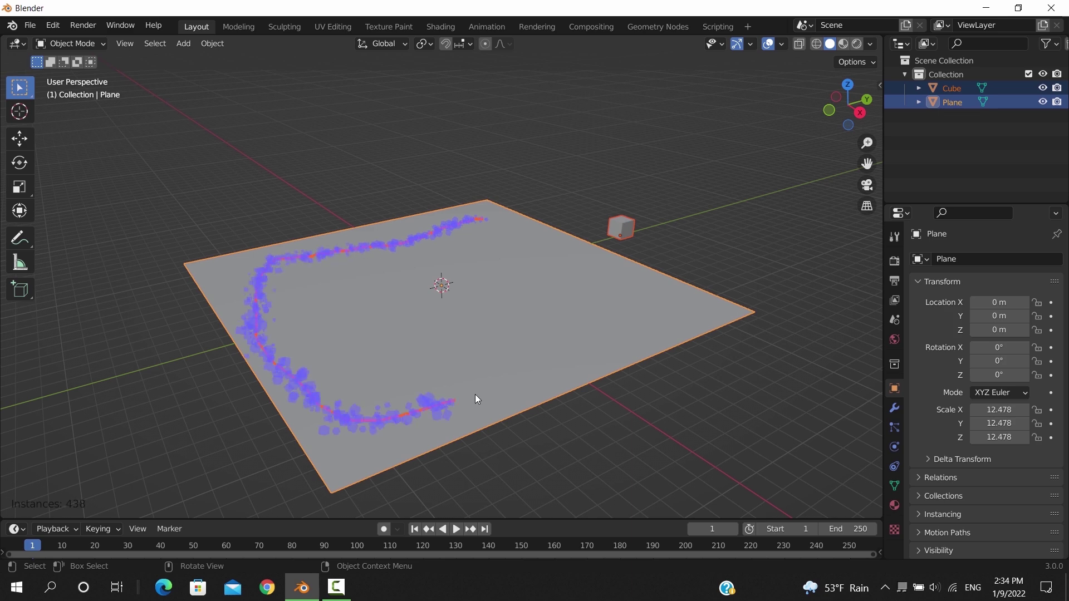
mouse_move(577, 266)
mouse_down()
mouse_move(499, 282)
mouse_move(433, 325)
mouse_move(328, 318)
mouse_move(344, 293)
mouse_move(466, 249)
mouse_up()
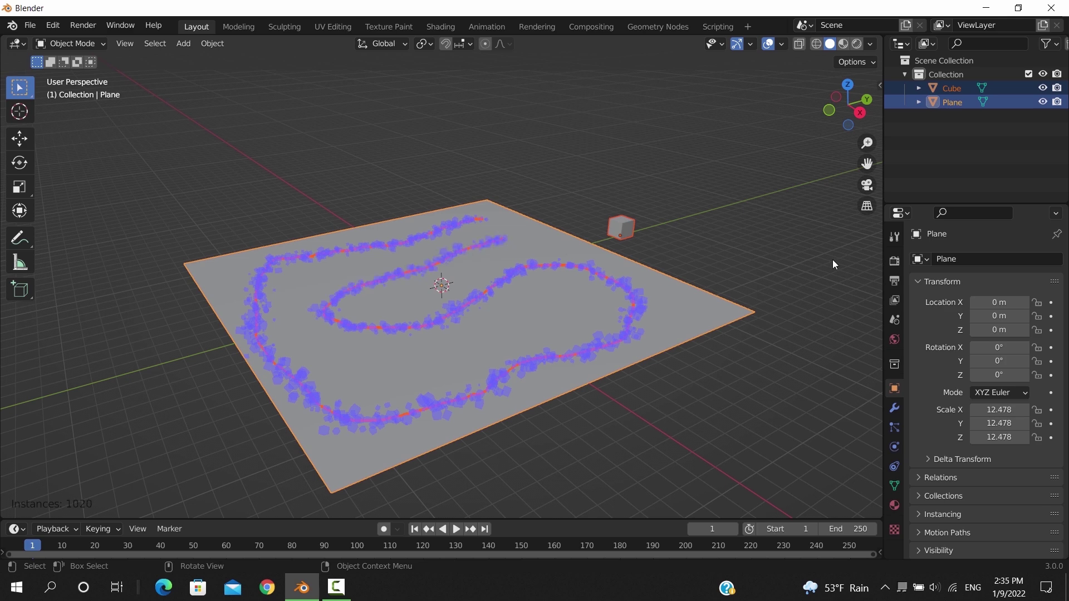
Step: Set the object scatter density to 18.96, radius to 2.9 m, scale to 0.35 and randomness to 23%, and finish the scatter
click(894, 240)
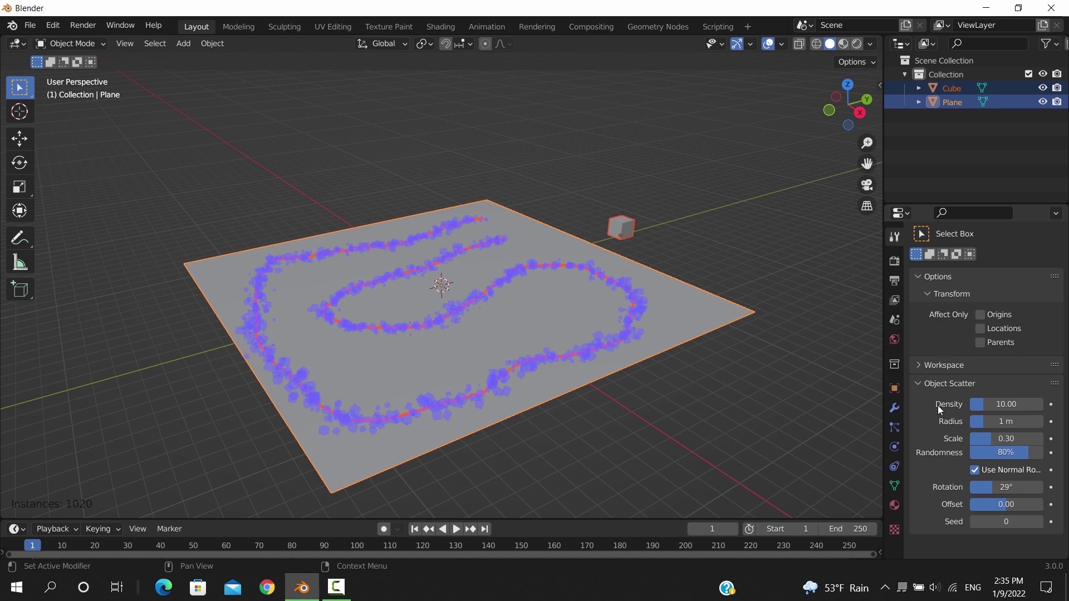
drag(995, 407, 987, 452)
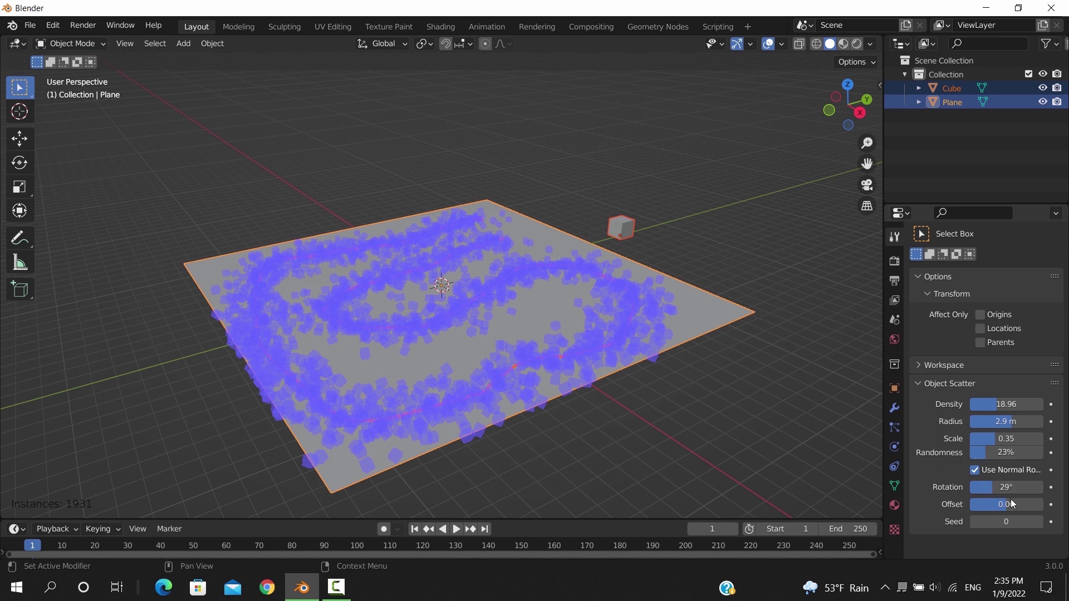
click(713, 392)
Step: Hide the oversized cube copy at the plane's centre and inspect the scattered cubes up close
click(437, 276)
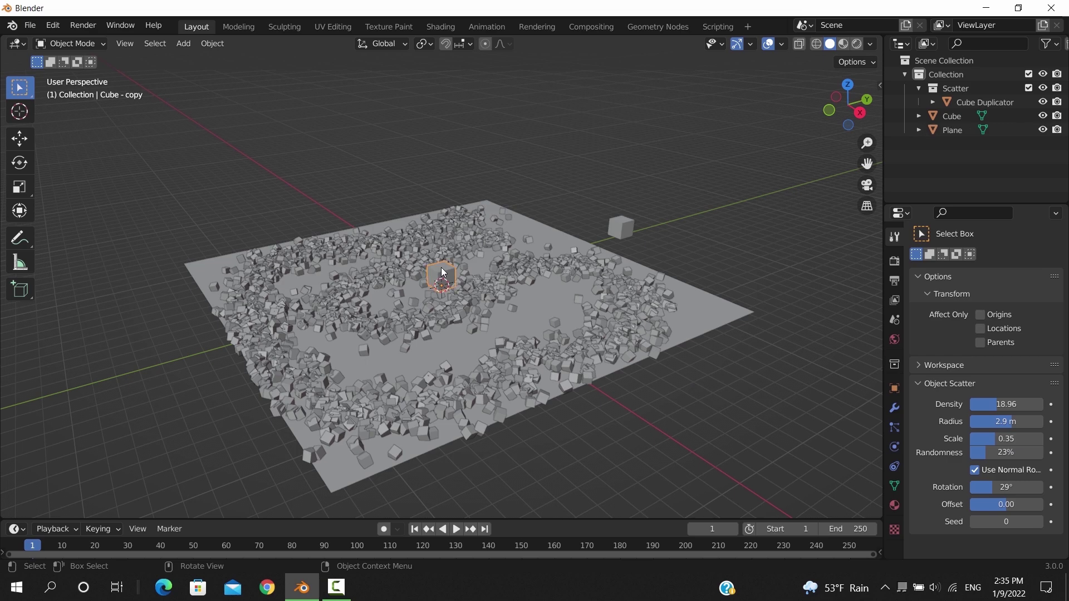
click(933, 101)
key(h)
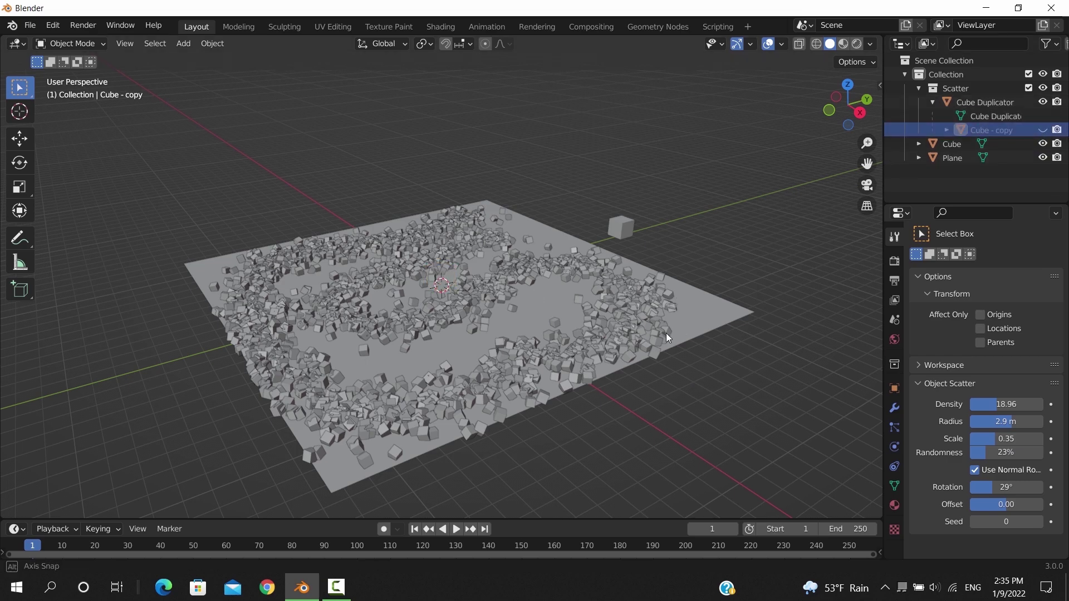
middle_drag(666, 333, 684, 333)
scroll(632, 369, up, 5)
middle_drag(653, 369, 566, 369)
middle_drag(638, 372, 554, 366)
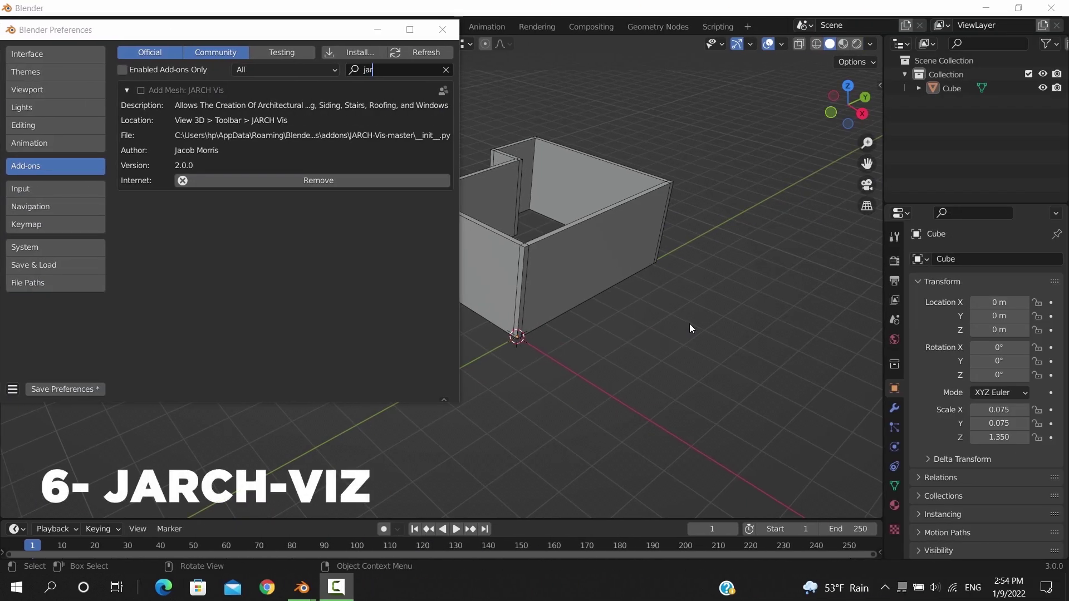
Step: Enable the Add Mesh: JARCH Vis add-on, close the preferences and widen the tool area to show its labels
click(142, 91)
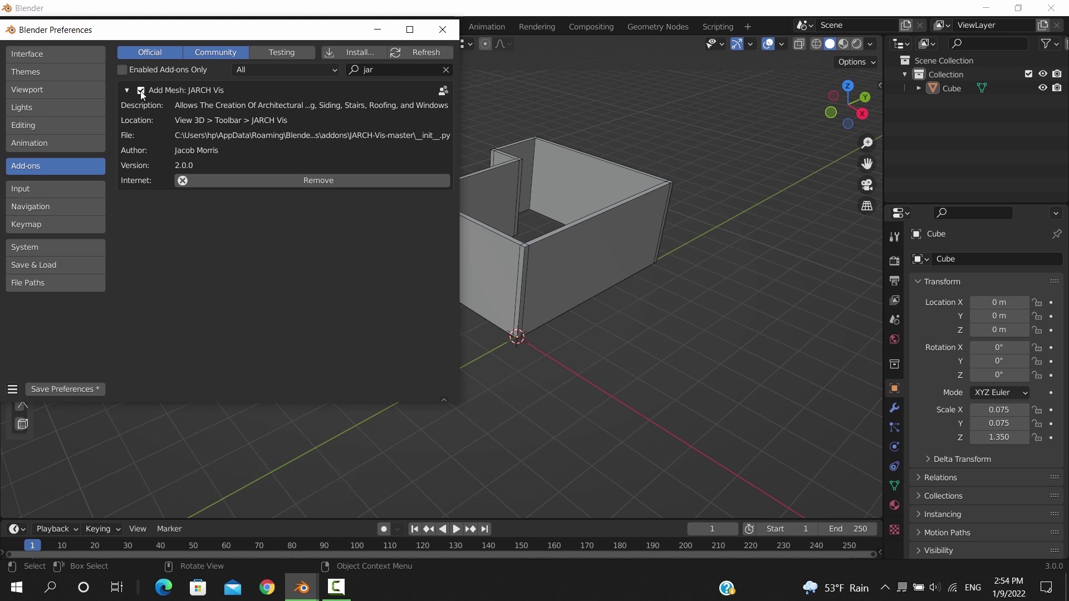
drag(125, 31, 199, 88)
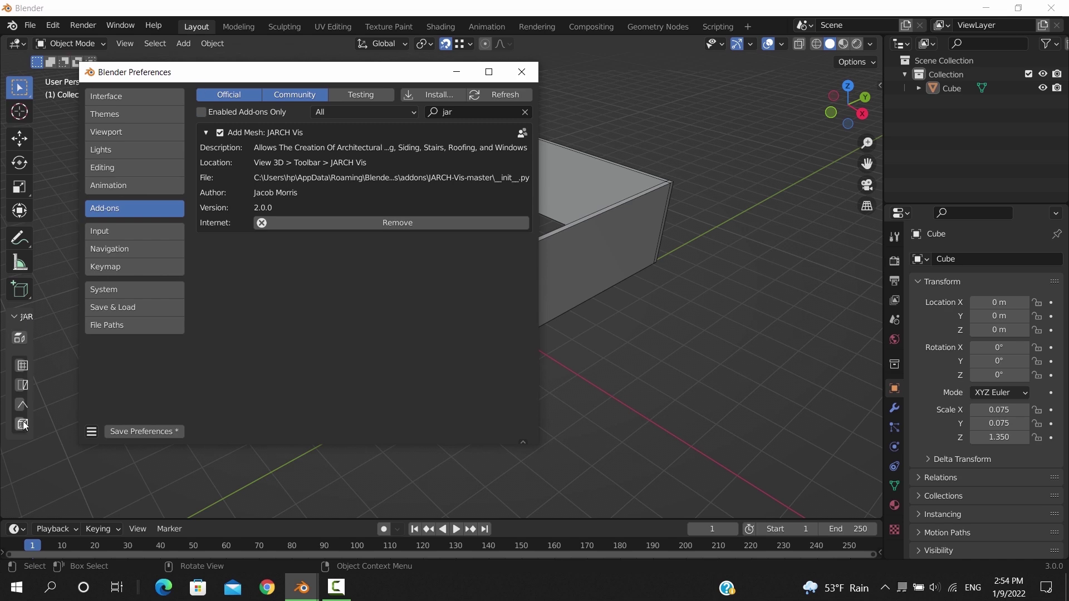
click(512, 81)
drag(31, 240, 212, 239)
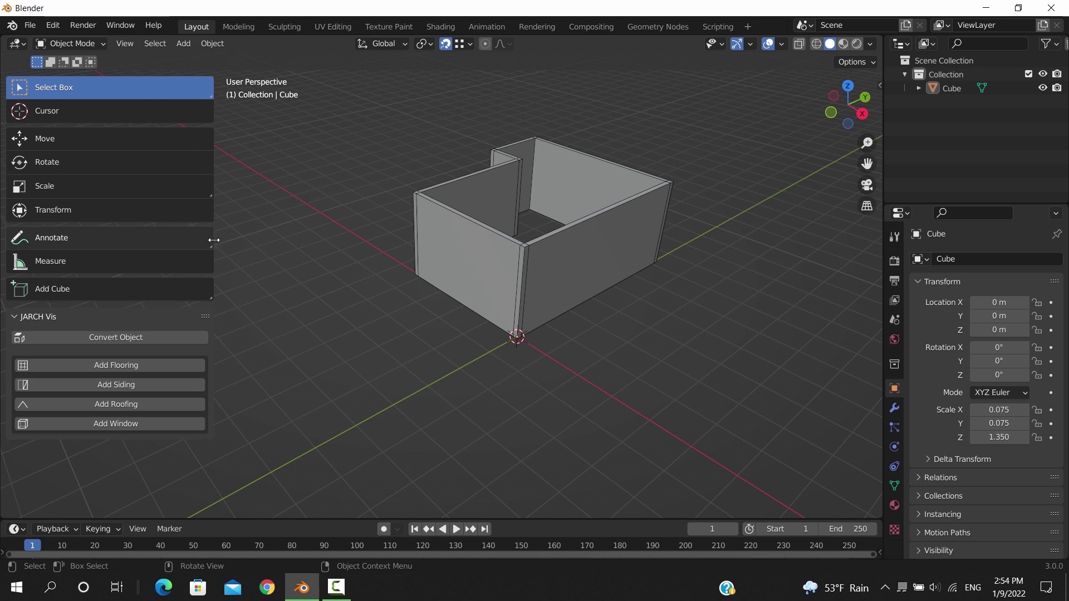
Step: Add a JARCH Vis flooring object and adjust its total width to about 4.053 m and total length to about 6.078 m
shift+middle_drag(406, 329, 540, 409)
scroll(546, 409, up, 1)
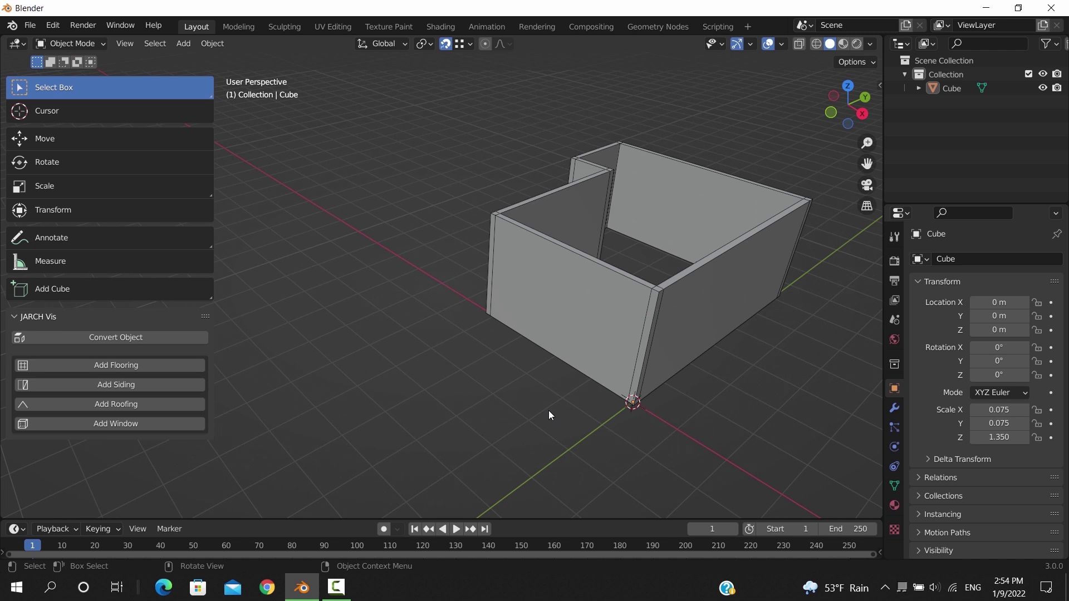
shift+middle_drag(549, 410, 483, 402)
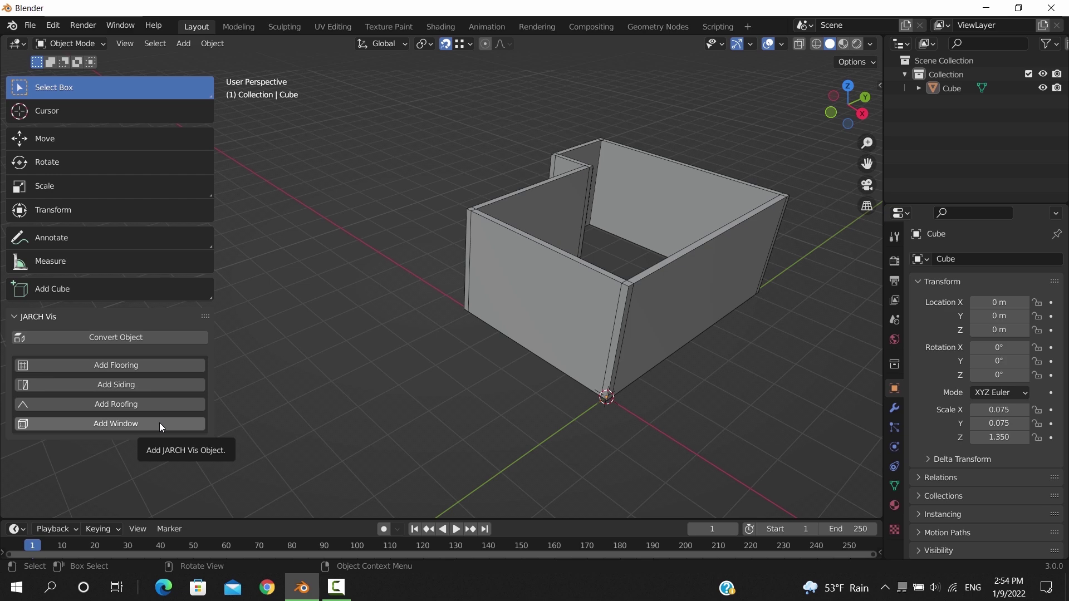
click(141, 367)
scroll(409, 372, down, 1)
ctrl+scroll(408, 372, down, 2)
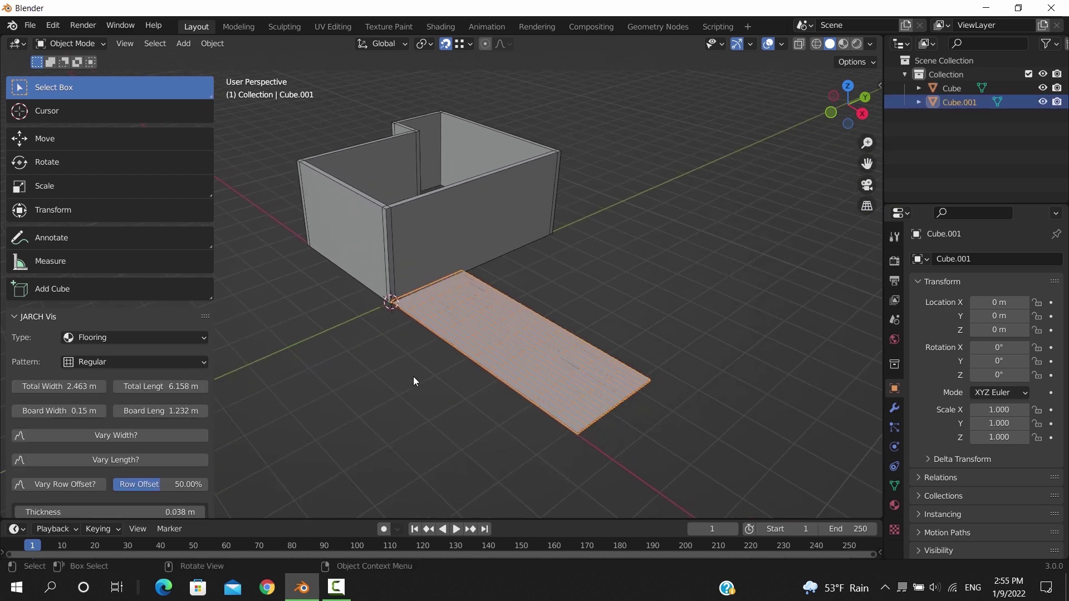
mouse_move(128, 389)
mouse_down()
mouse_move(156, 388)
mouse_move(98, 386)
mouse_move(147, 386)
mouse_up()
Step: Move the flooring along X to about -5.225 m, snapping it to the corner of the walls
middle_drag(320, 369, 429, 392)
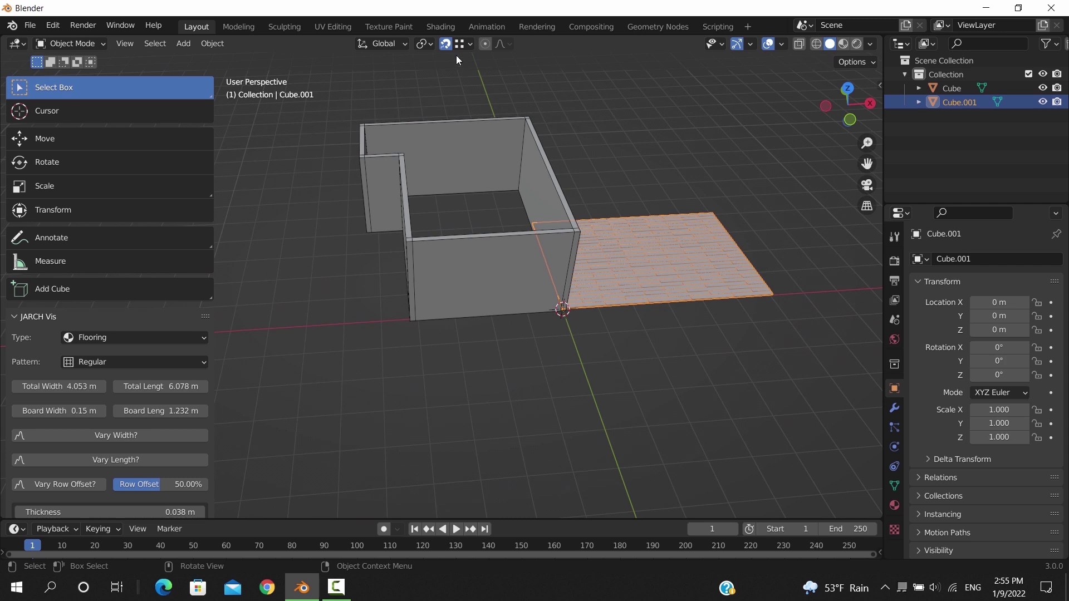
key(g)
key(x)
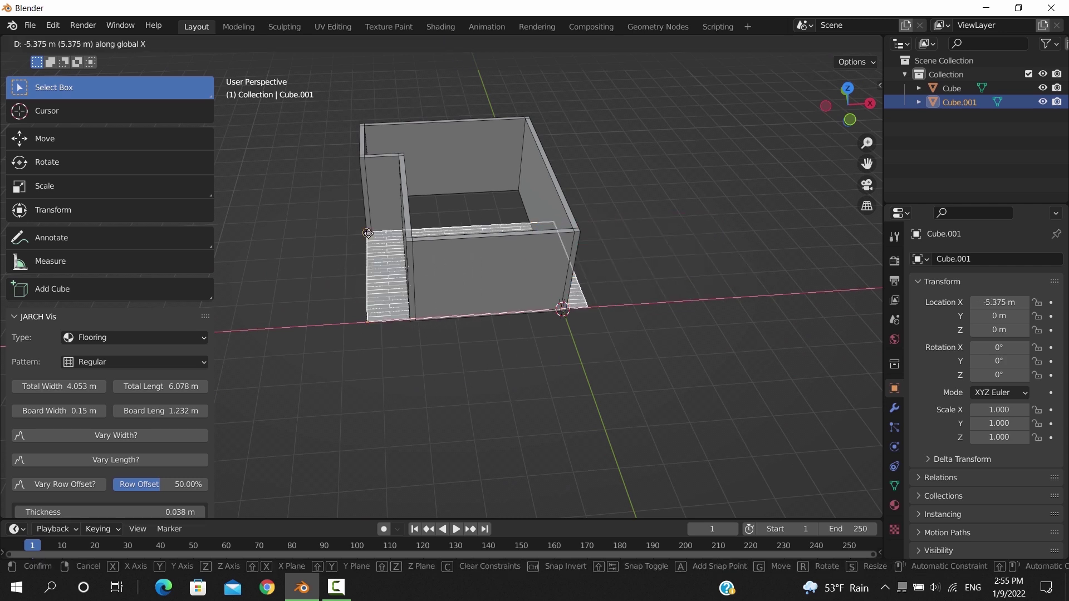
click(373, 233)
Step: Try total lengths of 6 m and 5 m for the flooring
middle_drag(624, 323, 568, 339)
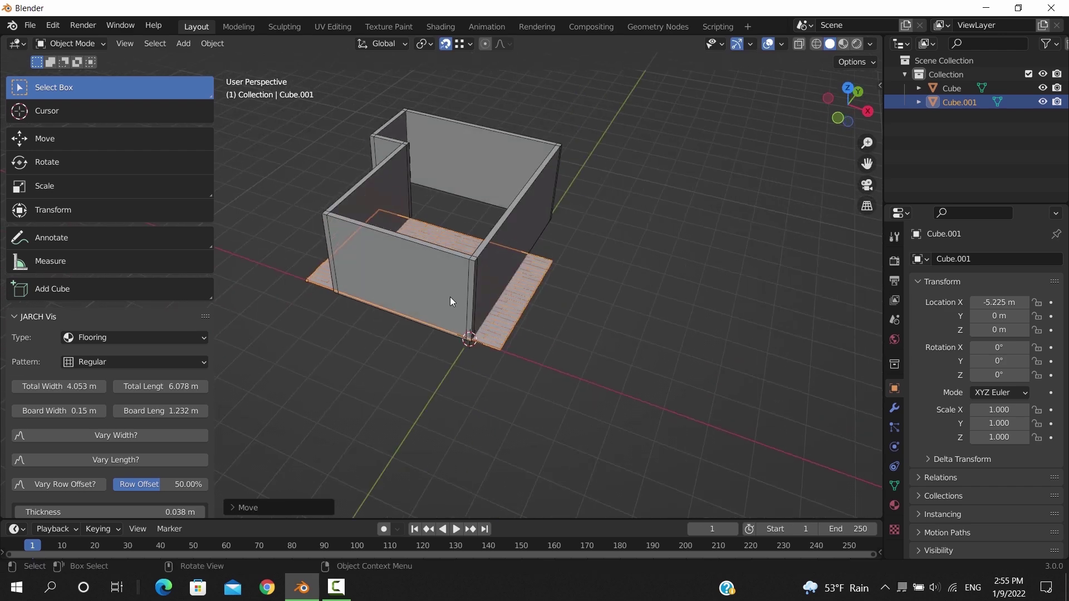
mouse_move(149, 386)
mouse_down()
mouse_move(128, 386)
mouse_move(149, 387)
mouse_up()
click(149, 387)
text(6)
key(Return)
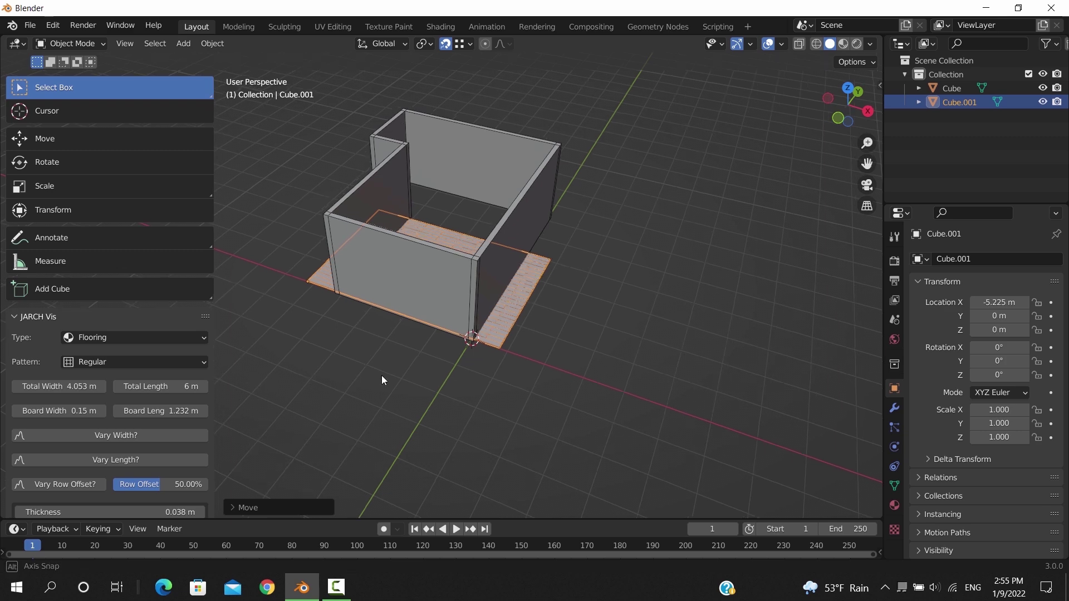
middle_drag(382, 381, 406, 381)
click(149, 387)
text(5)
key(Return)
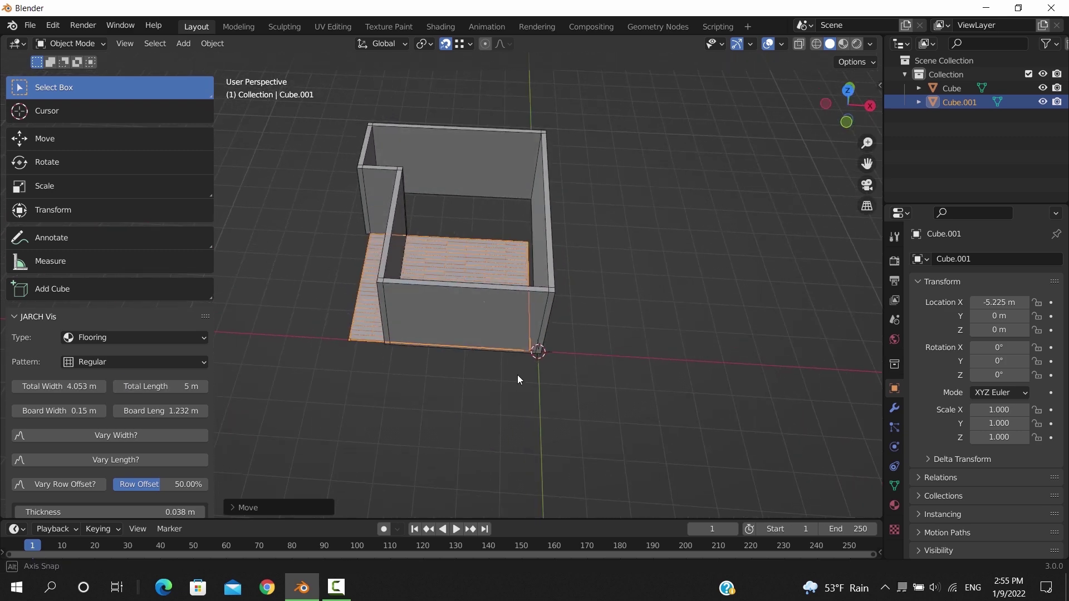
Step: Set the flooring's total length to 5.15 m and its total width to 6.15 m
scroll(517, 380, up, 5)
click(150, 386)
text(5.15)
key(Return)
scroll(389, 295, down, 5)
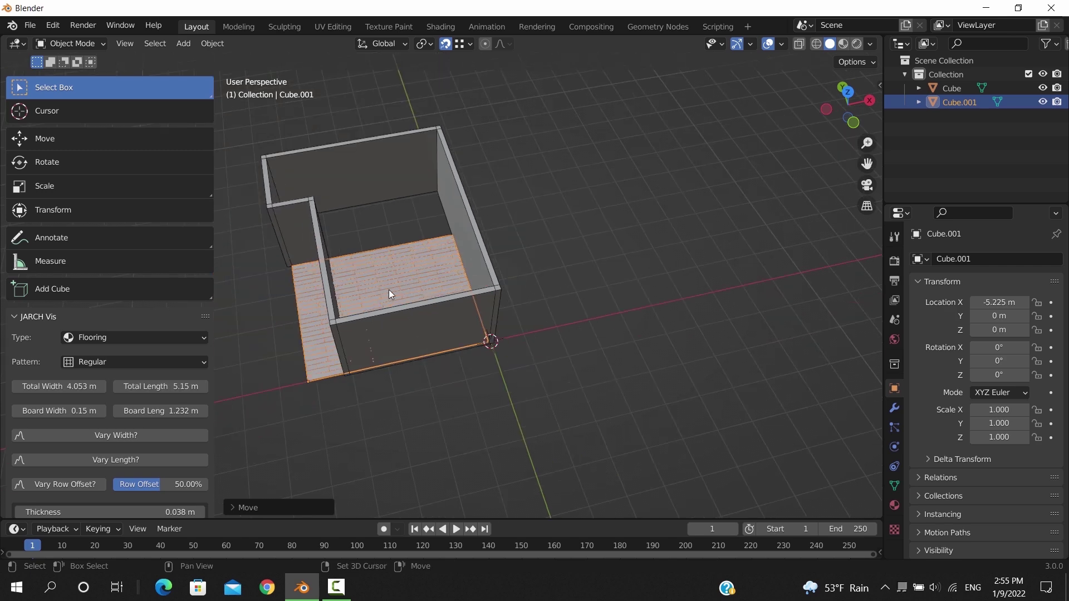
click(59, 387)
text(6)
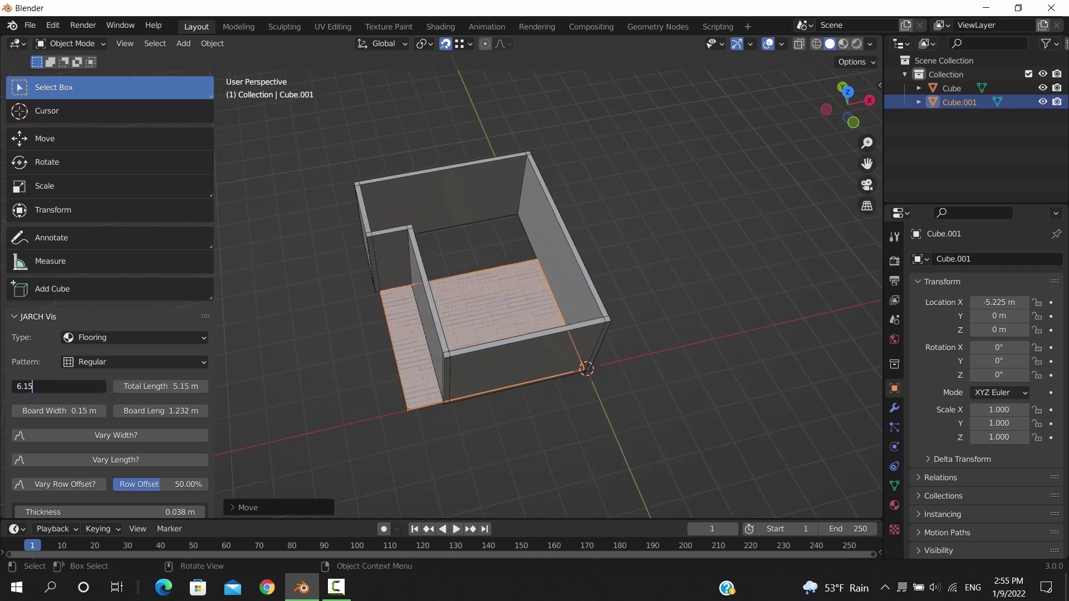
text(.15)
key(Return)
middle_drag(515, 319, 434, 366)
Step: Try the Hexagons and Checkerboard patterns on the flooring and return it to Regular
scroll(204, 366, down, 2)
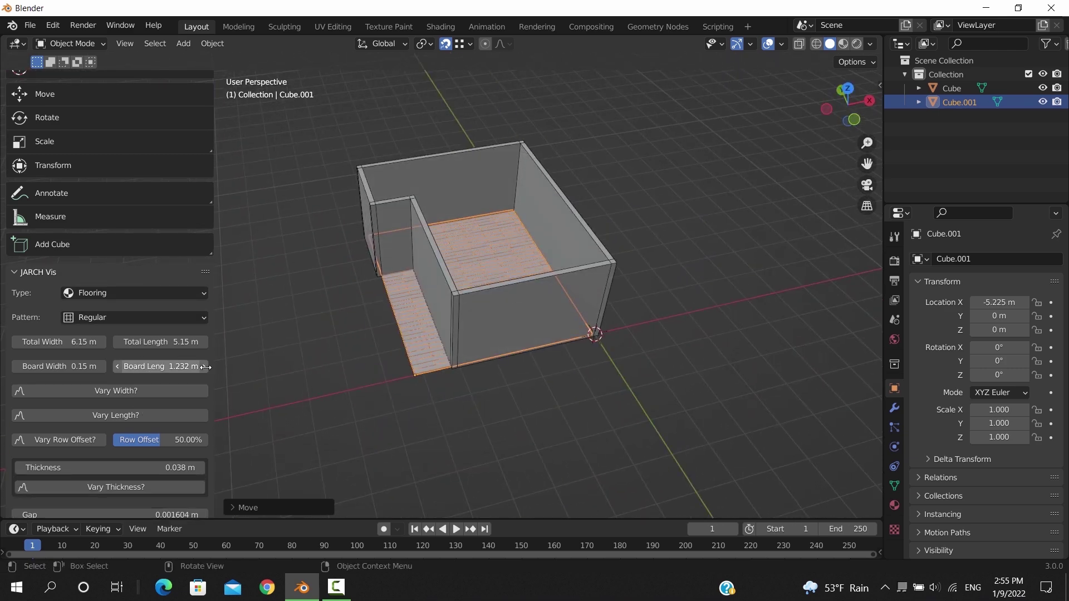
click(161, 319)
click(141, 437)
click(142, 317)
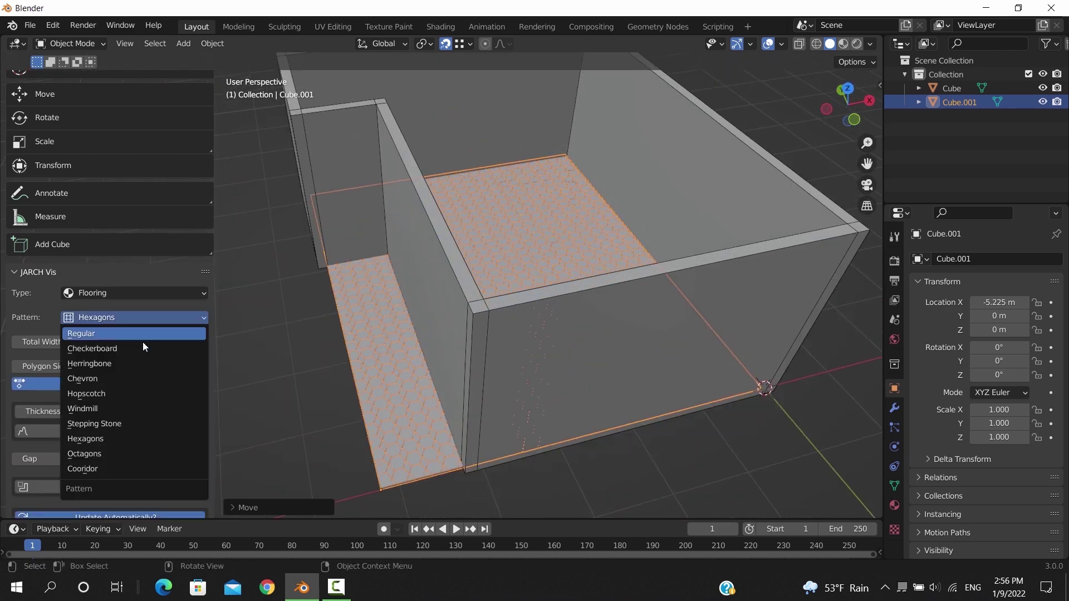
click(143, 346)
click(145, 318)
click(147, 333)
Step: Enable cutouts on the flooring, add a cutout measuring 1 m in X and 4.15 m in Y, and deselect the flooring
scroll(122, 456, down, 4)
click(123, 456)
key(KP_5)
scroll(112, 389, down, 4)
key(KP_7)
double_click(87, 411)
text(1)
key(Return)
double_click(132, 411)
text(4.15)
key(Return)
scroll(374, 353, down, 3)
middle_drag(374, 353, 381, 392)
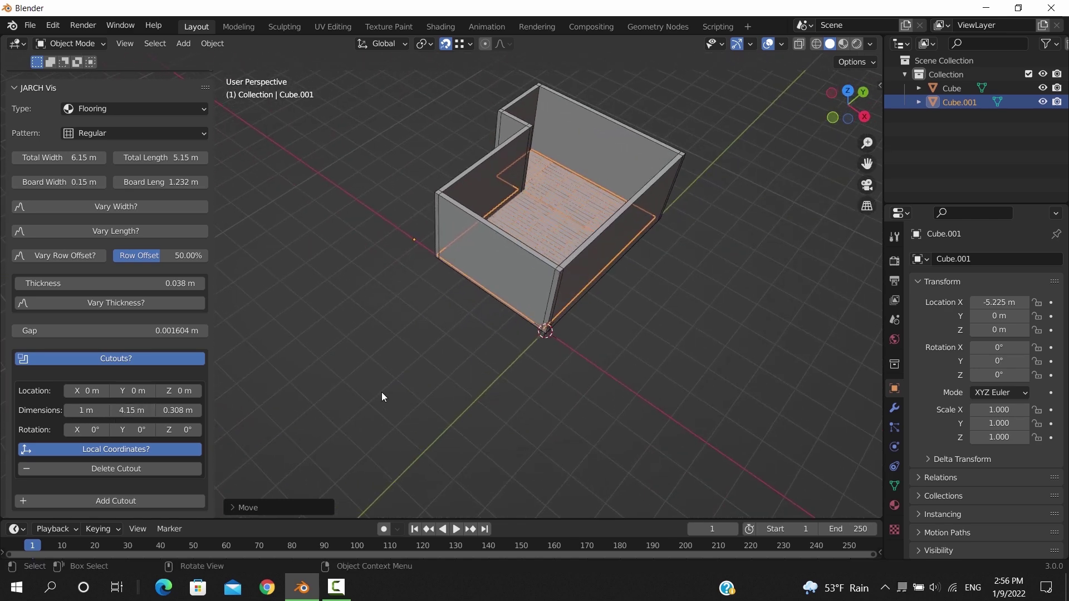
click(375, 388)
Step: Collapse the JARCH Vis controls and start a new General file
click(67, 87)
click(31, 25)
mouse_move(51, 41)
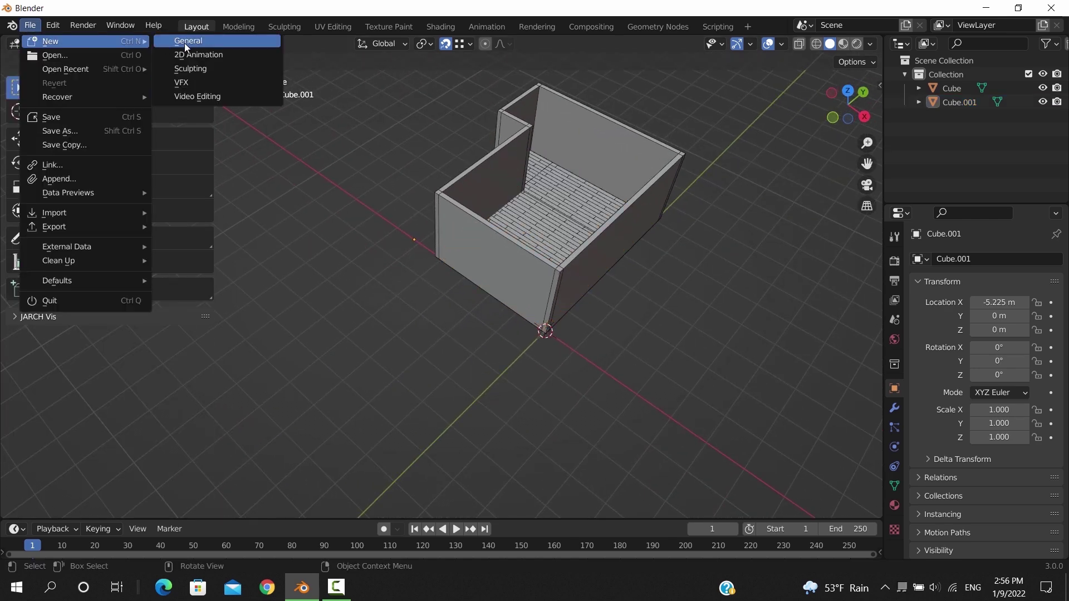
click(166, 44)
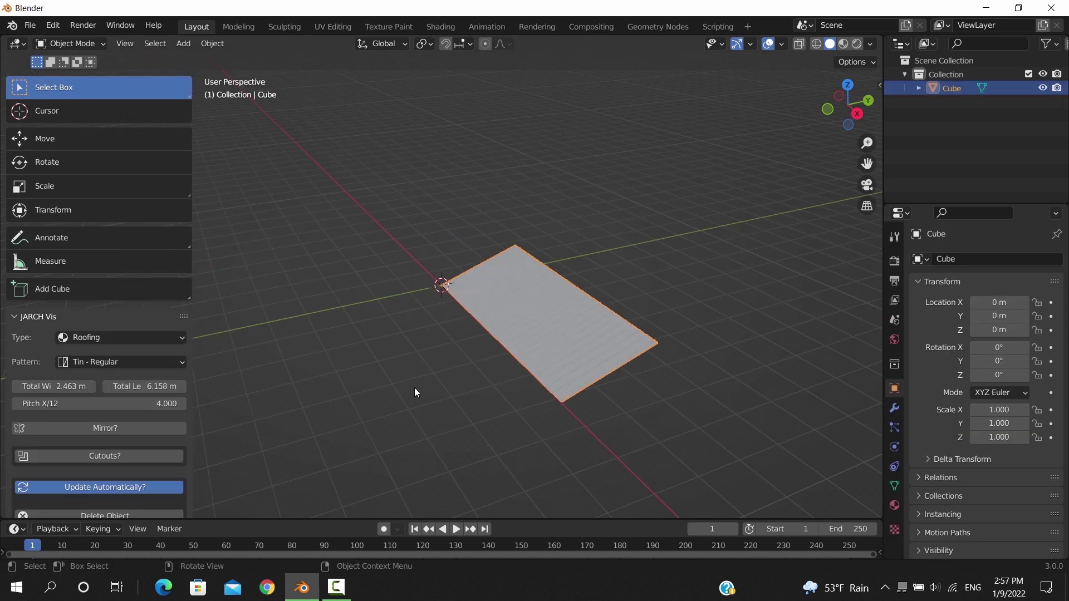
Step: Set the roofing to Tin - Angular, about 2.483 m by 7.028 m, with a pitch of 5.12, and mirror it
middle_drag(414, 387, 473, 412)
click(121, 362)
click(143, 394)
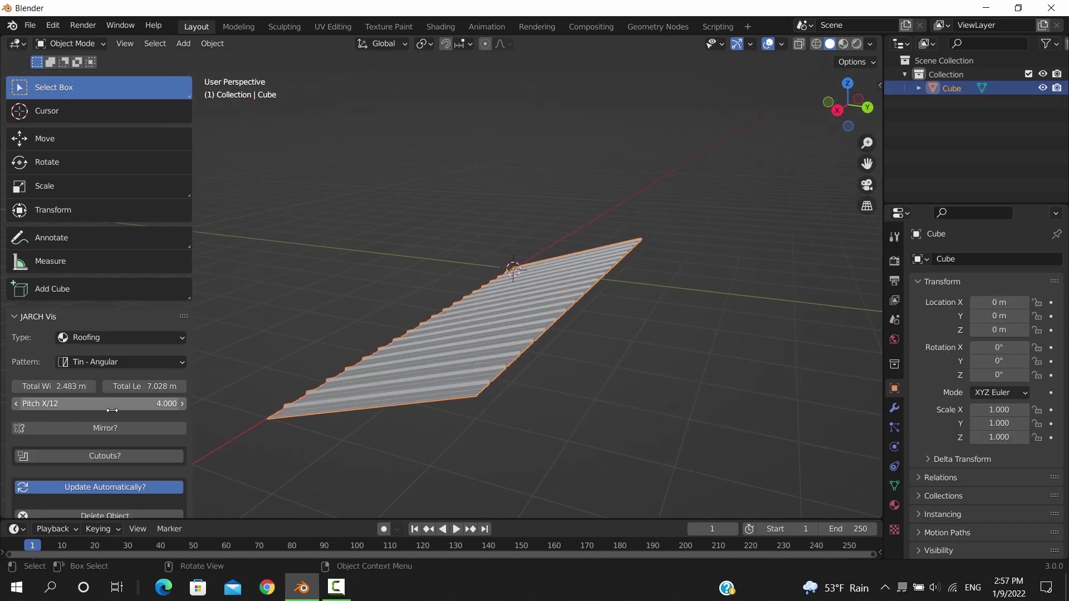
drag(120, 407, 145, 407)
click(105, 427)
middle_drag(440, 385, 390, 384)
scroll(117, 431, down, 4)
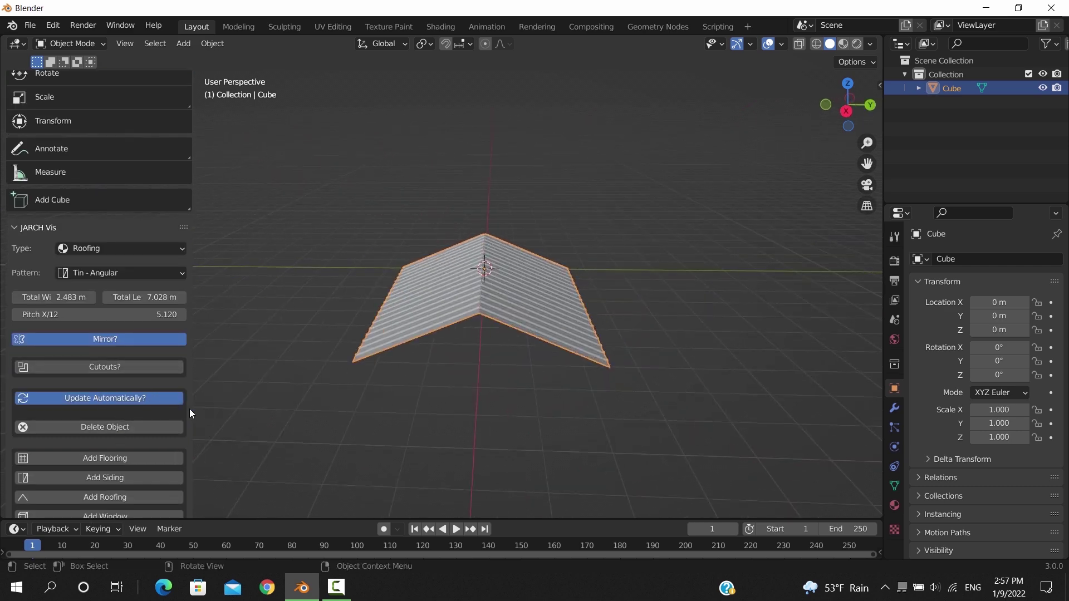
Step: Add a JARCH Vis siding object and move it along Y away from the roof
scroll(189, 413, down, 1)
click(166, 461)
key(g)
key(y)
click(493, 425)
middle_drag(493, 424, 424, 412)
Step: Add a JARCH Vis window and move it along Y to about 5.35 m
scroll(148, 460, down, 5)
click(135, 496)
key(g)
key(y)
middle_drag(501, 401, 534, 378)
click(610, 396)
Step: Try another option for the new window and set its pattern to Bow
click(122, 222)
click(111, 251)
scroll(112, 250, up, 2)
scroll(549, 310, down, 3)
middle_drag(549, 310, 452, 273)
click(122, 265)
click(126, 370)
middle_drag(445, 370, 381, 373)
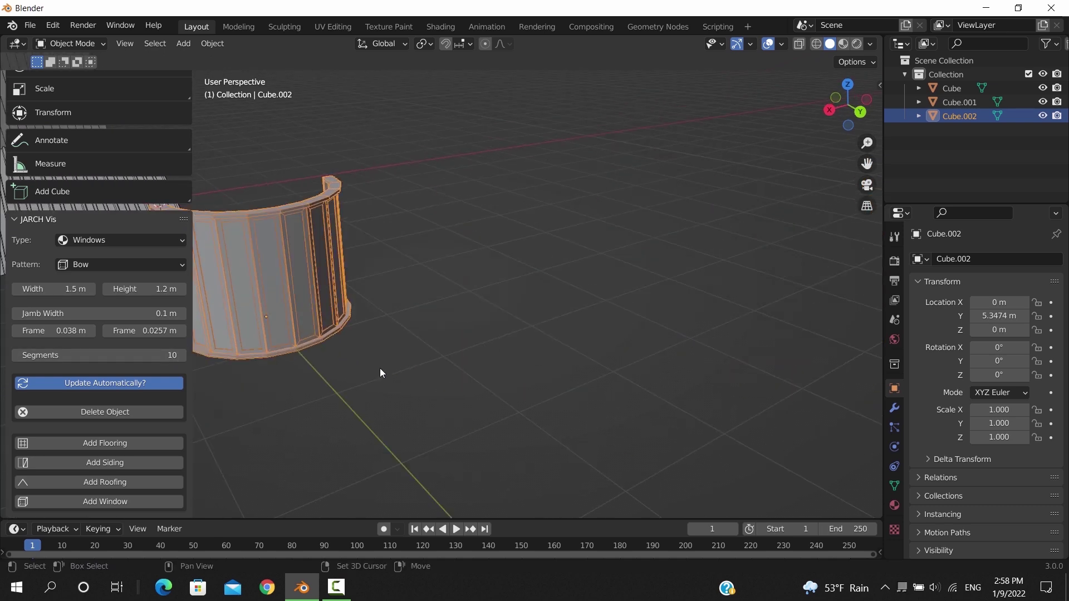
Step: Set the bow window's jamb width to 0.25 m and first frame value to 0.028 m, and increase its height and width
key(KP_Decimal)
mouse_move(61, 313)
mouse_down()
mouse_move(95, 314)
mouse_move(59, 330)
mouse_move(70, 325)
mouse_up()
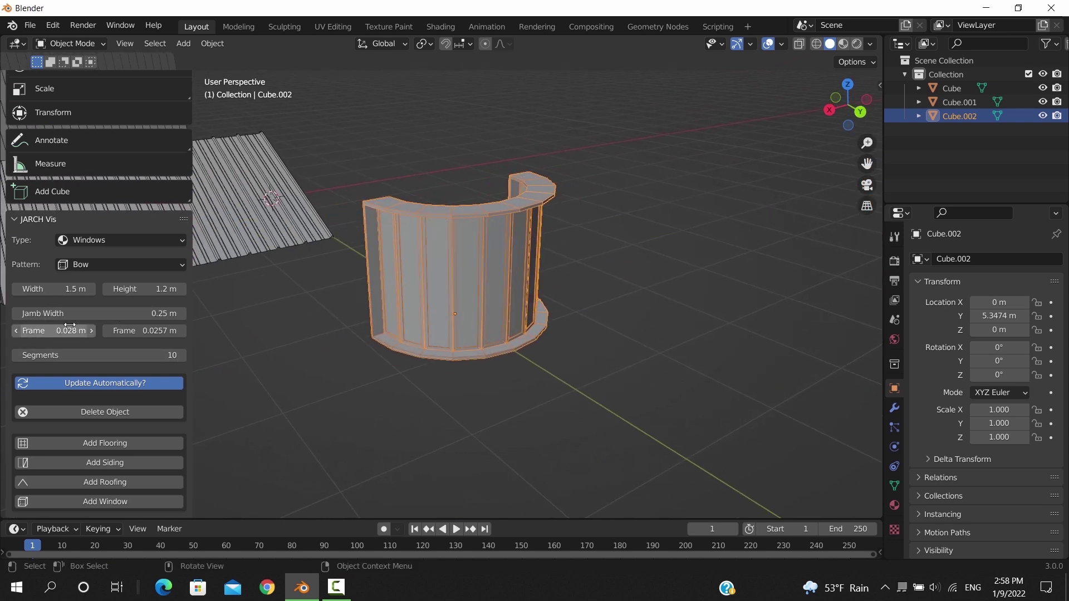
drag(144, 289, 167, 289)
drag(53, 289, 84, 289)
scroll(555, 360, down, 3)
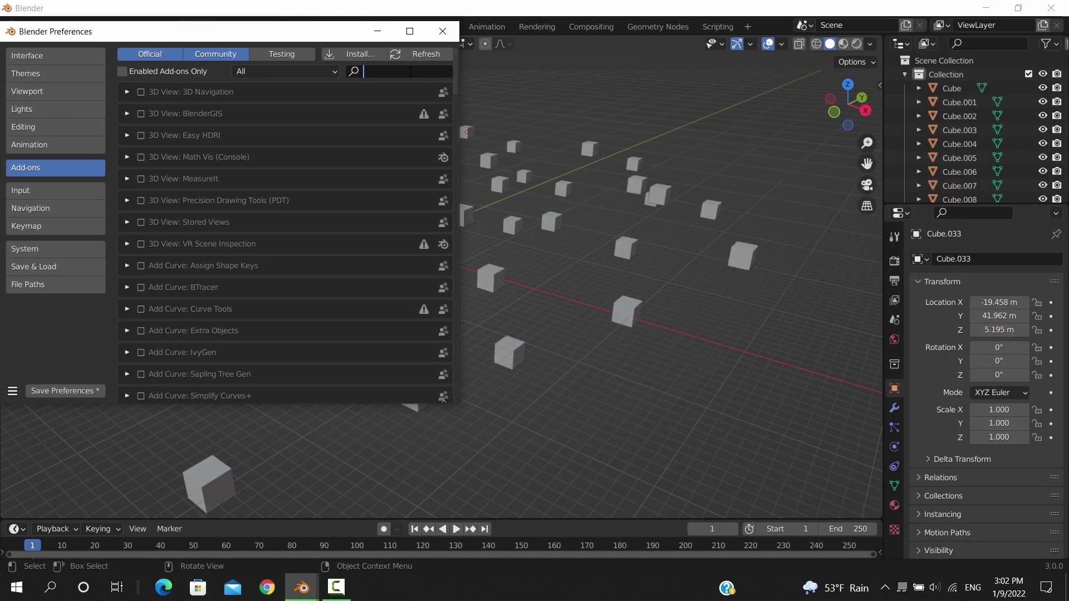
Step: Find the Align Tools add-on, enable it and close the Preferences window
text(align)
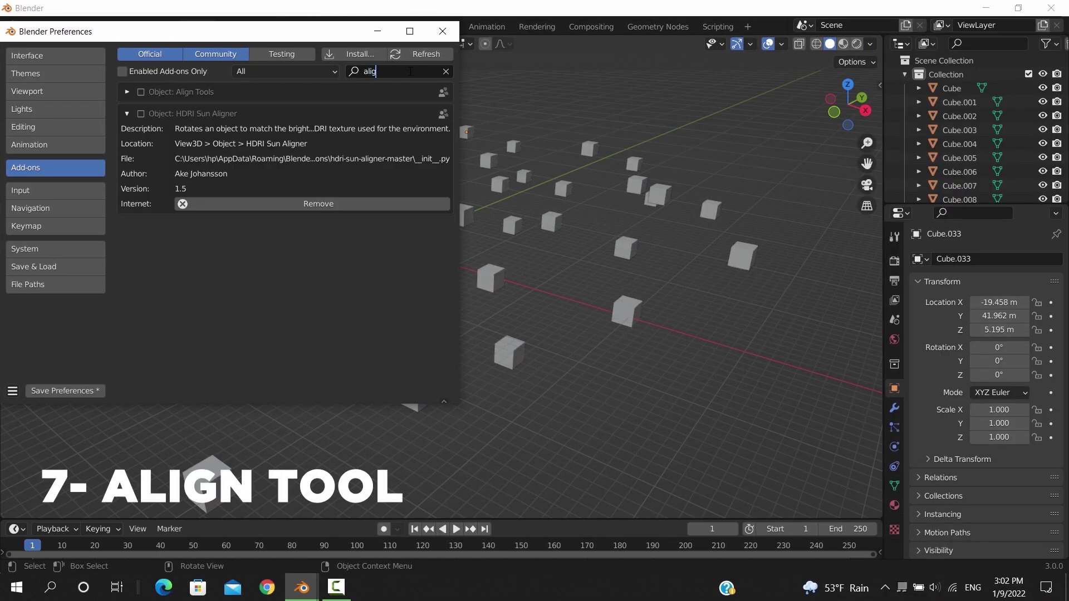
click(127, 113)
click(127, 92)
click(141, 92)
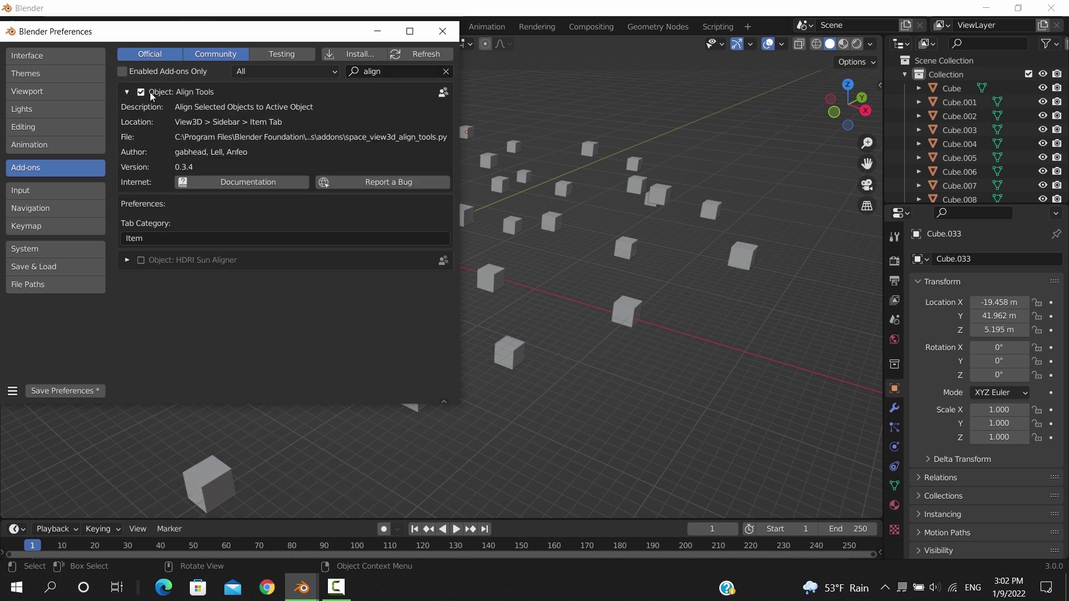
click(442, 32)
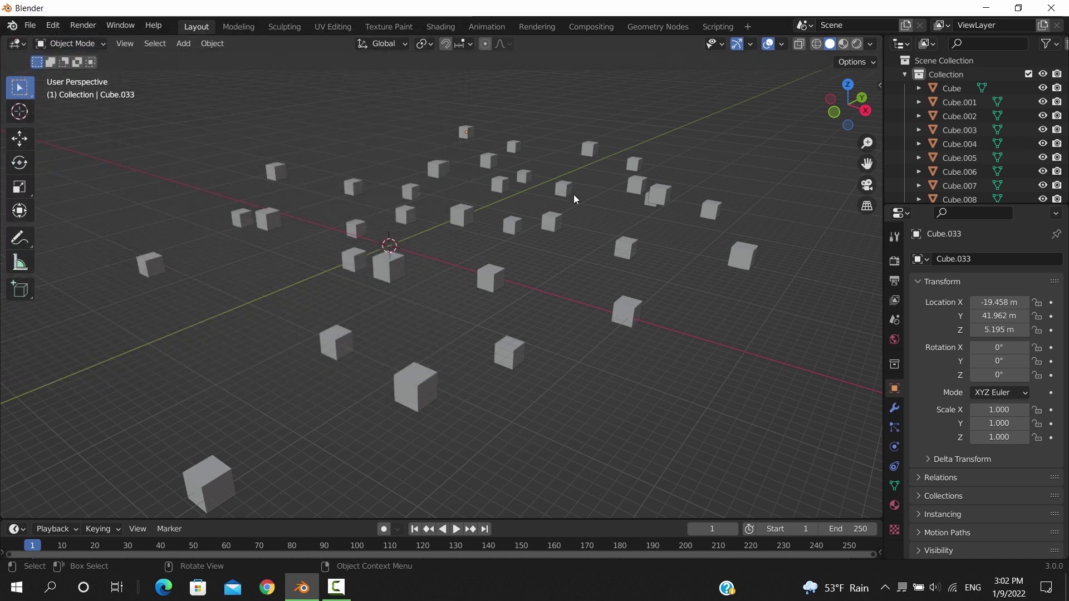
Step: Show the viewport sidebar and expand its Align Tools section
key(n)
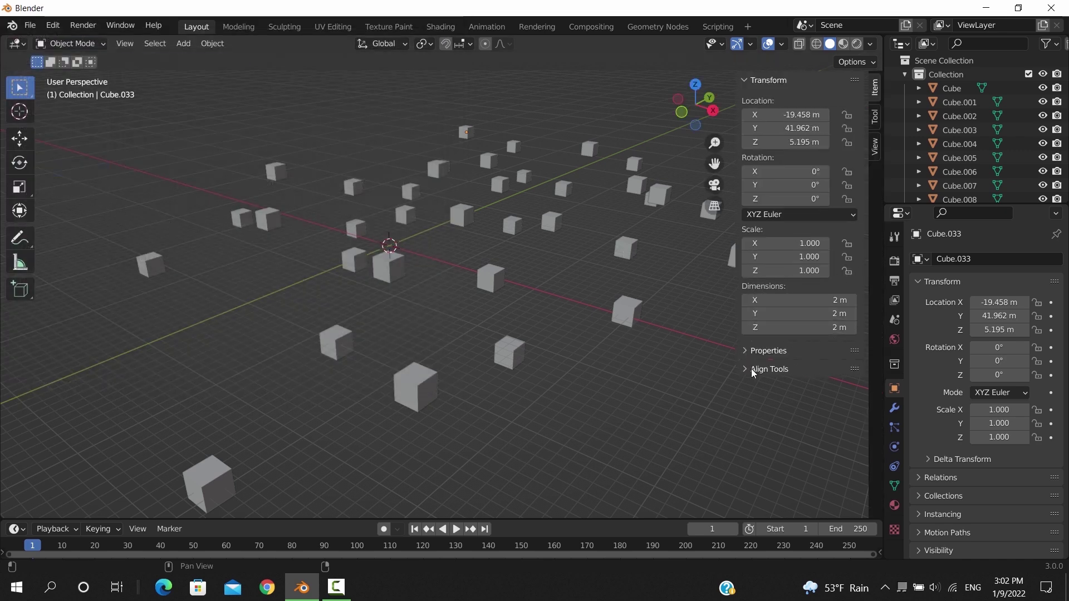
click(747, 368)
scroll(777, 399, down, 4)
scroll(551, 416, down, 3)
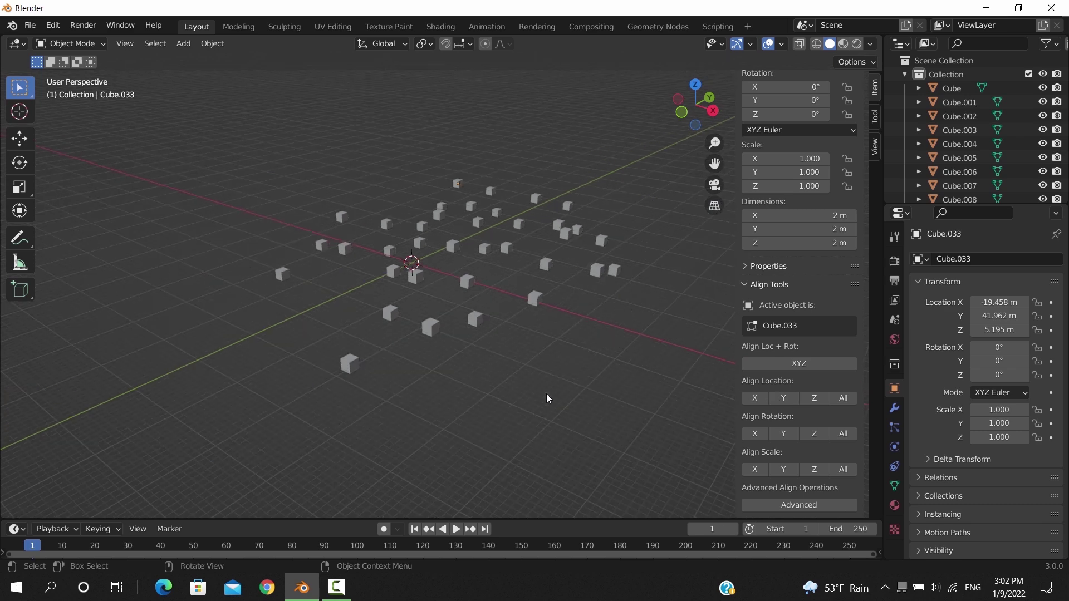
Step: Try aligning the Z location of all cubes to the active cube with Align Tools
key(a)
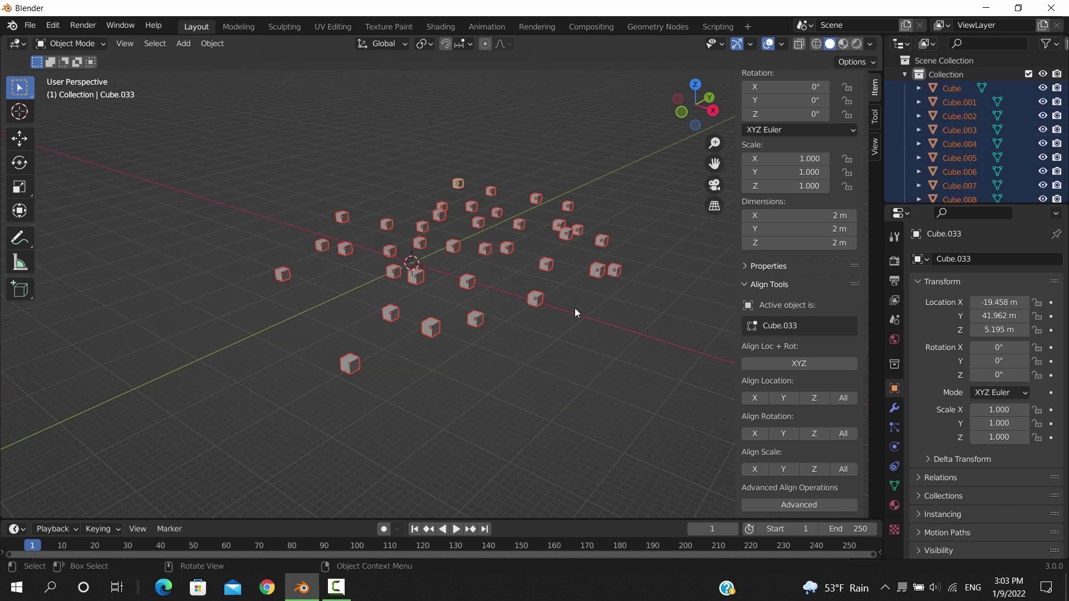
click(816, 401)
middle_drag(531, 363, 502, 319)
click(611, 333)
Step: Try aligning all cubes along X and along Y, undoing each location alignment
key(a)
click(753, 398)
key(ctrl+z)
click(784, 398)
key(ctrl+z)
key(ctrl+z)
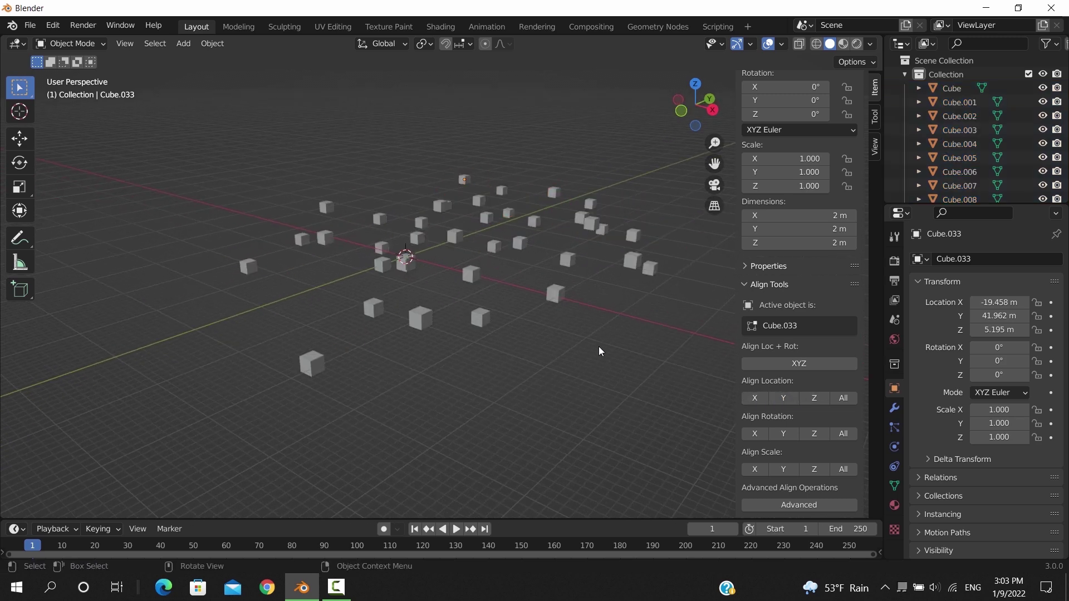
Step: Scale several cubes to different sizes, stretching some along Z, enlarging others uniformly and flattening the one in front
click(493, 245)
key(s)
key(z)
click(382, 246)
key(s)
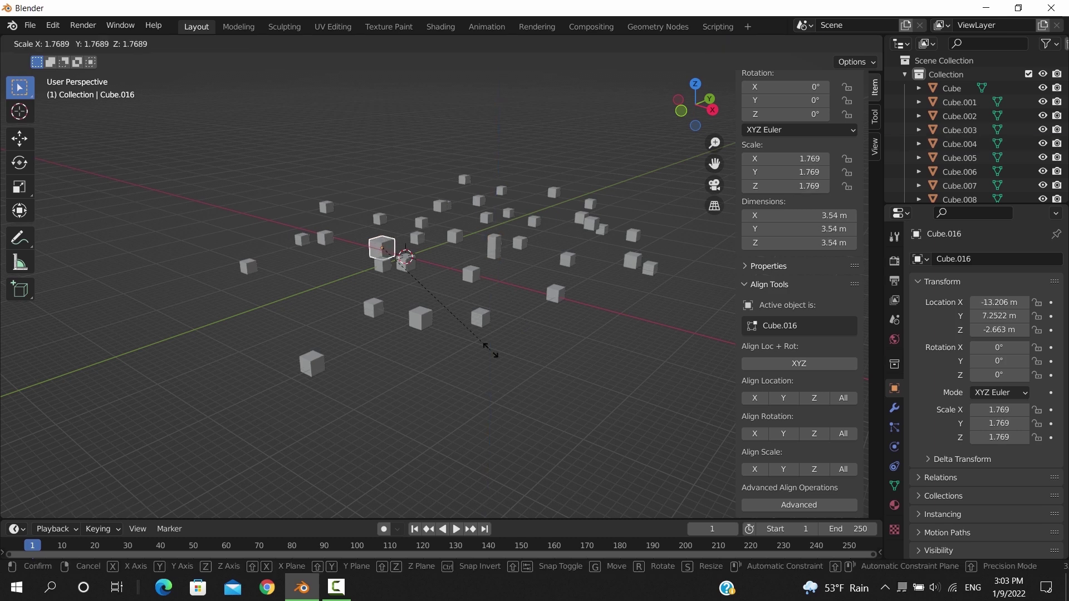
click(440, 207)
key(s)
click(420, 319)
key(s)
click(473, 379)
Step: Try matching the Z scale of all cubes to the tallest cube and undo it
key(a)
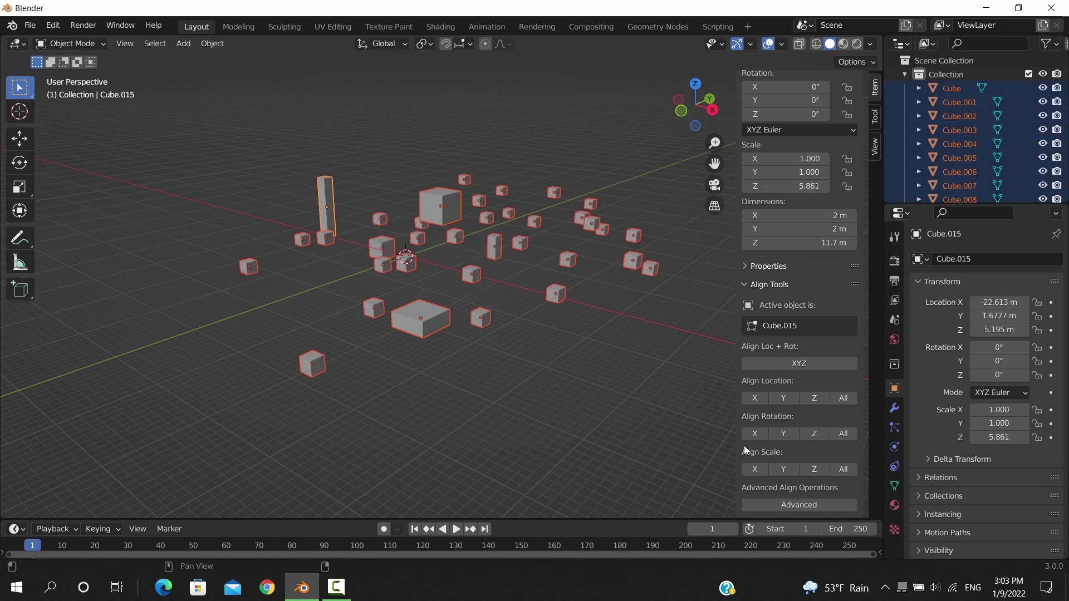
click(811, 470)
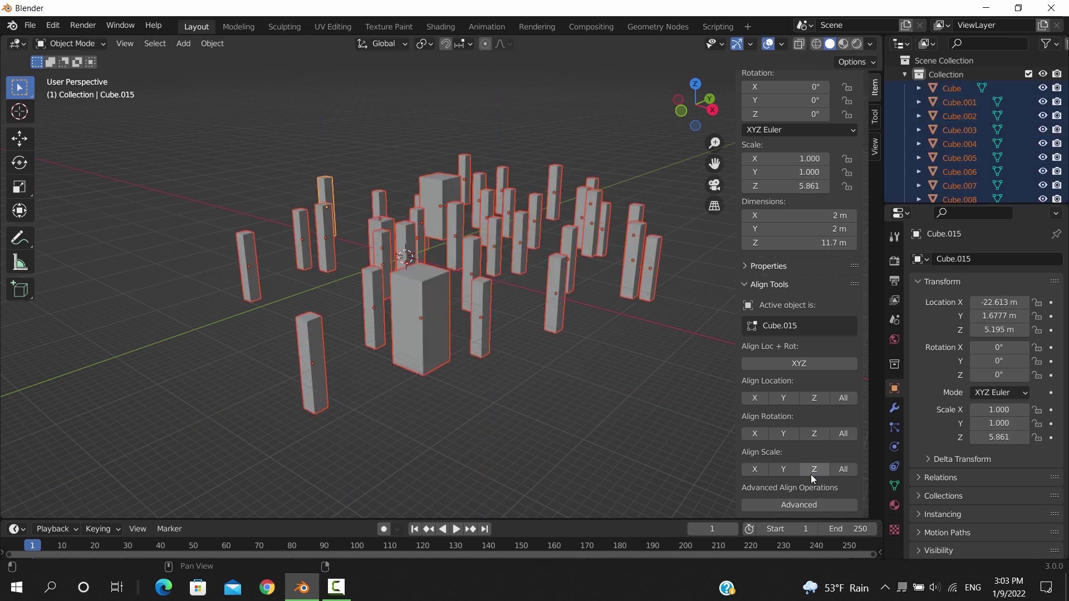
key(ctrl+z)
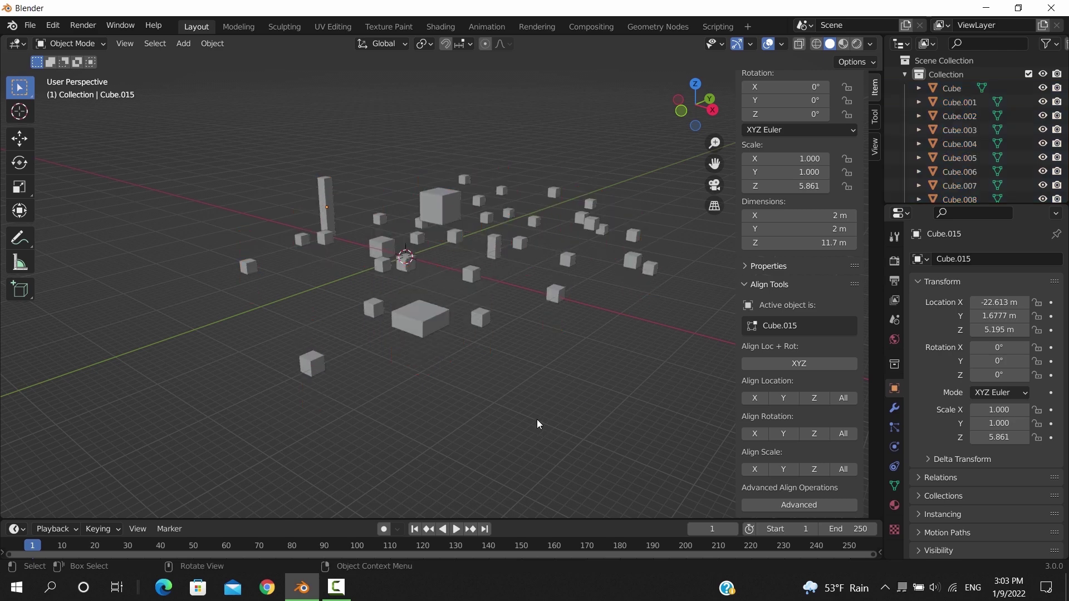
key(ctrl+z)
Step: Align the Z scale of all cubes to the uniformly enlarged Cube.003 and clear the selection
click(815, 469)
middle_drag(389, 381, 489, 403)
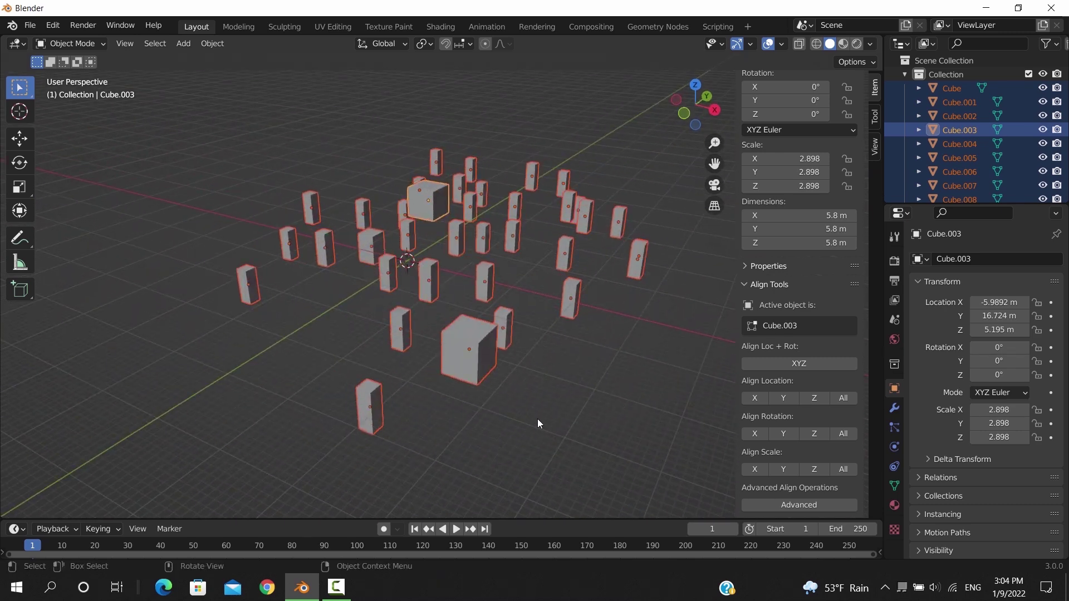
click(586, 413)
middle_drag(585, 413, 563, 412)
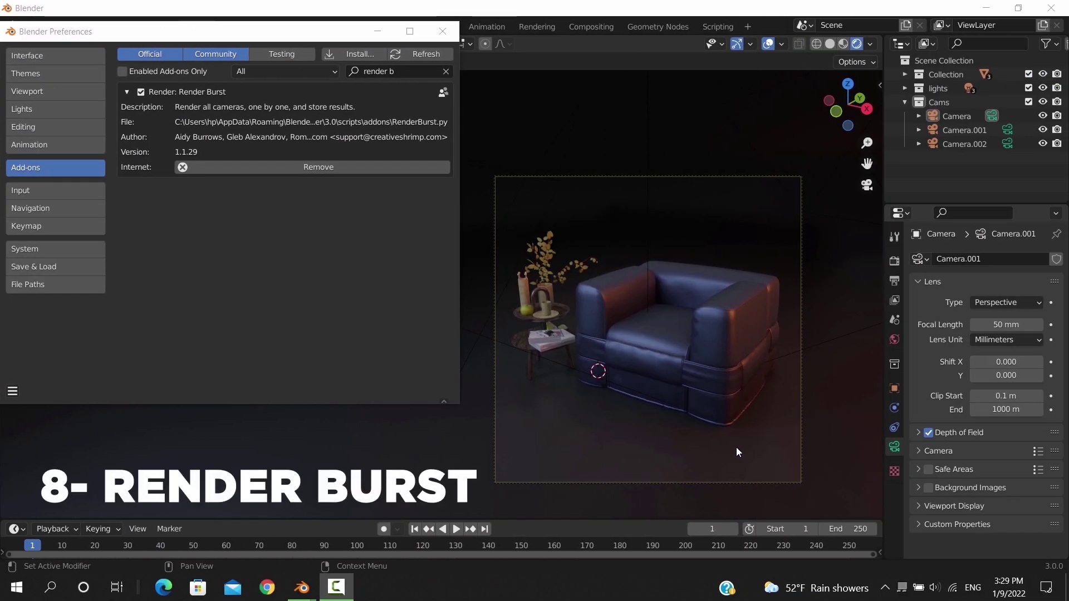
Step: Select the main camera in the armchair scene and close the Preferences window showing Render Burst
click(737, 449)
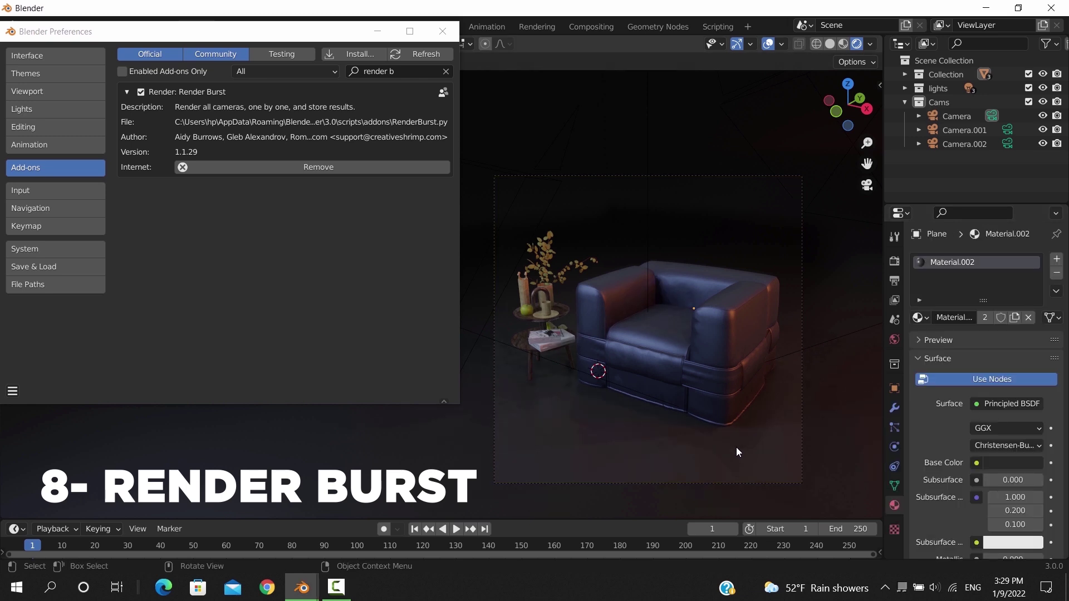
click(787, 449)
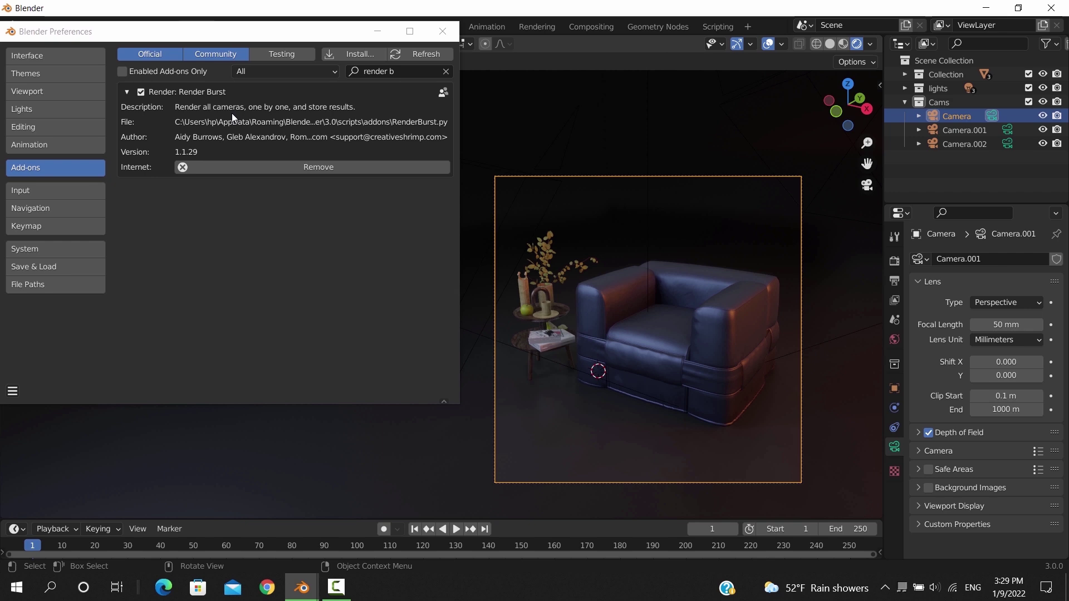
click(442, 31)
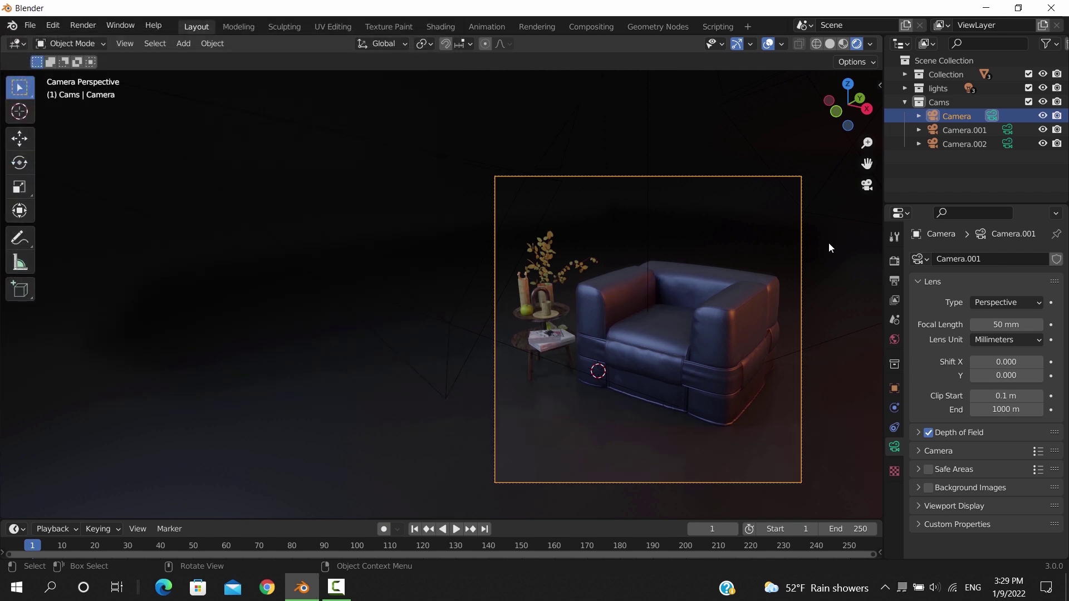
Step: Leave the camera view, switch to solid shading and hide the lights collection in the armchair scene
shift+middle_drag(776, 364, 557, 359)
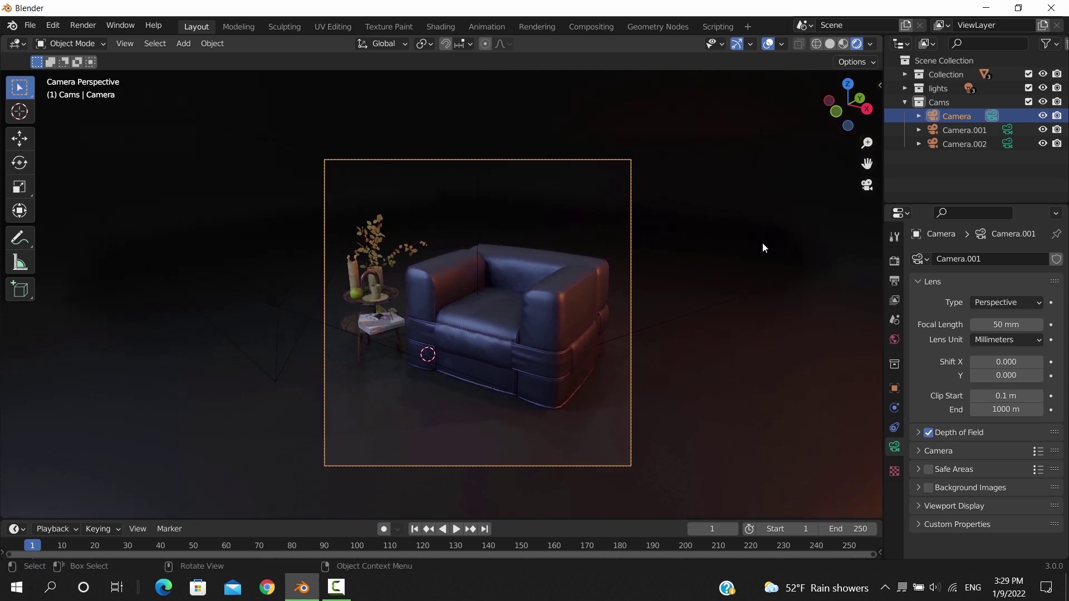
key(z)
middle_drag(793, 265, 617, 332)
scroll(603, 320, down, 8)
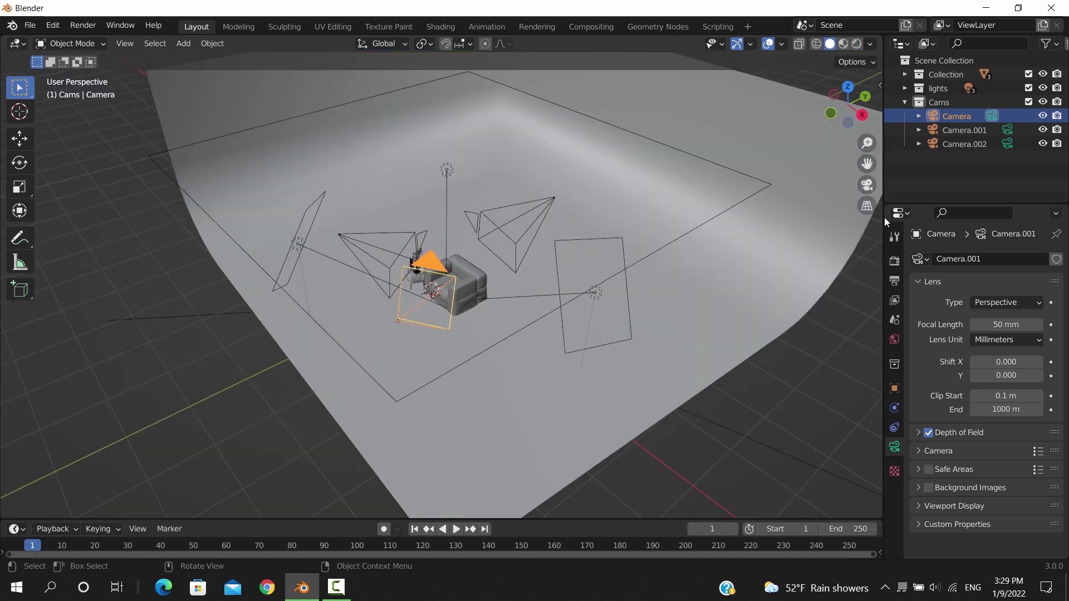
click(1042, 88)
Step: Inspect the cameras around the armchair by highlighting two of them in the scene
click(509, 236)
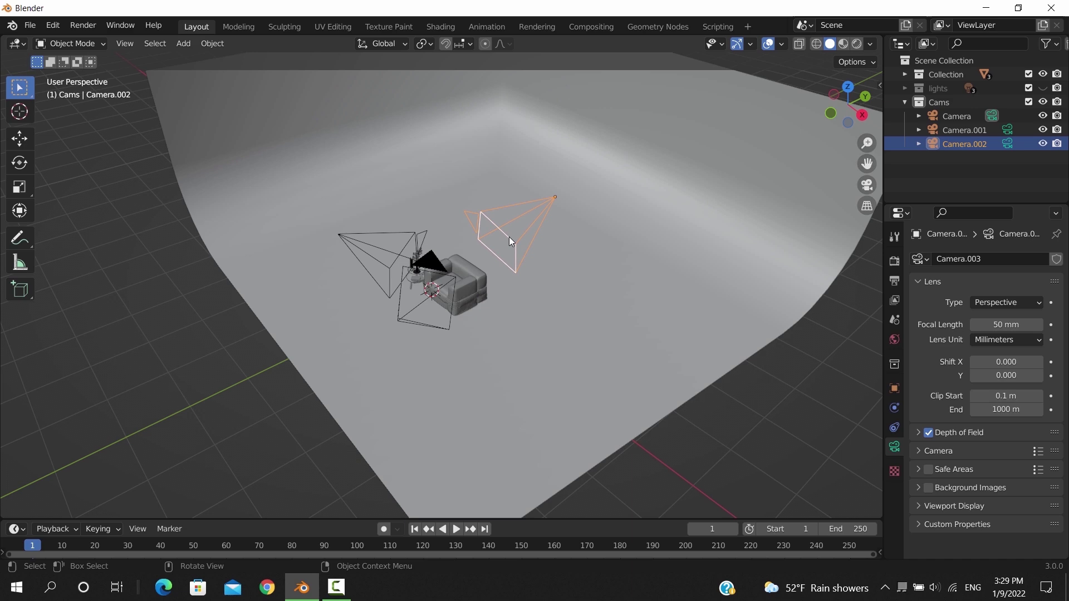
shift+click(396, 251)
middle_drag(319, 330, 529, 332)
scroll(537, 336, up, 2)
click(537, 331)
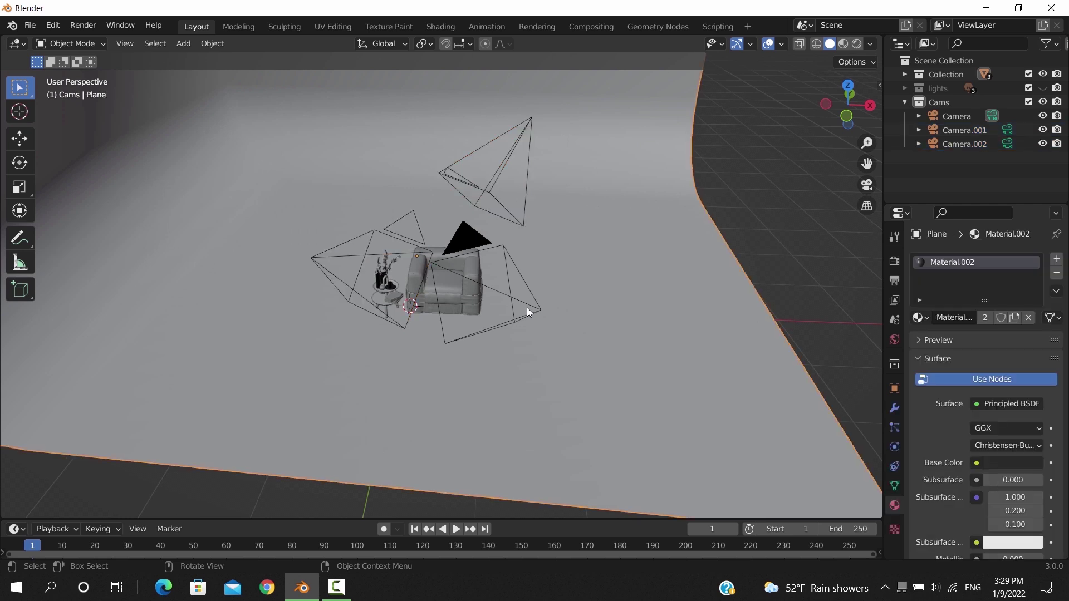
Step: Select Camera, Camera.001 and Camera.002 and bring up the Render Burst section of the render properties
click(954, 114)
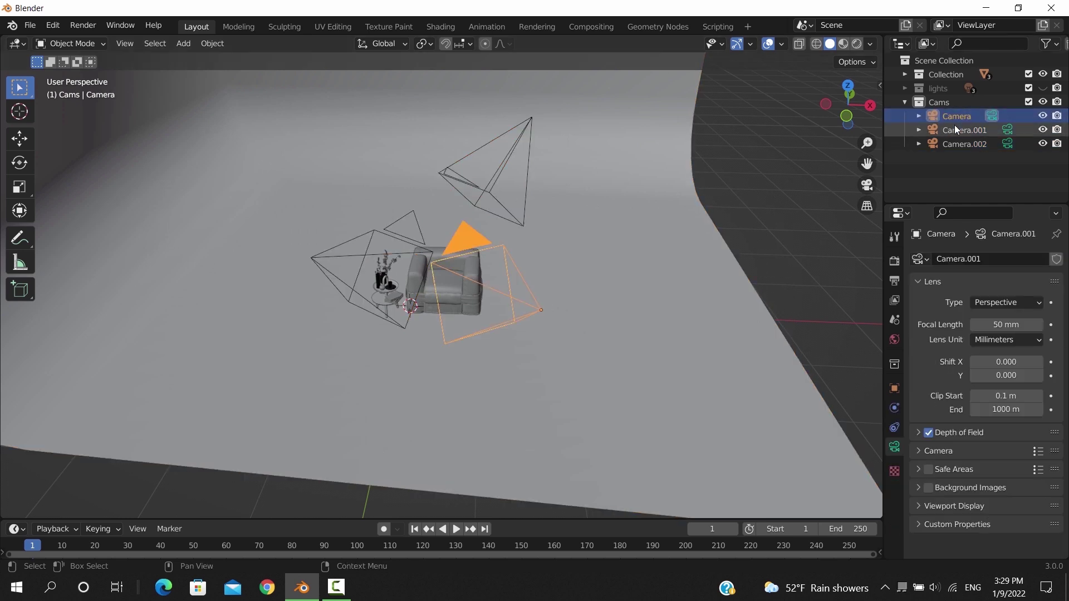
ctrl+click(959, 131)
ctrl+click(963, 148)
click(893, 261)
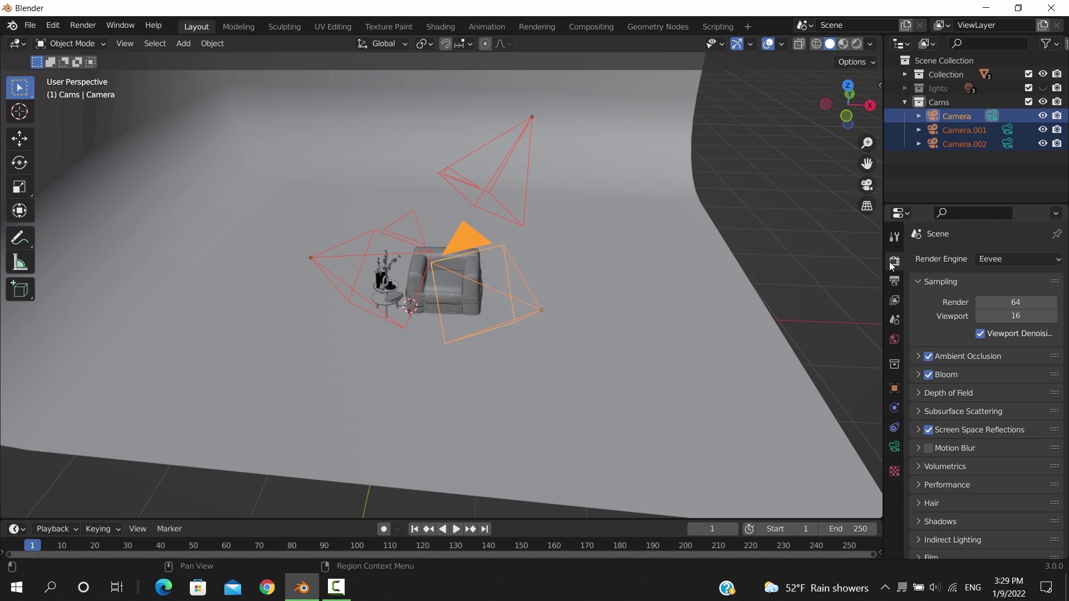
scroll(960, 334, down, 5)
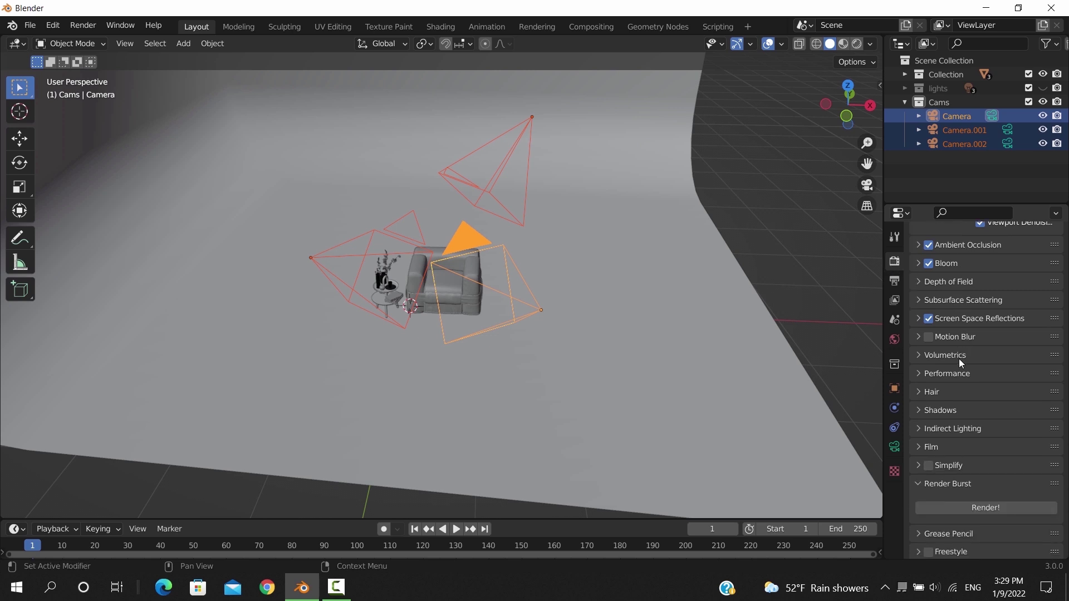
scroll(971, 483, down, 1)
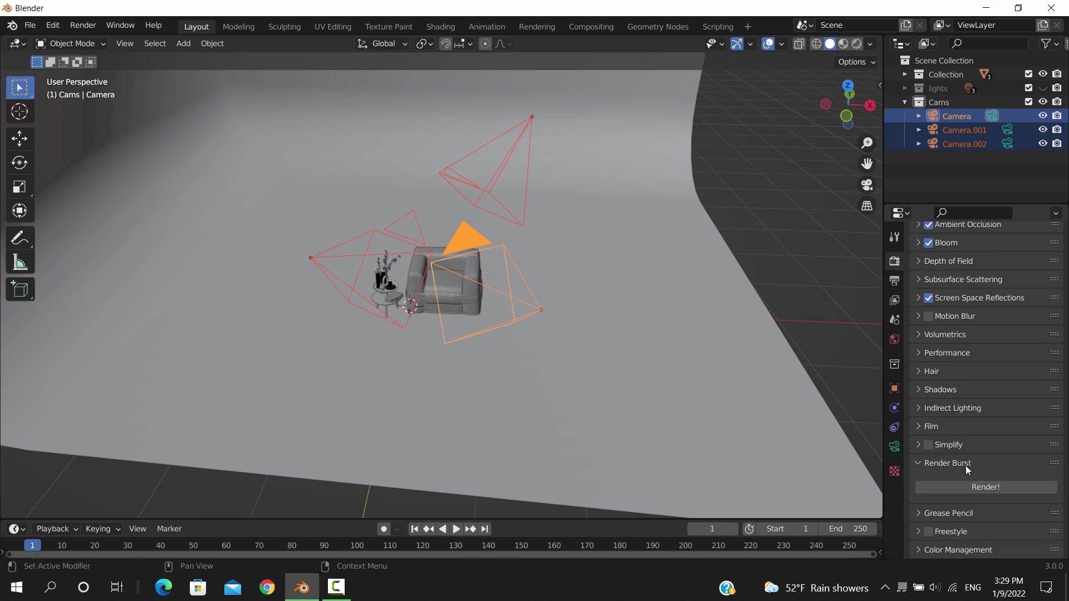
Step: Create a folder named render on the Desktop and set it as the render output path
click(897, 284)
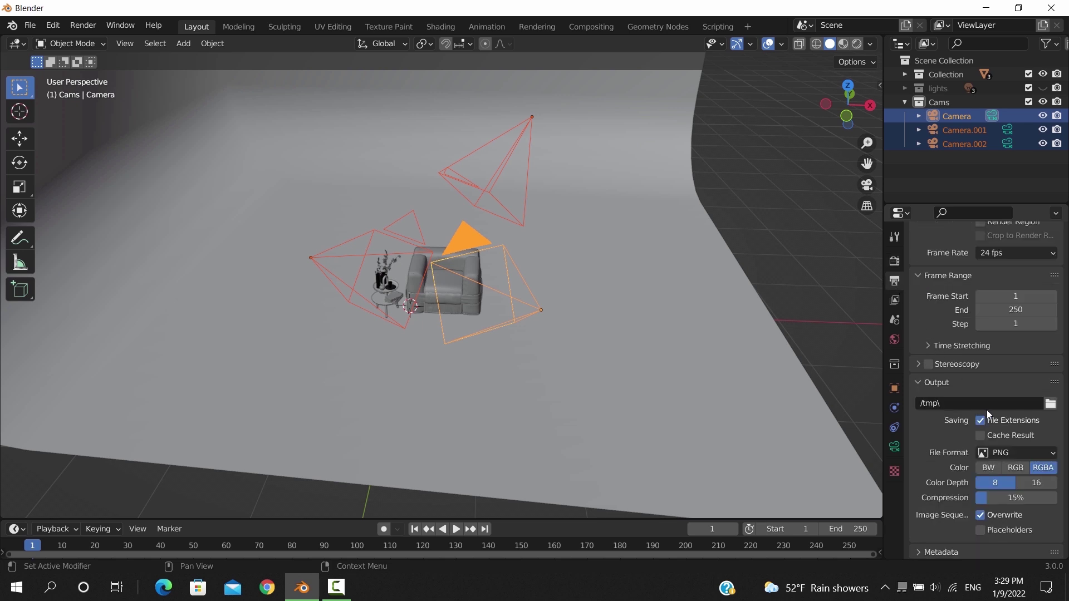
click(1051, 403)
click(425, 113)
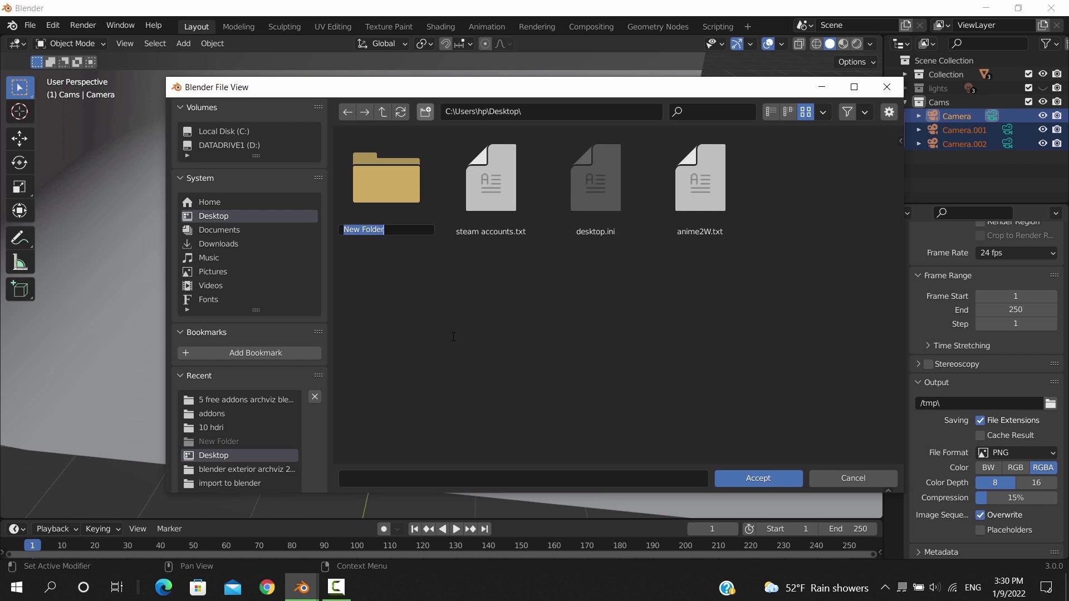
key(Return)
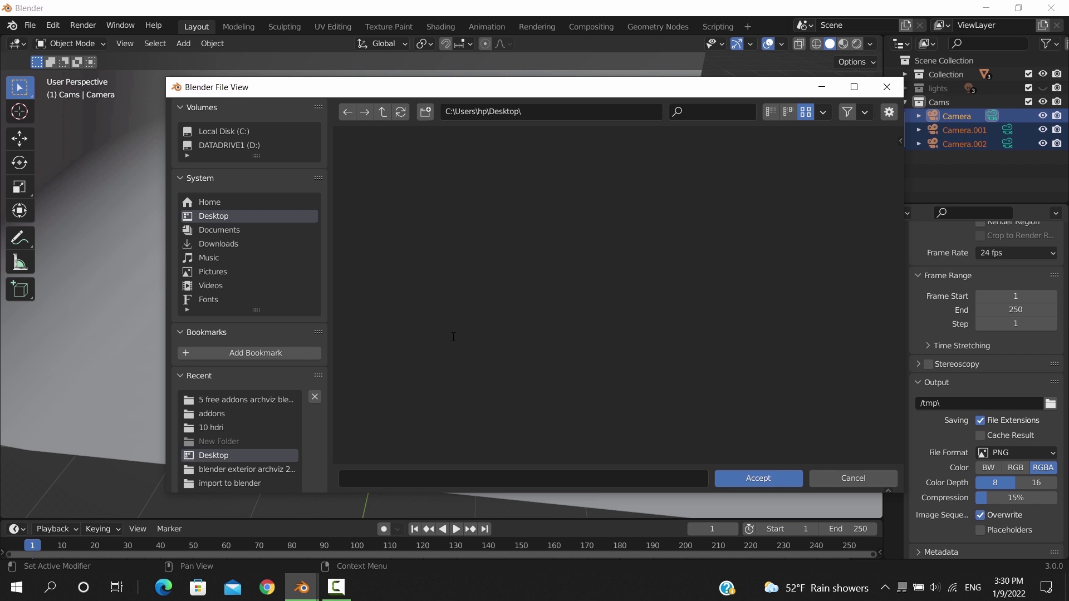
double_click(400, 212)
click(779, 479)
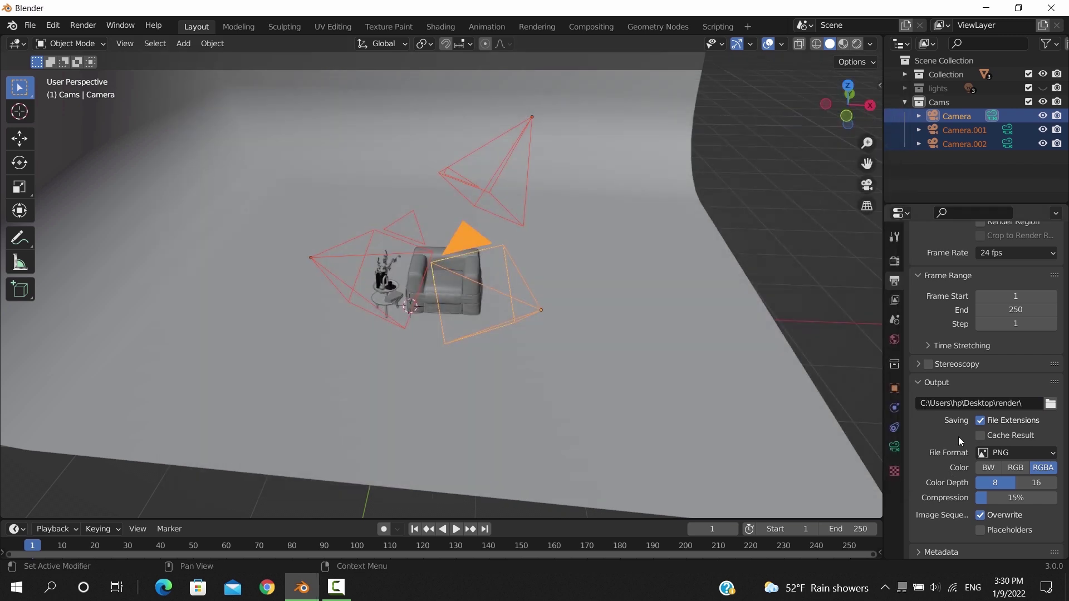
Step: Start the Render Burst batch render for the scene's cameras
click(894, 261)
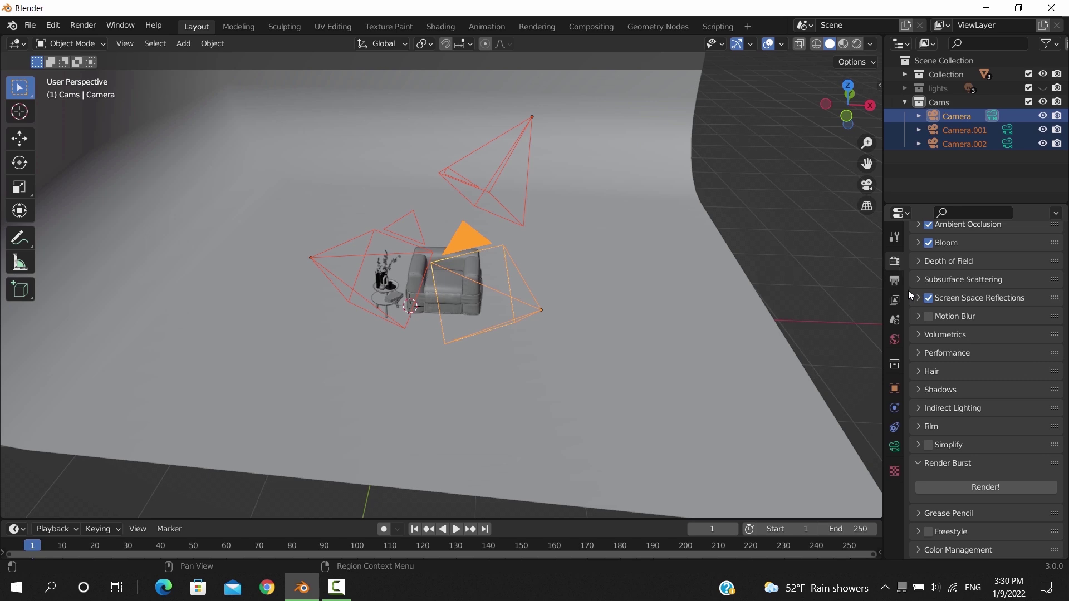
click(979, 485)
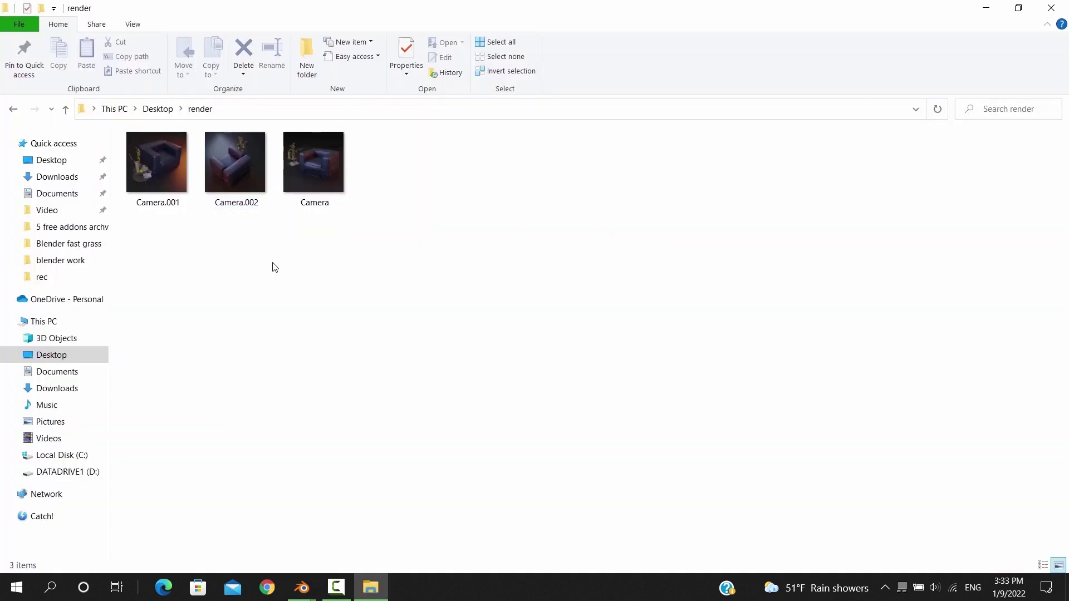
Step: View the rendered images Camera.001, Camera.002 and Camera from the render folder in the photo viewer
double_click(154, 192)
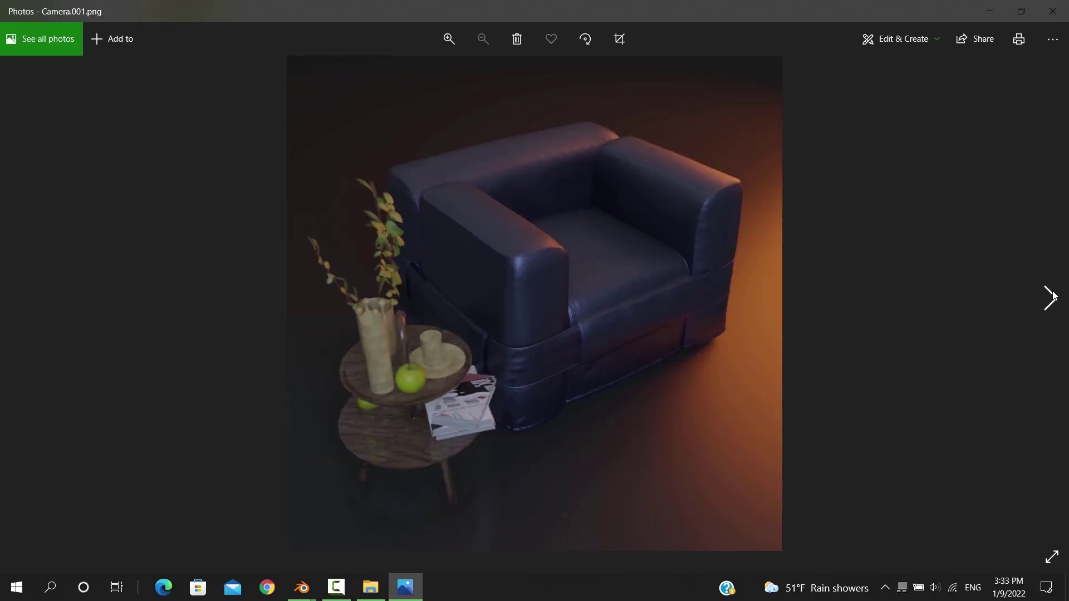
click(1051, 296)
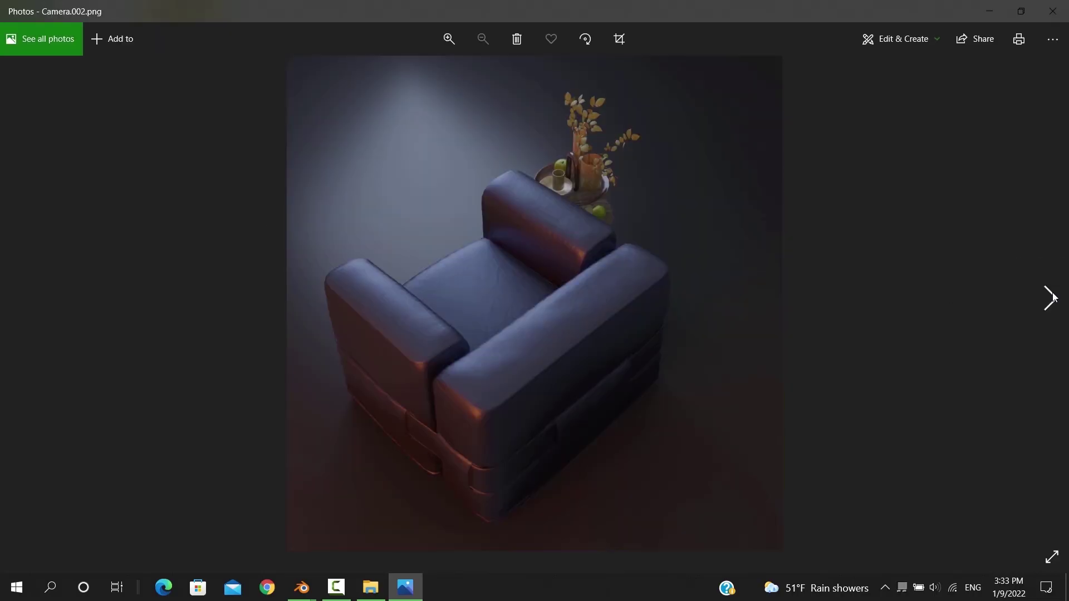
click(1051, 298)
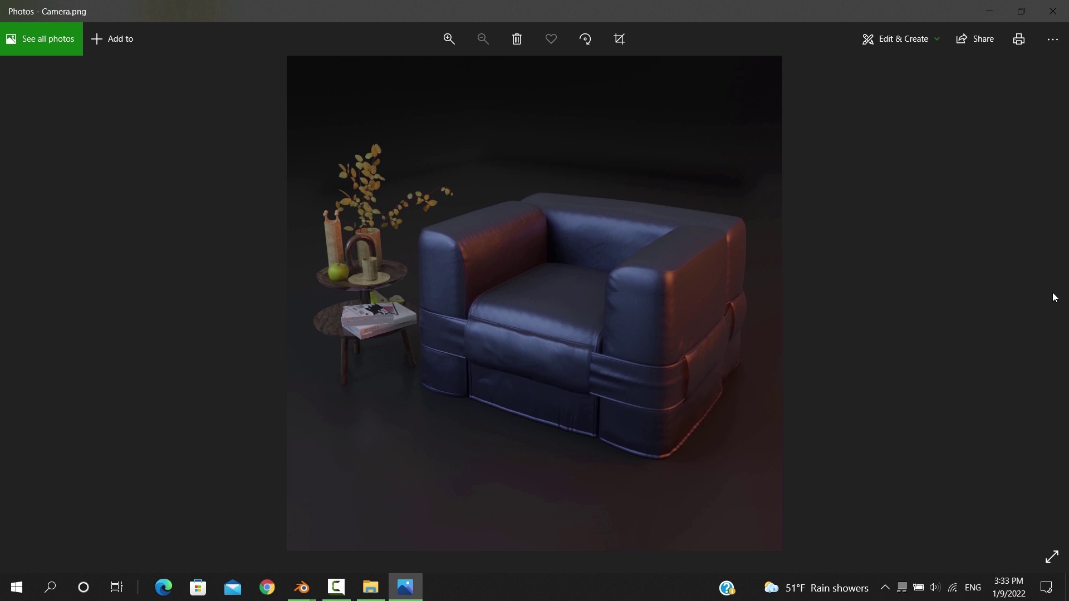